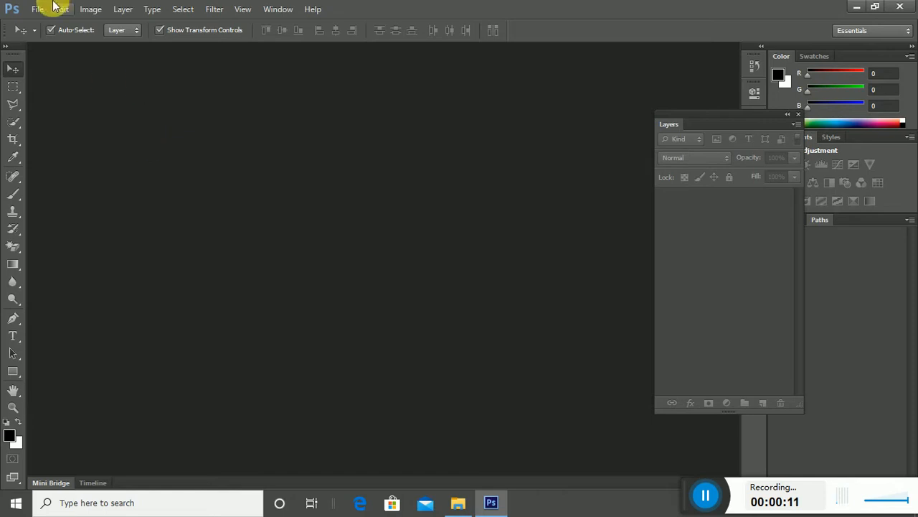
# Step: Open transform exercise.jpg, examine the reference layout of dollars, laptops and phones, and close it
pyautogui.click(40, 8)
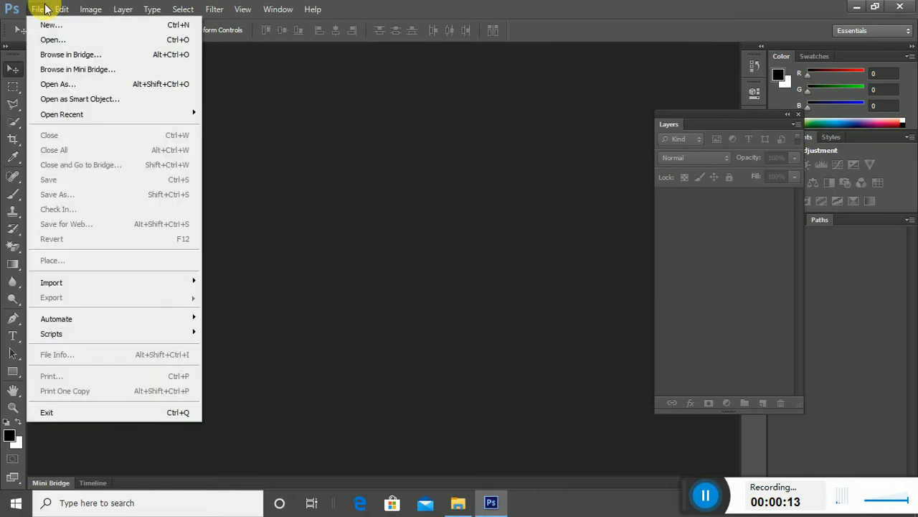
pyautogui.click(48, 40)
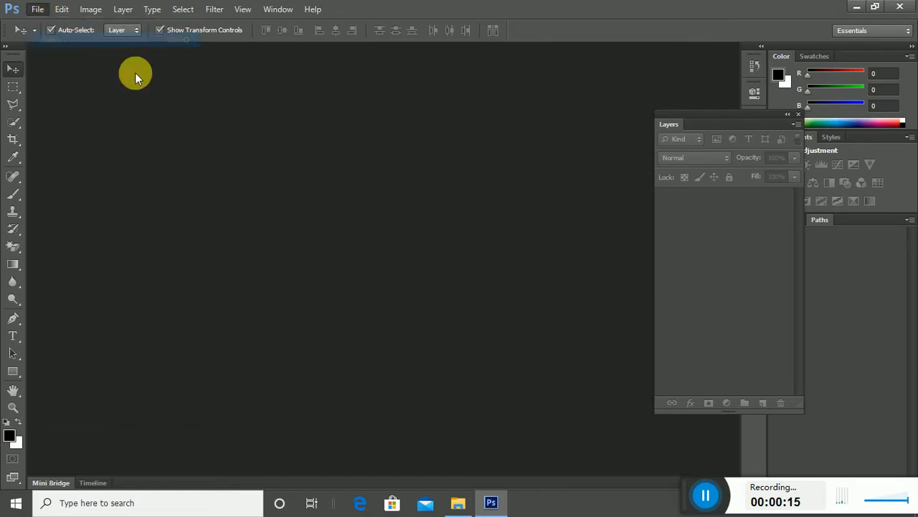
pyautogui.doubleClick(363, 252)
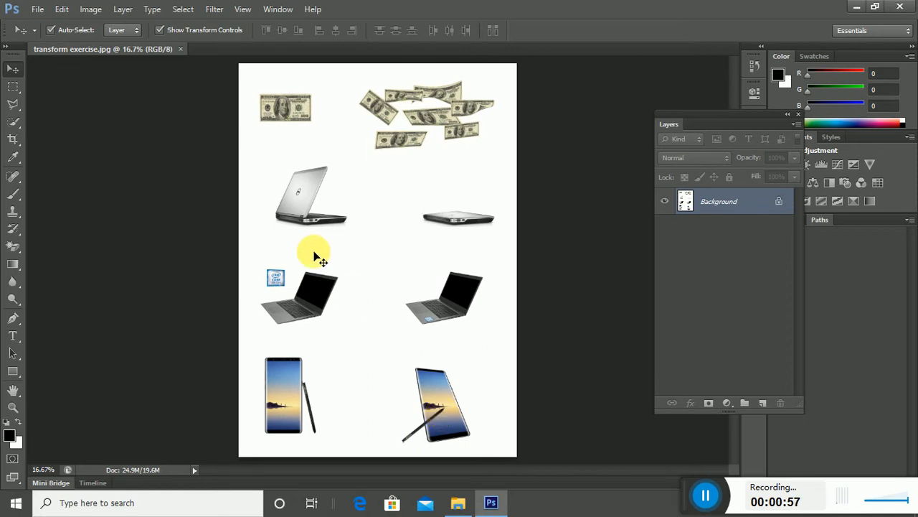
pyautogui.click(181, 50)
# Step: Create a new A4 document from the International Paper preset at 300 pixels/inch in RGB Color with a white background
pyautogui.click(37, 9)
pyautogui.click(45, 29)
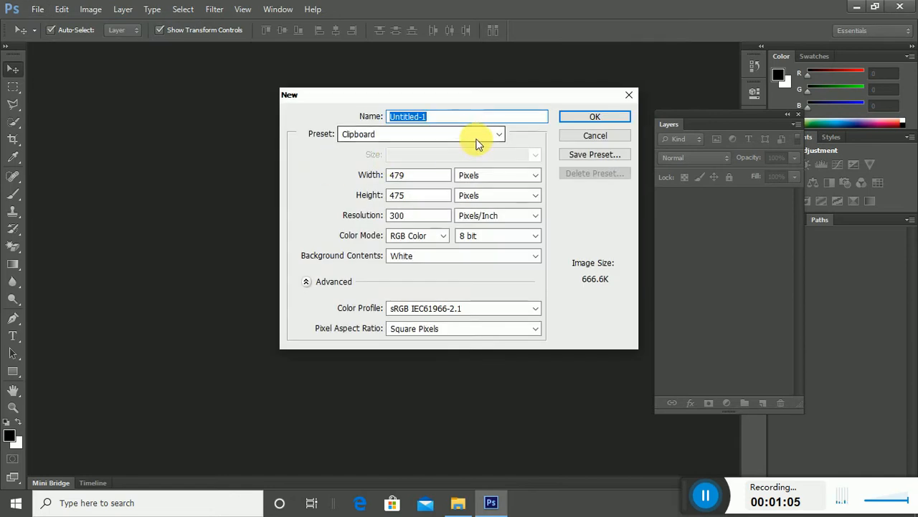
pyautogui.click(480, 141)
pyautogui.click(384, 189)
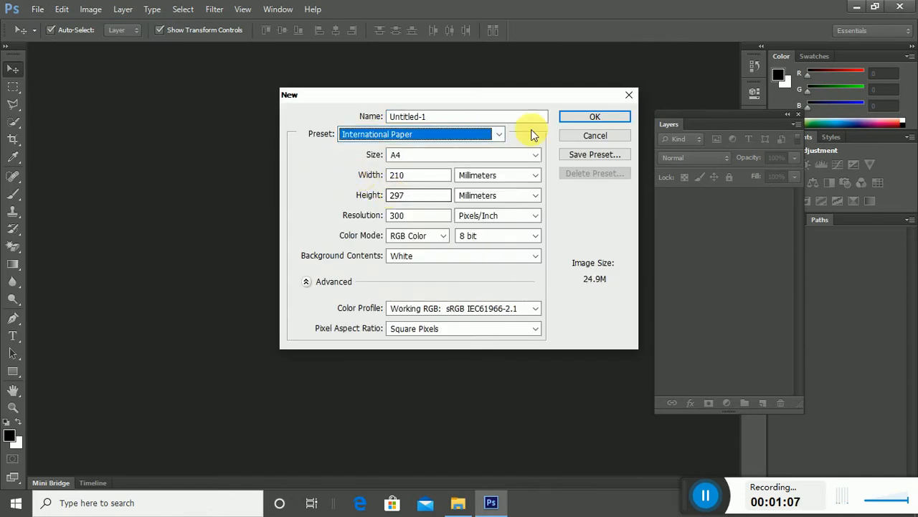
pyautogui.click(590, 115)
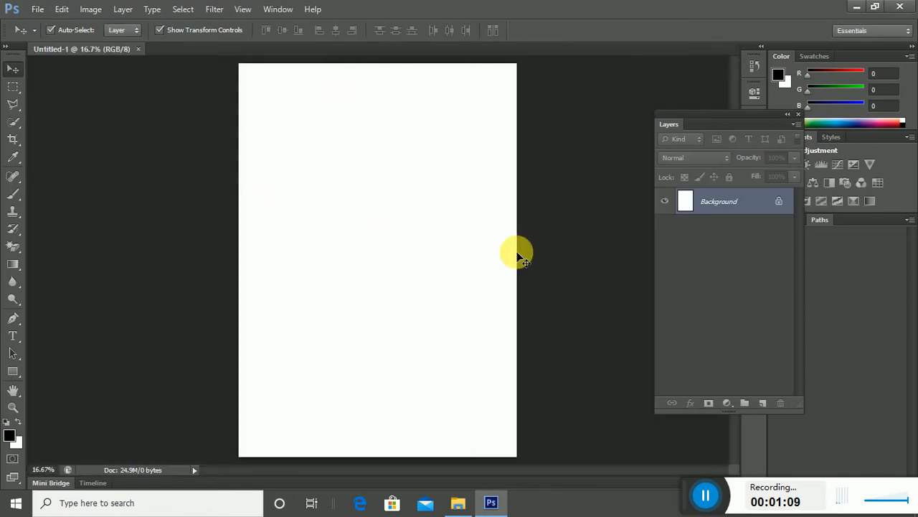
pyautogui.click(37, 9)
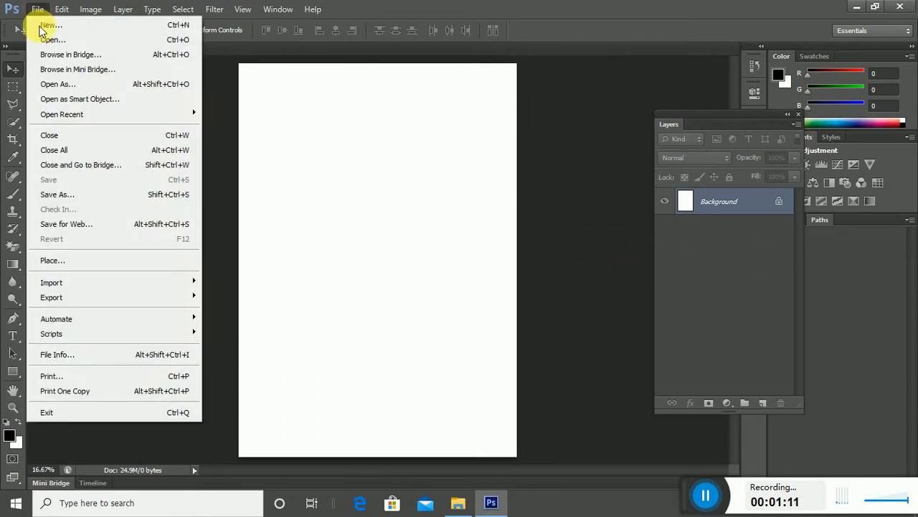
pyautogui.click(62, 259)
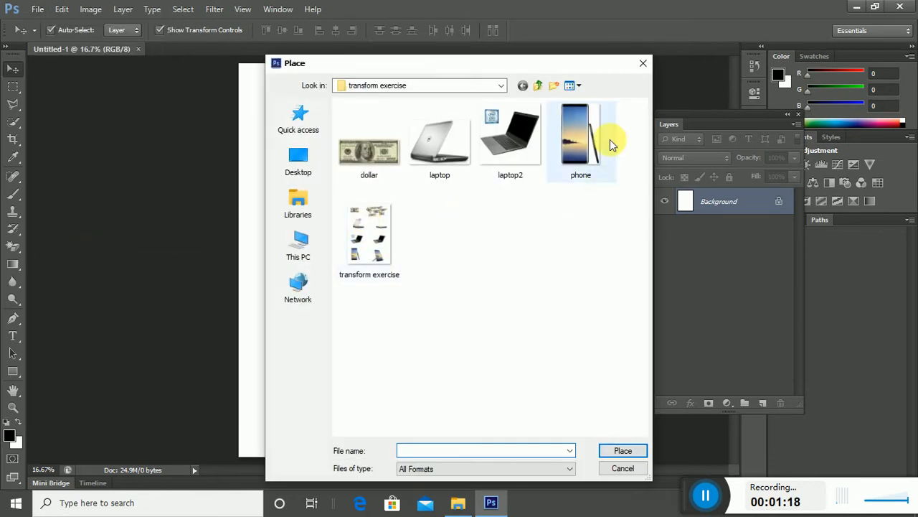
pyautogui.click(643, 63)
# Step: Open the laptop image, copy it from its own window into the blank A4 page, and delete the copied layer
pyautogui.click(38, 10)
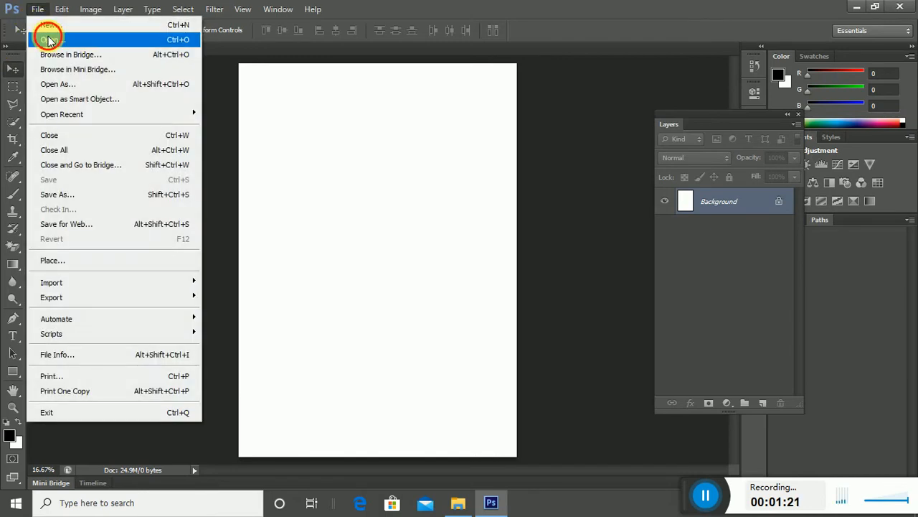
pyautogui.click(50, 39)
pyautogui.click(437, 152)
pyautogui.doubleClick(437, 151)
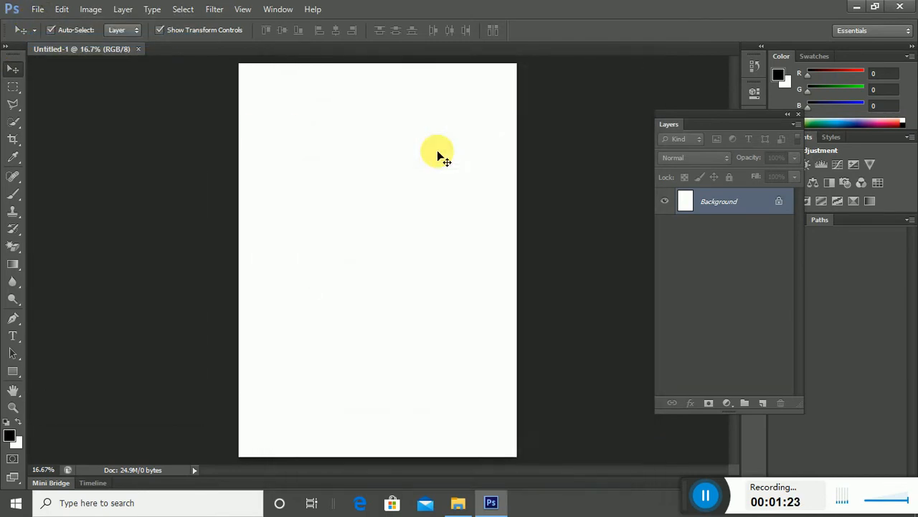
pyautogui.moveTo(227, 50); pyautogui.dragTo(397, 215)
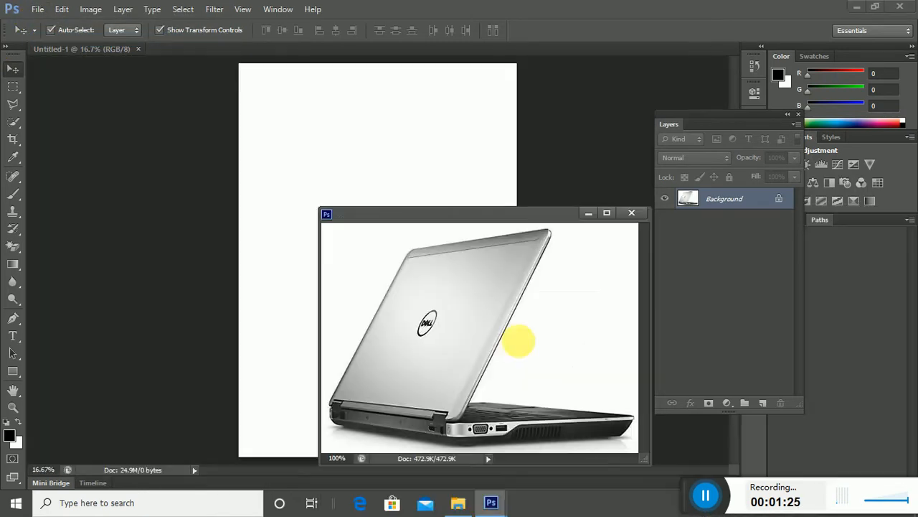
pyautogui.moveTo(482, 342); pyautogui.dragTo(311, 216)
pyautogui.click(631, 213)
pyautogui.press('Delete')
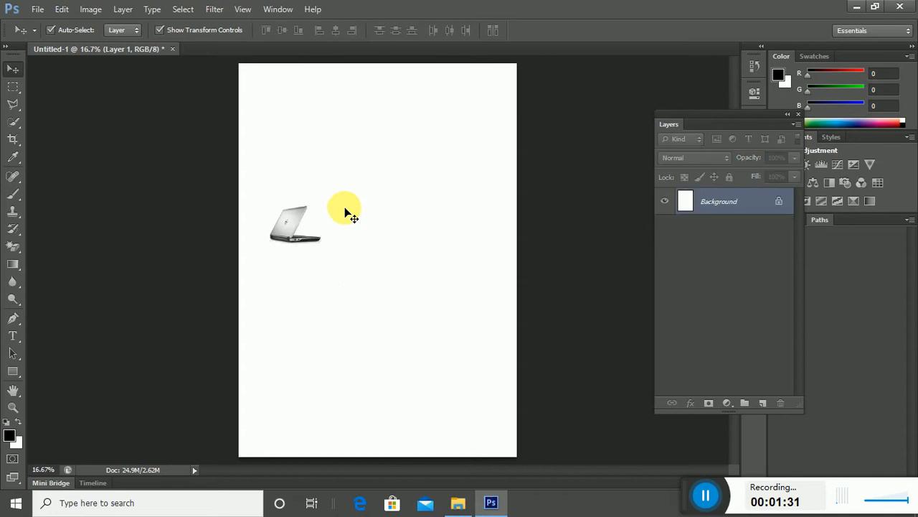
# Step: Place the laptop image into the blank A4 page at its default size
pyautogui.click(37, 9)
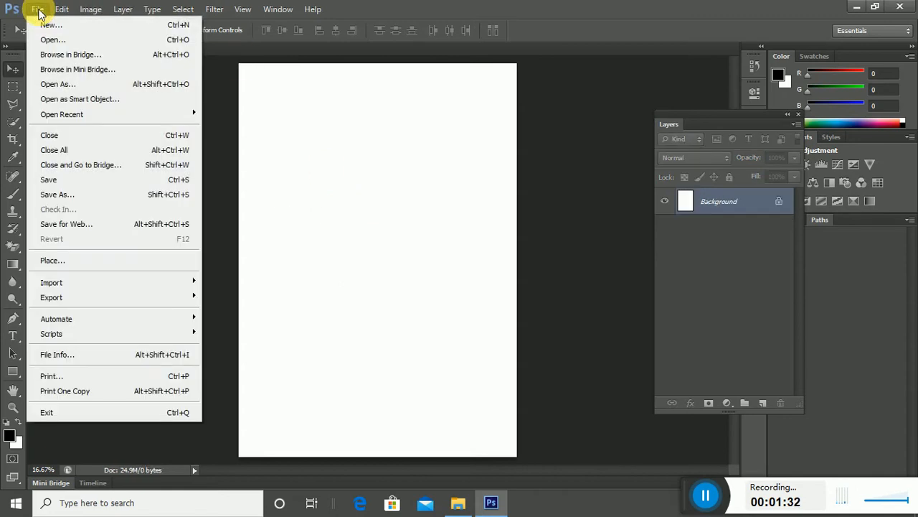
pyautogui.click(79, 260)
pyautogui.doubleClick(448, 155)
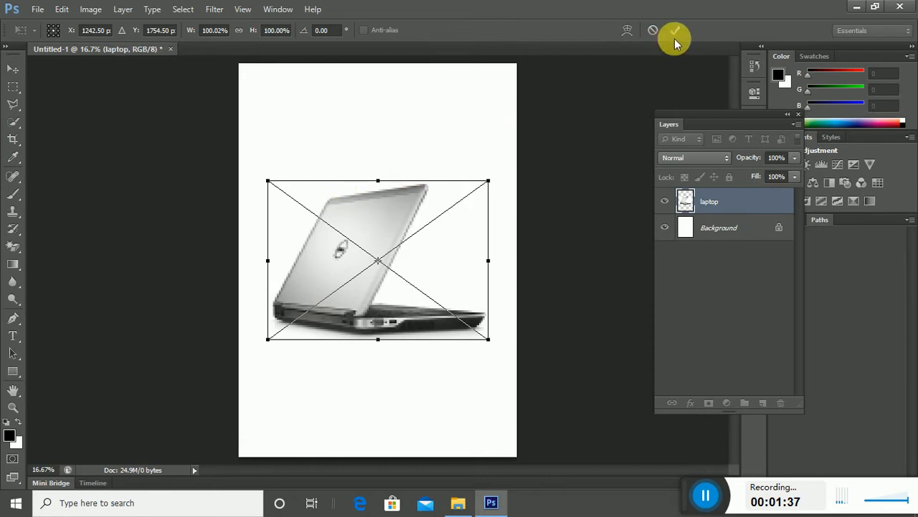
pyautogui.click(675, 31)
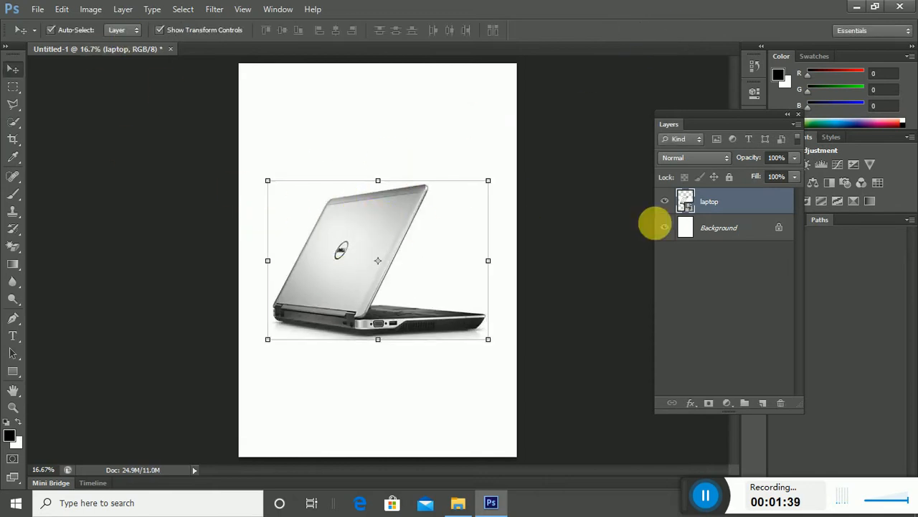
pyautogui.rightClick(726, 212)
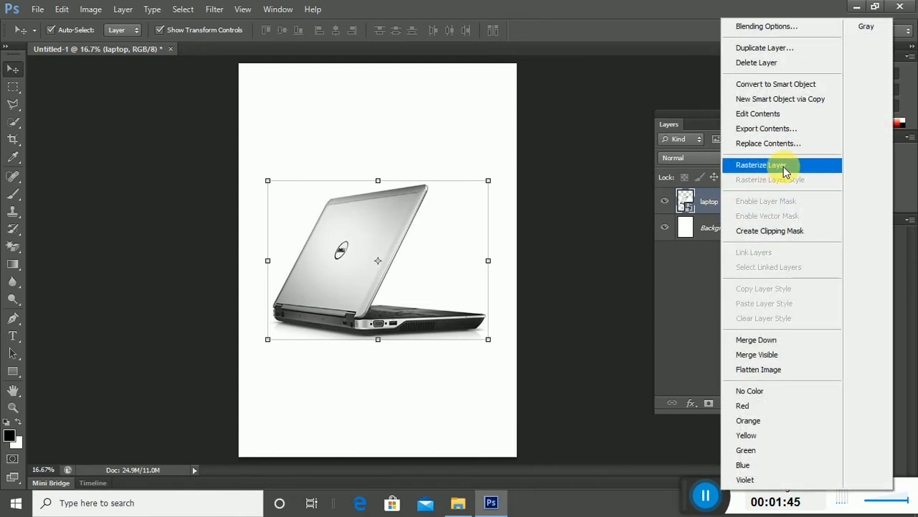
pyautogui.click(702, 202)
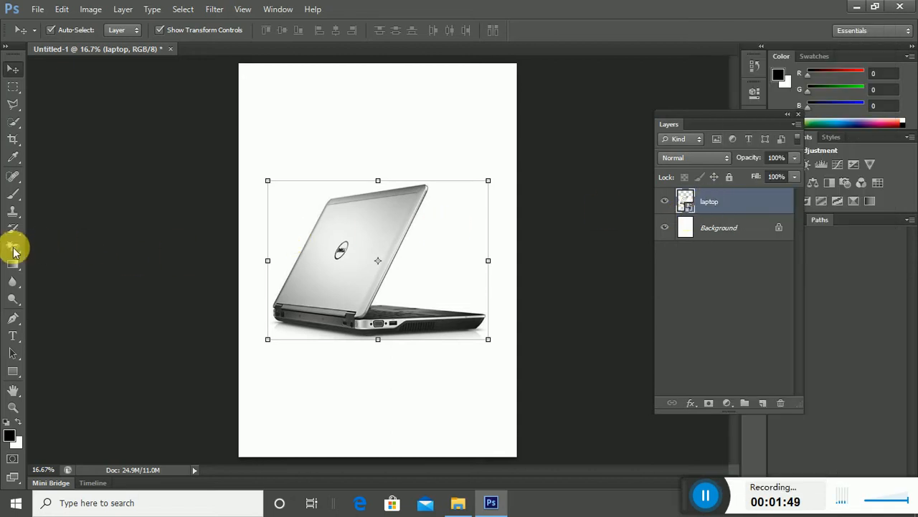
pyautogui.click(13, 247)
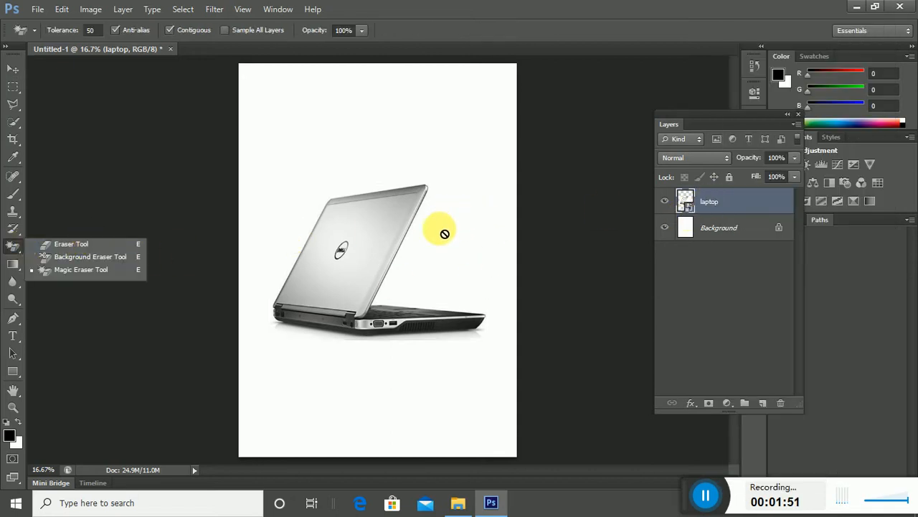
pyautogui.rightClick(720, 204)
pyautogui.click(707, 210)
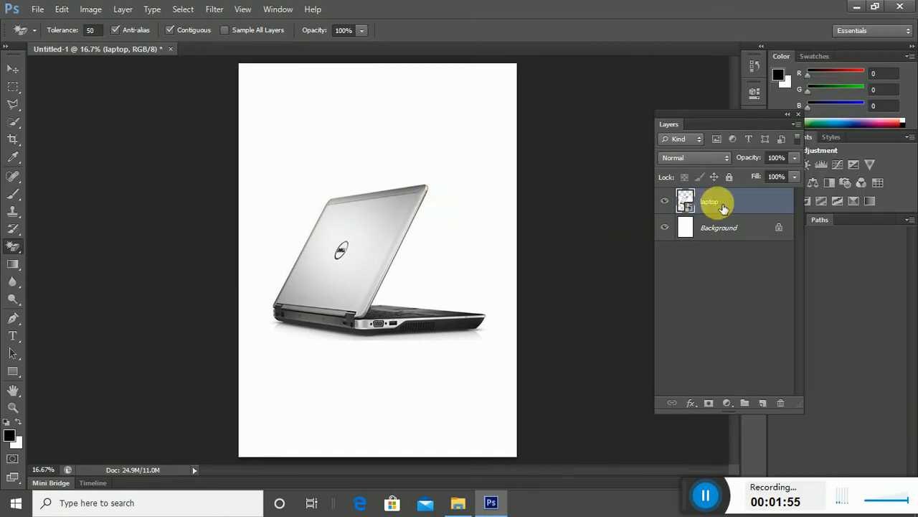
pyautogui.rightClick(721, 205)
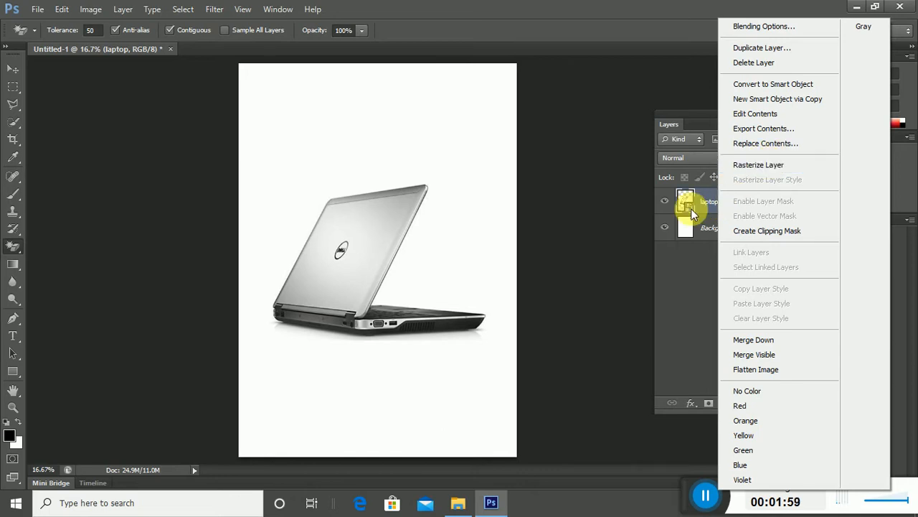
pyautogui.click(710, 213)
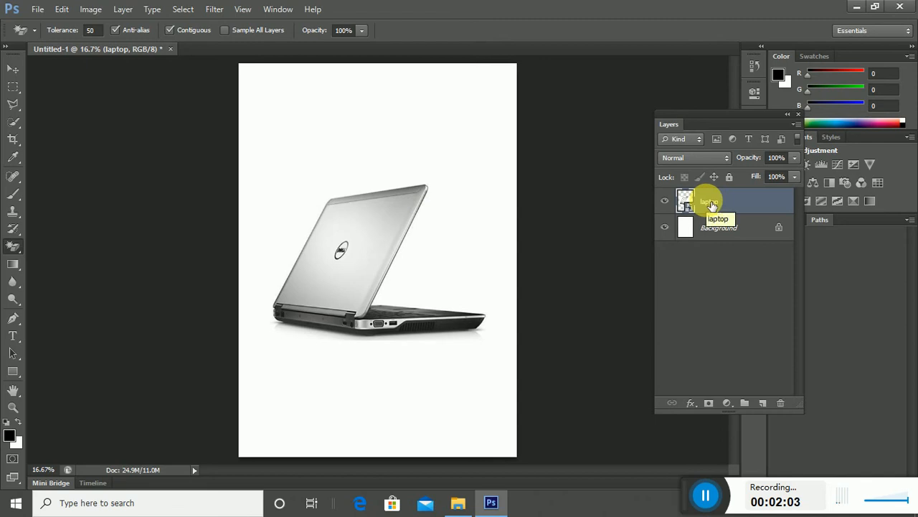
# Step: Rasterize the laptop layer and scale the laptop down to less than half its size at the page's left side
pyautogui.rightClick(711, 206)
pyautogui.click(748, 166)
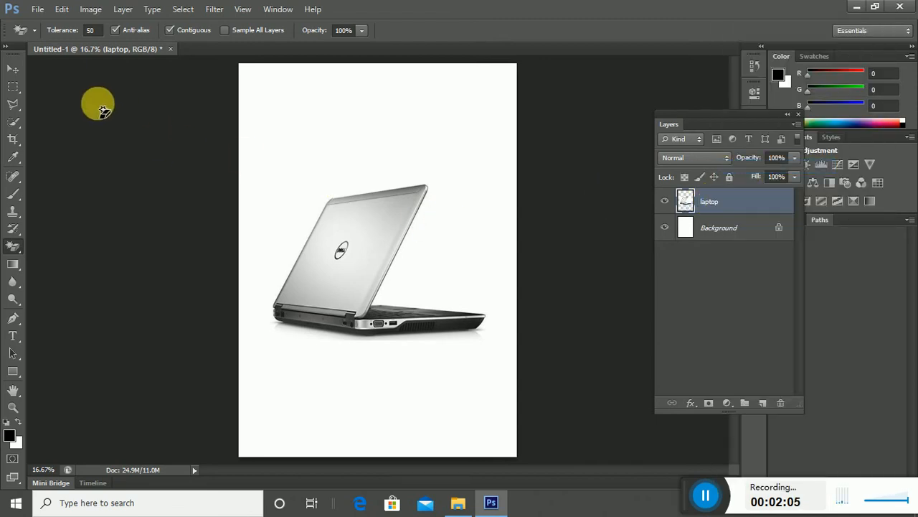
pyautogui.click(12, 69)
pyautogui.moveTo(498, 186); pyautogui.dragTo(327, 226)
pyautogui.click(675, 33)
# Step: Keep the Move tool auto-selecting by layer and shift the laptop slightly up along the page's left side
pyautogui.click(51, 30)
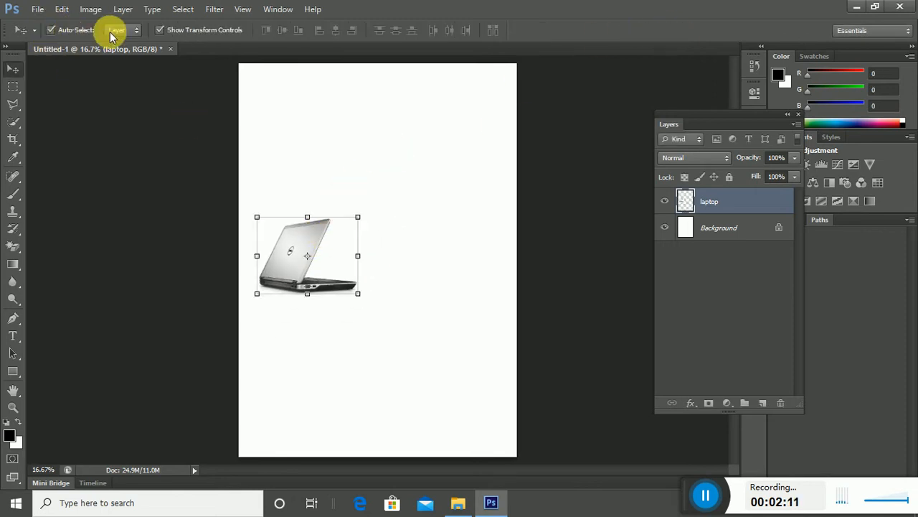
pyautogui.click(119, 29)
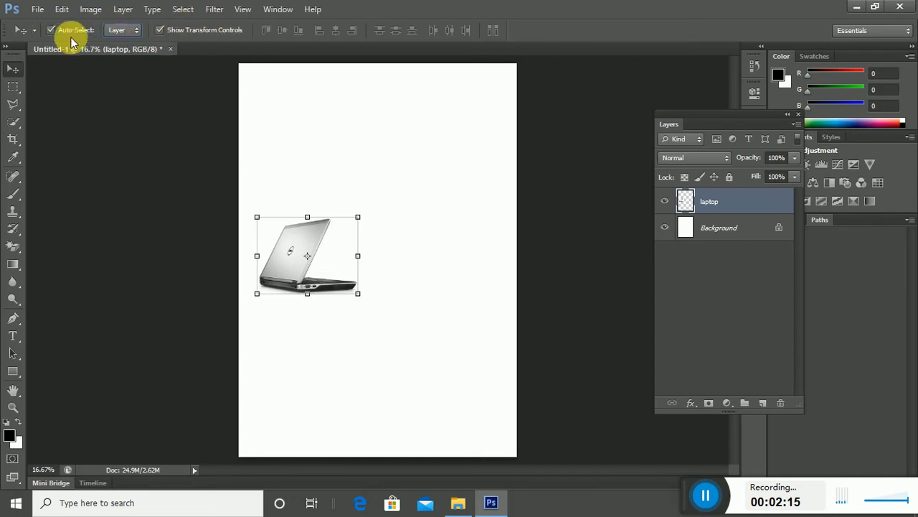
pyautogui.moveTo(306, 235); pyautogui.dragTo(310, 214)
# Step: Place the dollar image, scaled to about 12% width and 14% height, near the page's upper-left corner
pyautogui.click(35, 9)
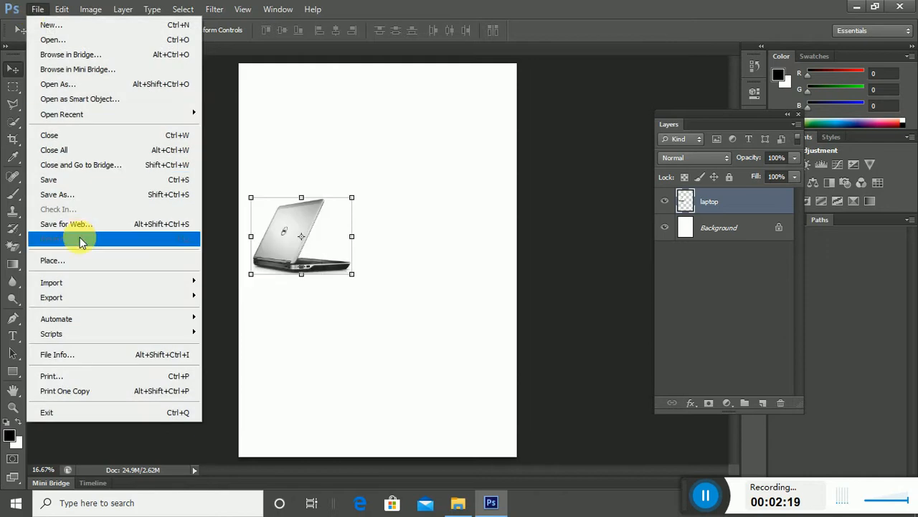
pyautogui.click(56, 258)
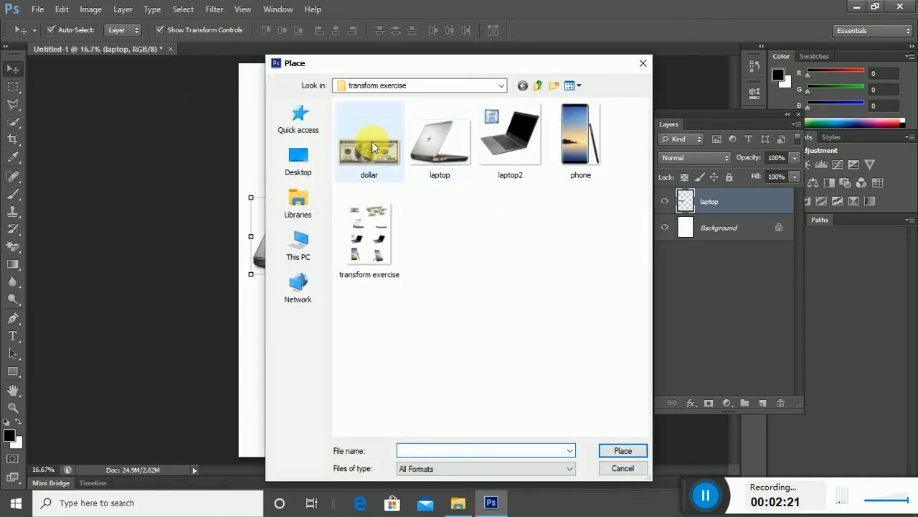
pyautogui.doubleClick(369, 148)
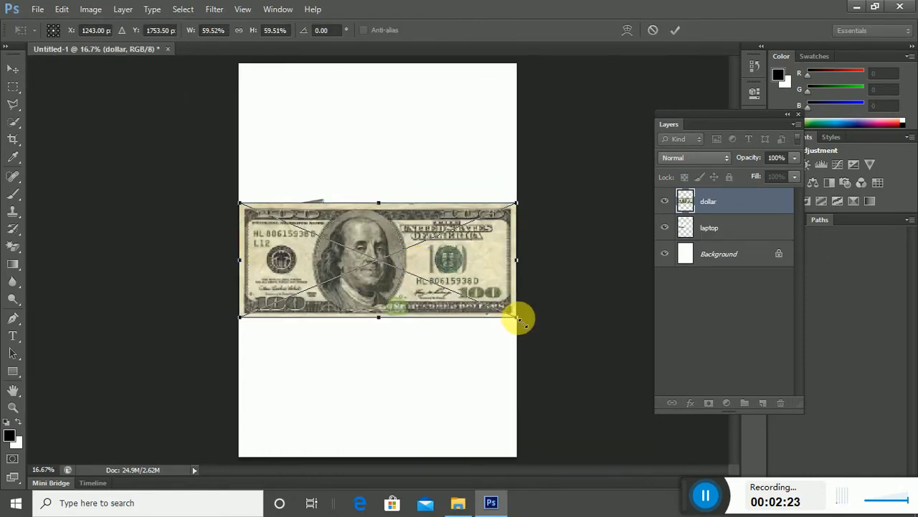
pyautogui.moveTo(519, 321); pyautogui.dragTo(323, 113)
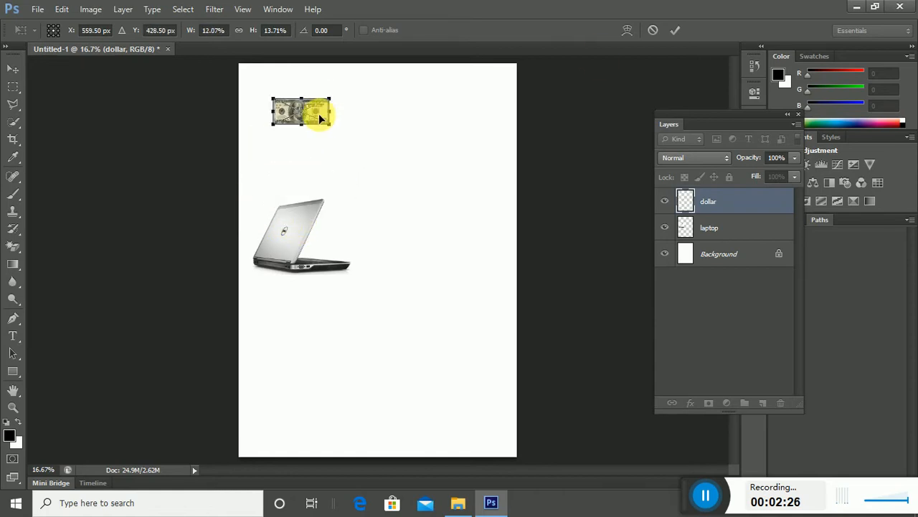
pyautogui.click(678, 31)
# Step: Place the laptop2 image, scaled to about 16% width and 15% height, below the first laptop
pyautogui.click(36, 8)
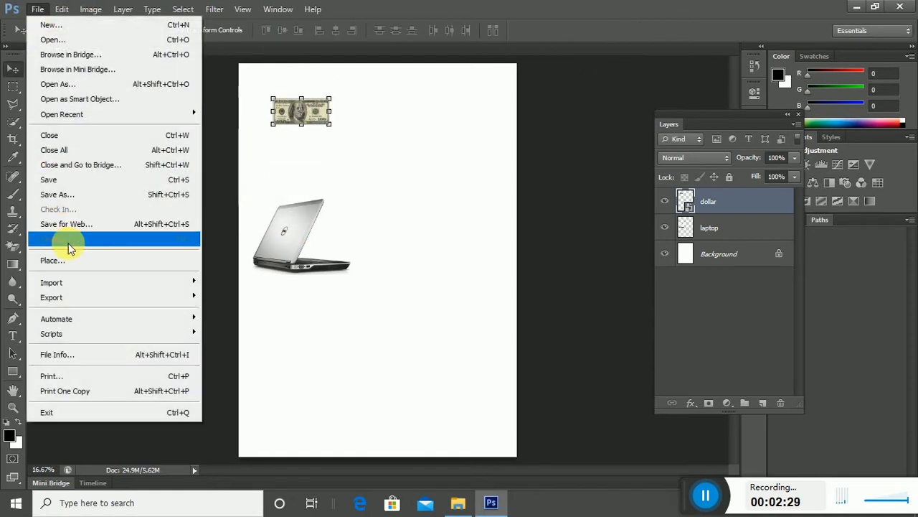
pyautogui.click(75, 262)
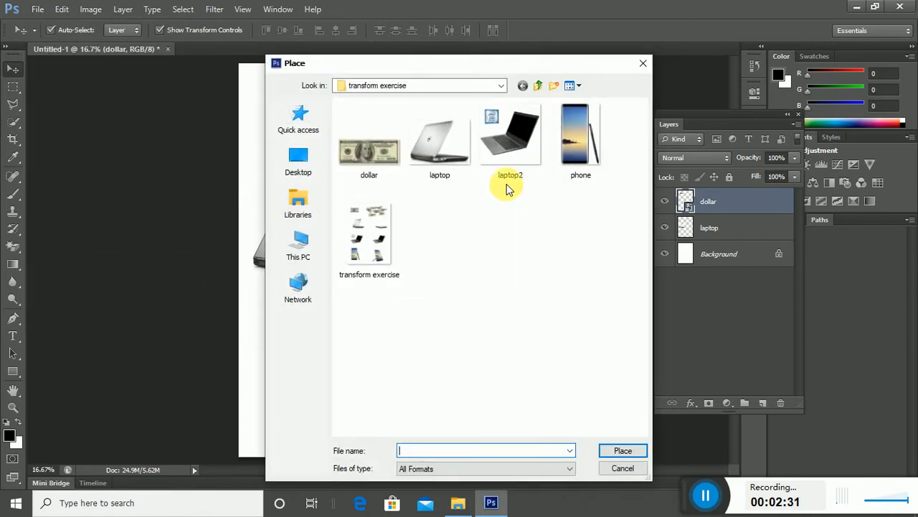
pyautogui.click(513, 154)
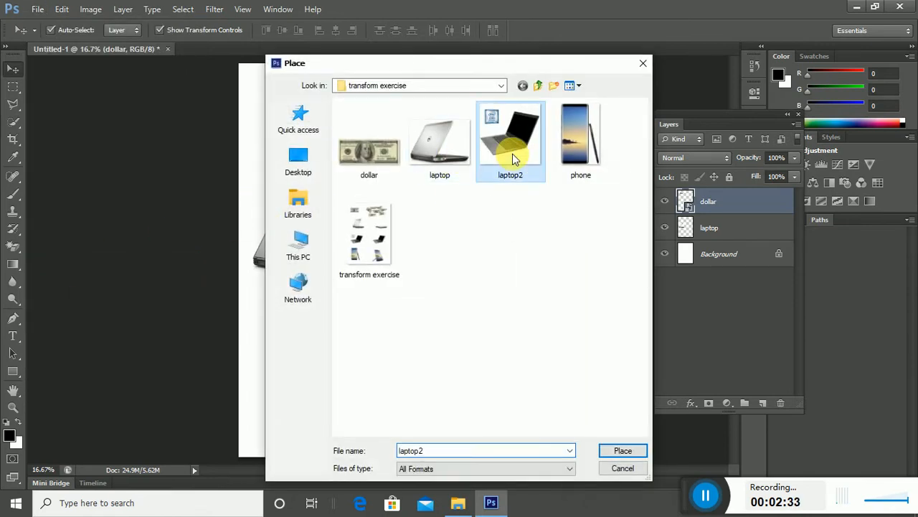
pyautogui.doubleClick(513, 153)
pyautogui.moveTo(516, 122); pyautogui.dragTo(326, 307)
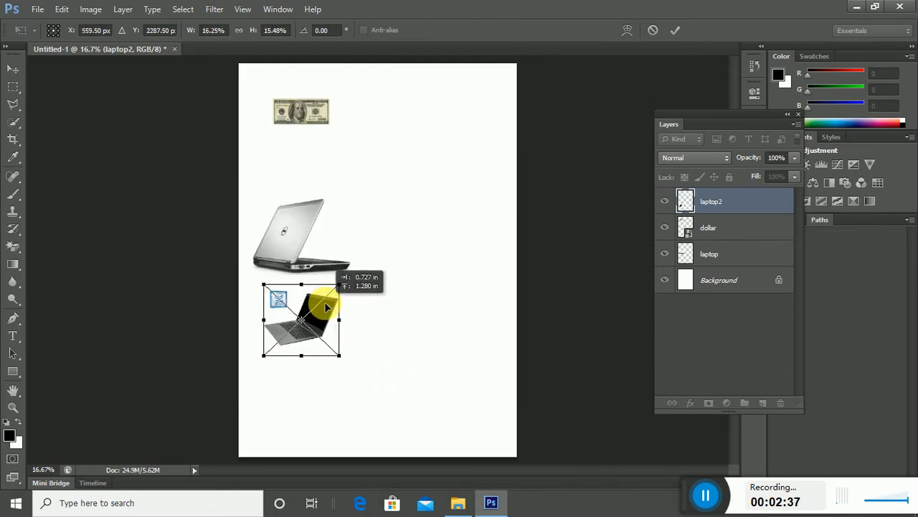
pyautogui.click(675, 31)
# Step: Move the first laptop up toward the dollar and scale it to about 67% width and 78% height
pyautogui.moveTo(273, 248); pyautogui.dragTo(296, 206)
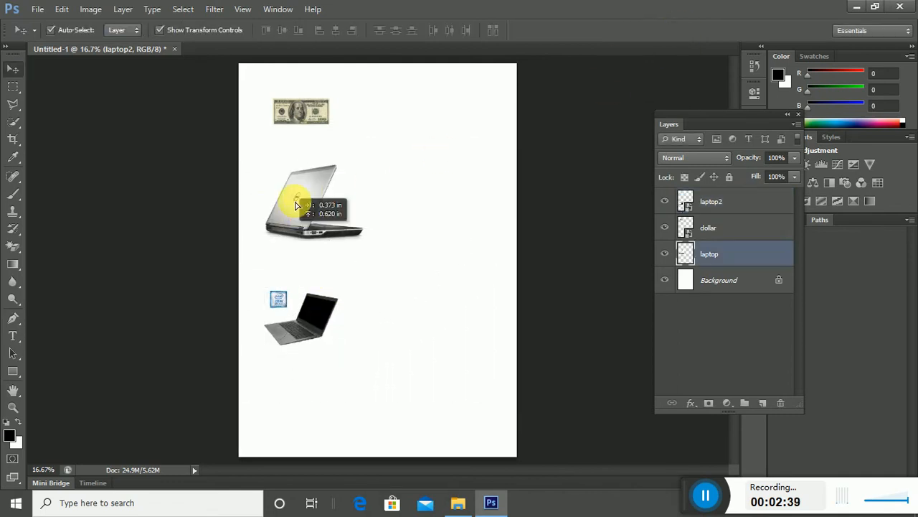
pyautogui.hotkey('ctrl', 't')
pyautogui.moveTo(363, 238); pyautogui.dragTo(321, 235)
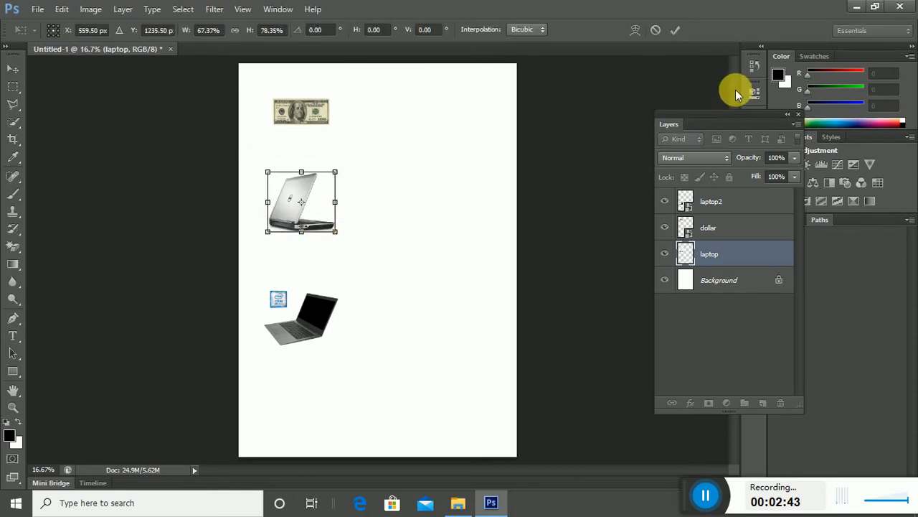
pyautogui.click(675, 30)
# Step: Move the second laptop up closer beneath the first laptop
pyautogui.moveTo(318, 310); pyautogui.dragTo(314, 287)
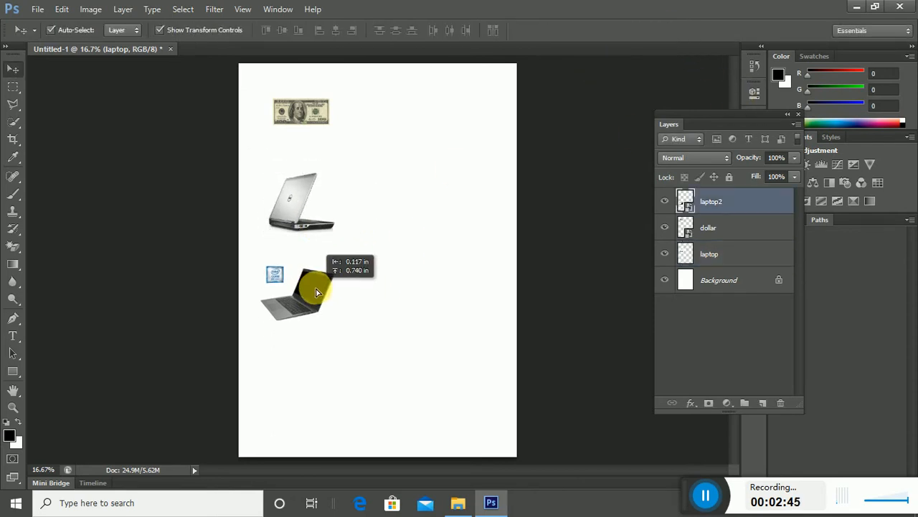
# Step: Place the phone image, scaled to about 21% width and 17% height, below the second laptop near the page's lower-left corner
pyautogui.click(37, 8)
pyautogui.click(82, 261)
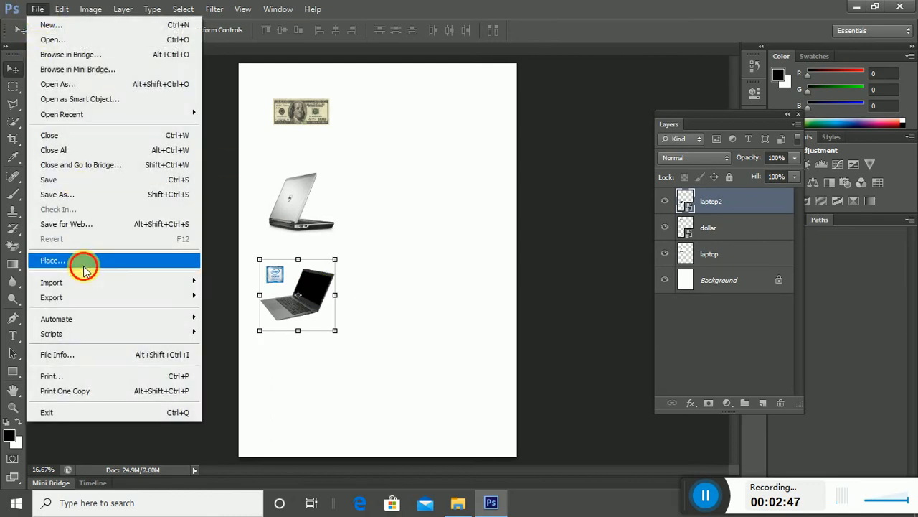
pyautogui.doubleClick(579, 155)
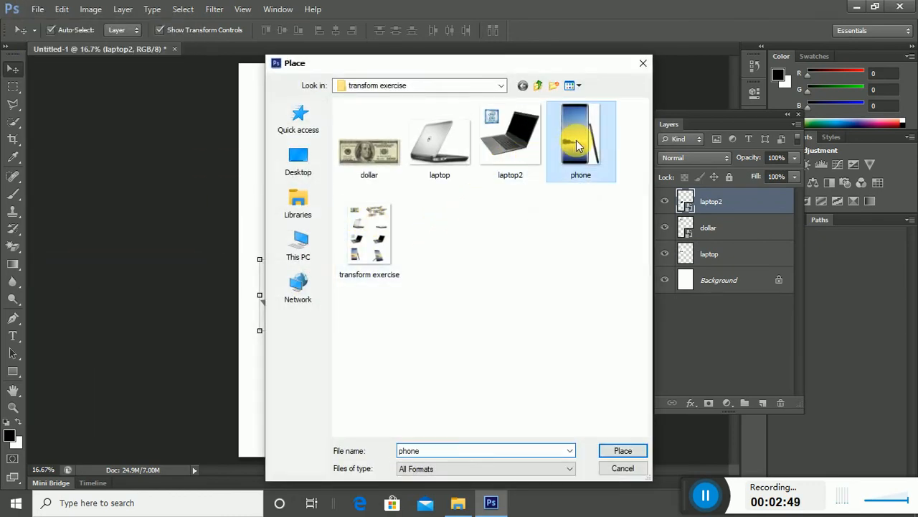
pyautogui.moveTo(504, 69); pyautogui.dragTo(301, 388)
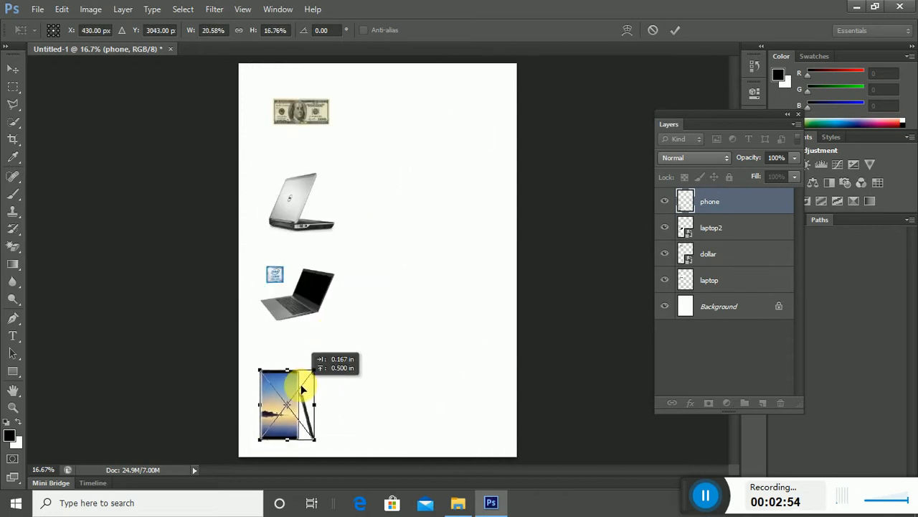
pyautogui.click(673, 36)
# Step: Shift both laptops slightly up and to the left to even out the column of images
pyautogui.moveTo(287, 205); pyautogui.dragTo(294, 186)
pyautogui.moveTo(307, 288); pyautogui.dragTo(301, 280)
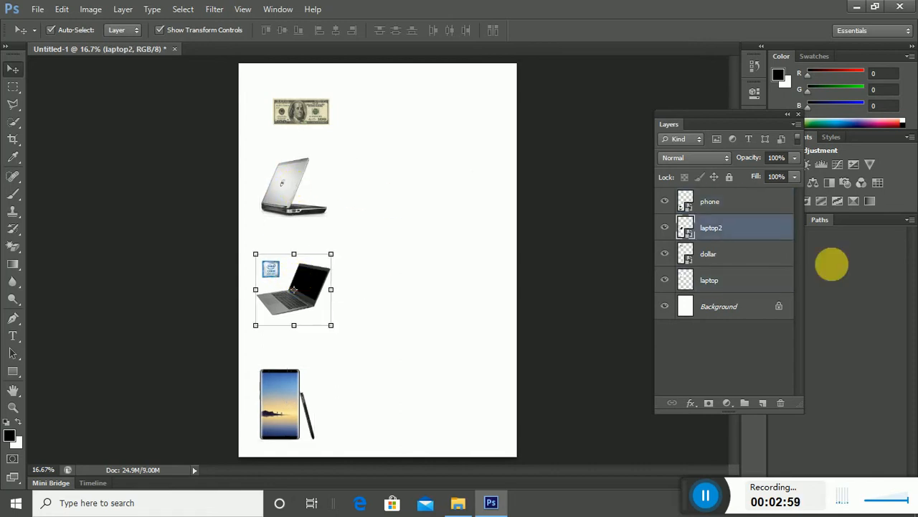
# Step: Rasterize the phone, laptop2 and dollar layers
pyautogui.click(730, 203)
pyautogui.click(717, 228)
pyautogui.click(721, 253)
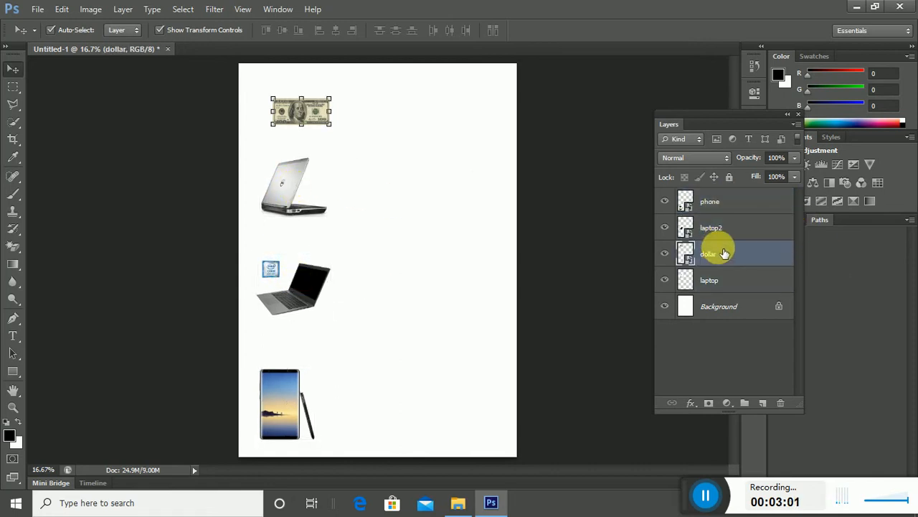
pyautogui.click(714, 202)
pyautogui.rightClick(727, 201)
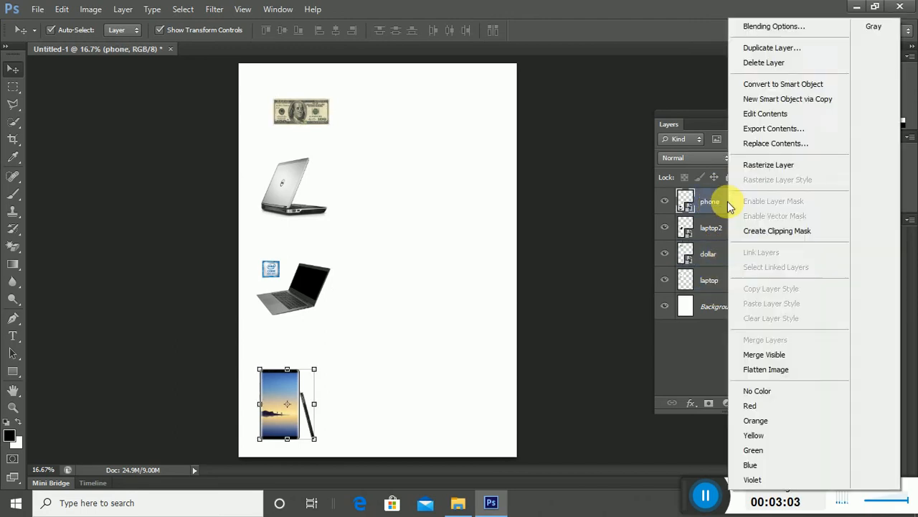
pyautogui.click(766, 171)
pyautogui.click(717, 228)
pyautogui.rightClick(726, 229)
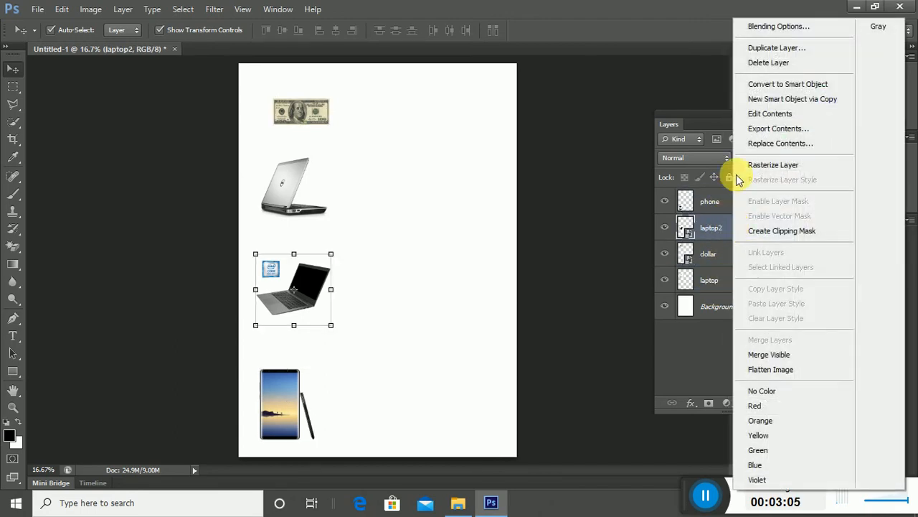
pyautogui.click(772, 166)
pyautogui.click(721, 251)
pyautogui.rightClick(725, 253)
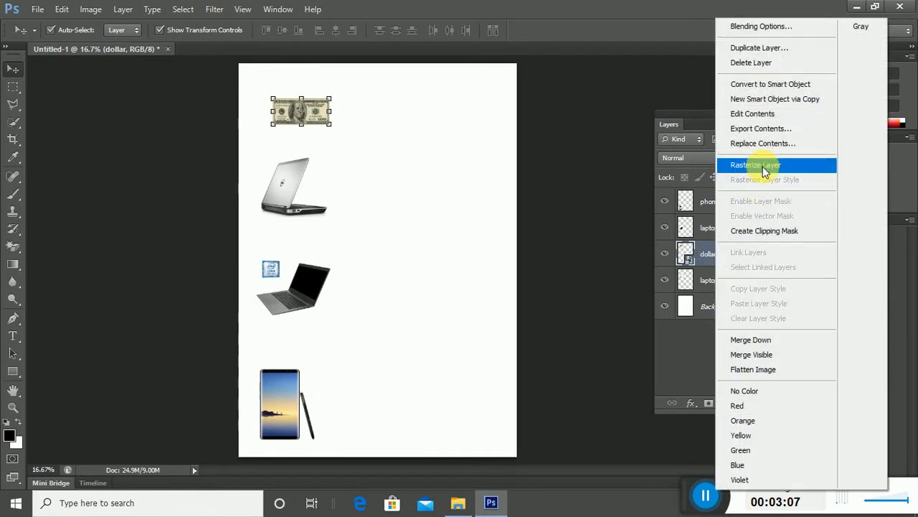
pyautogui.click(762, 167)
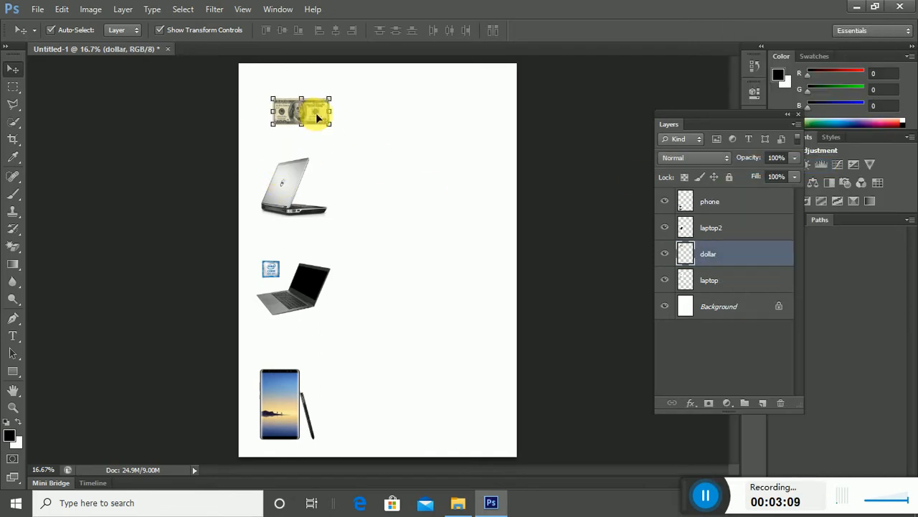
# Step: Duplicate the dollar bill six times, scattering the copies in the empty area beside the original
pyautogui.scroll(12, 364, 165)
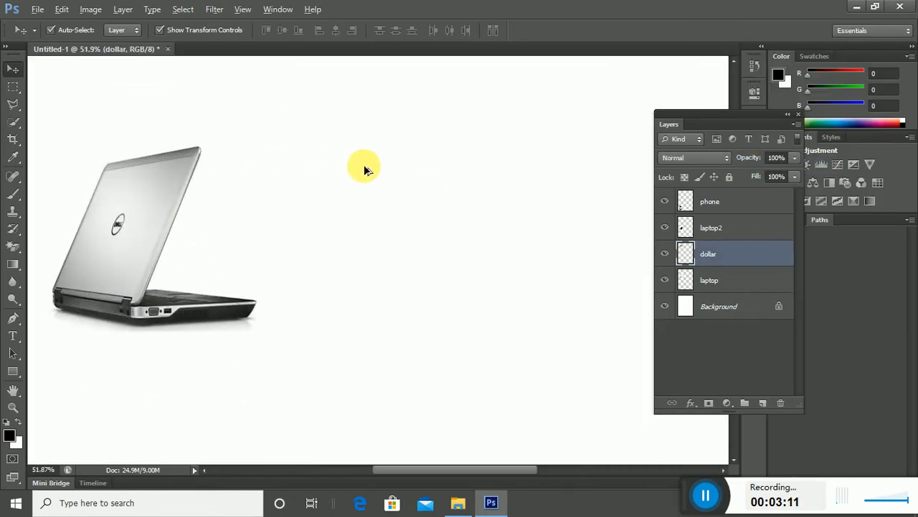
pyautogui.moveTo(370, 171); pyautogui.dragTo(331, 363)
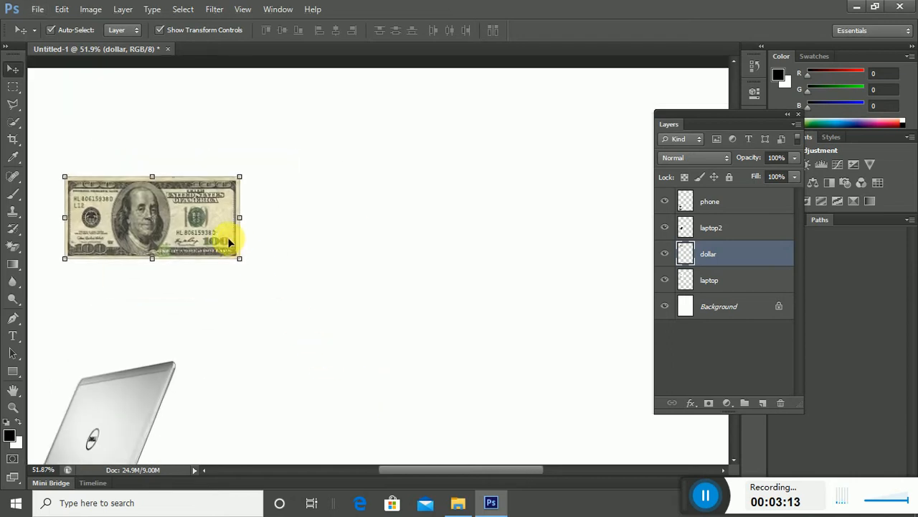
pyautogui.moveTo(210, 235); pyautogui.dragTo(458, 290)
pyautogui.moveTo(547, 205); pyautogui.dragTo(580, 179)
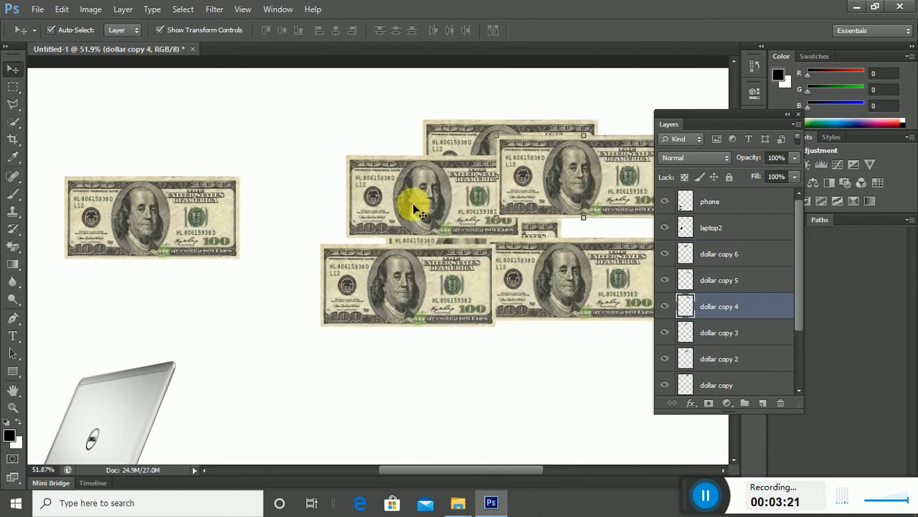
# Step: Rearrange the dollar copies into a looser overlapping spread, with dollar copy 3 just above dollar copy 6
pyautogui.moveTo(416, 203); pyautogui.dragTo(379, 174)
pyautogui.moveTo(382, 271); pyautogui.dragTo(382, 264)
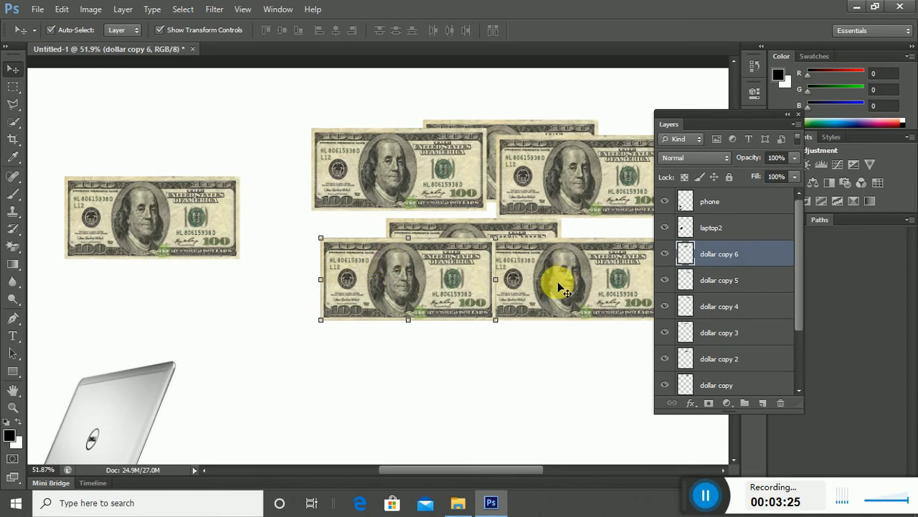
pyautogui.moveTo(446, 185)
pyautogui.mouseDown()
pyautogui.moveTo(404, 189)
pyautogui.moveTo(434, 194)
pyautogui.mouseUp()
pyautogui.moveTo(580, 190); pyautogui.dragTo(572, 230)
pyautogui.moveTo(582, 327); pyautogui.dragTo(583, 332)
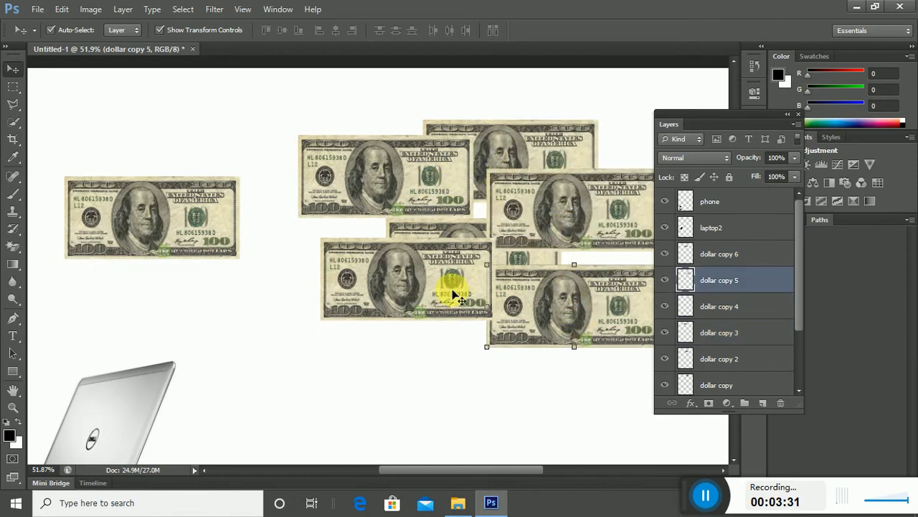
pyautogui.moveTo(445, 287); pyautogui.dragTo(414, 285)
pyautogui.moveTo(626, 207); pyautogui.dragTo(639, 174)
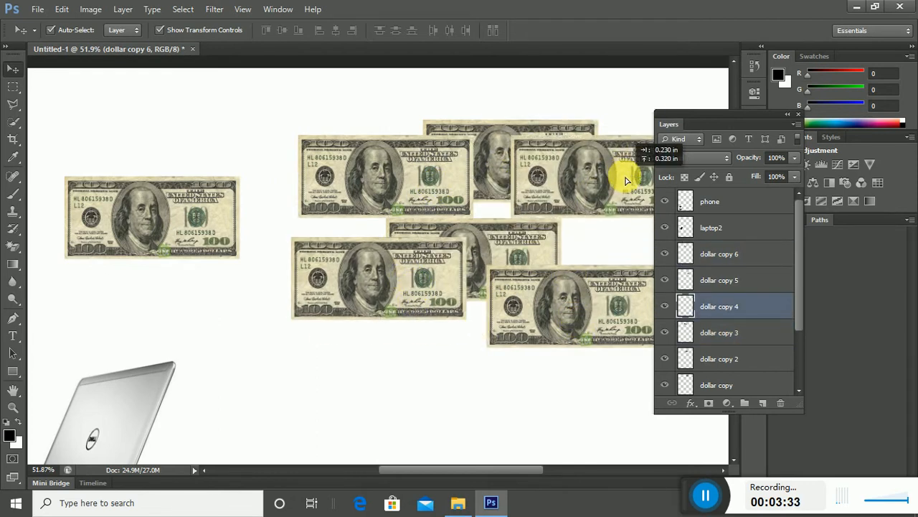
pyautogui.moveTo(430, 188); pyautogui.dragTo(452, 212)
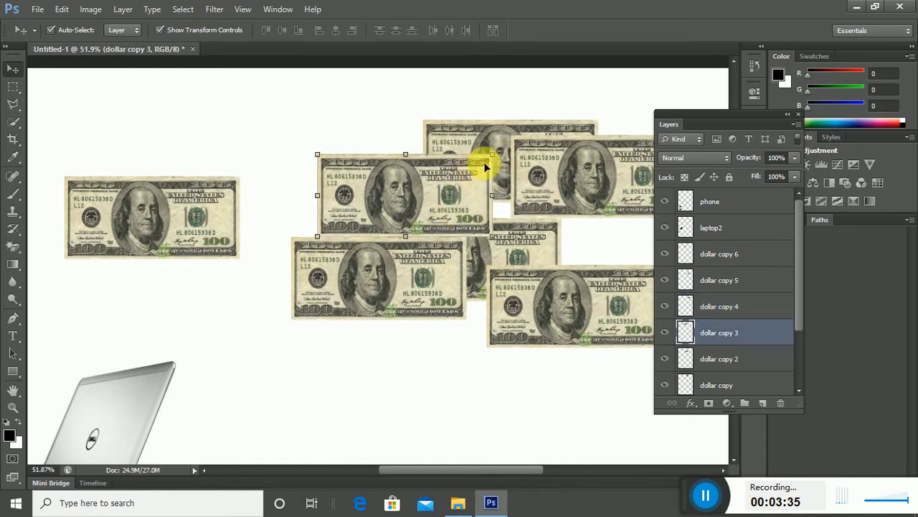
# Step: Flip the dollar copy 3 layer horizontally and apply the transformation
pyautogui.click(495, 160)
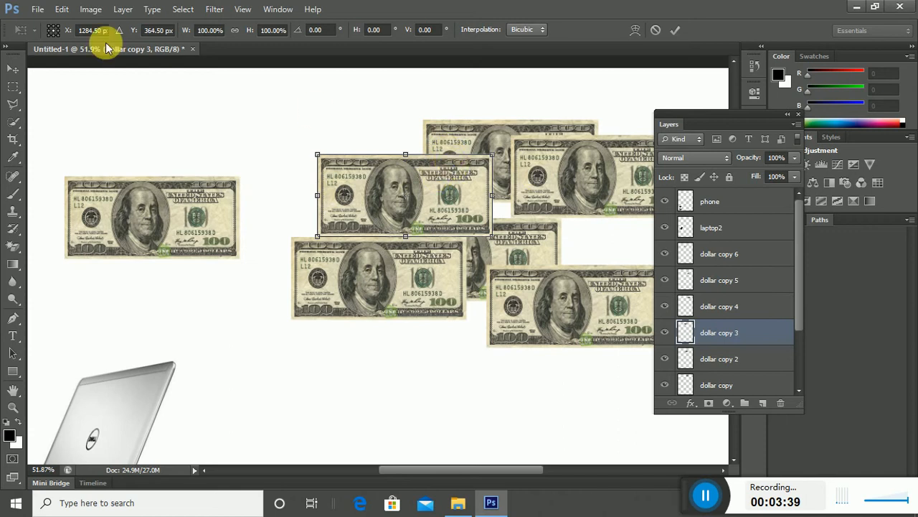
pyautogui.click(122, 11)
pyautogui.click(121, 12)
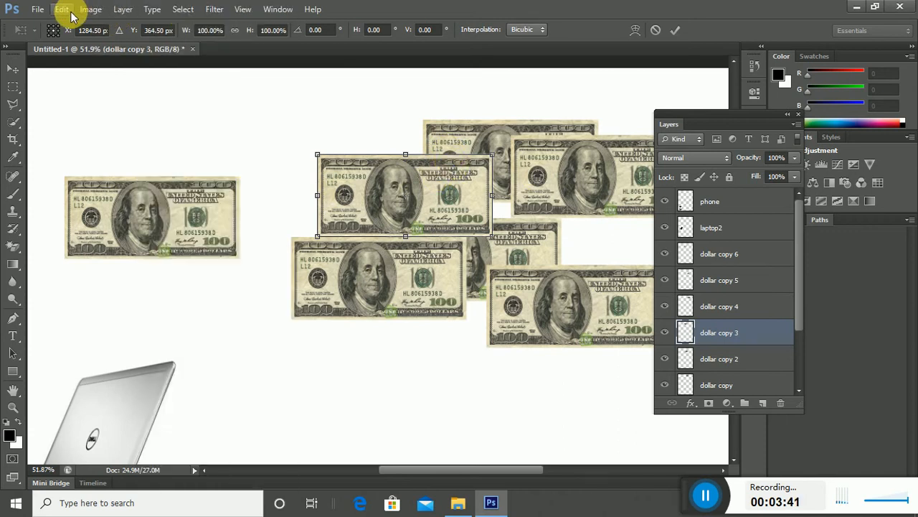
pyautogui.click(65, 9)
pyautogui.moveTo(174, 308)
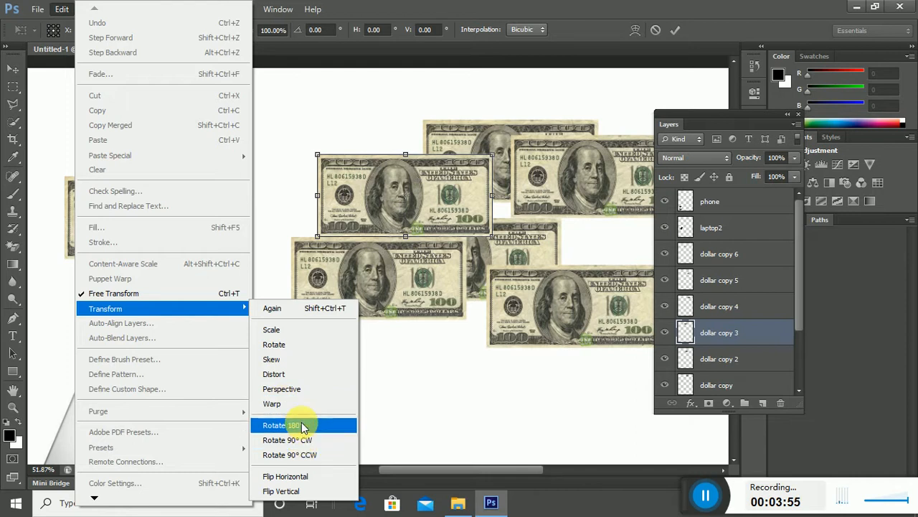
pyautogui.click(297, 479)
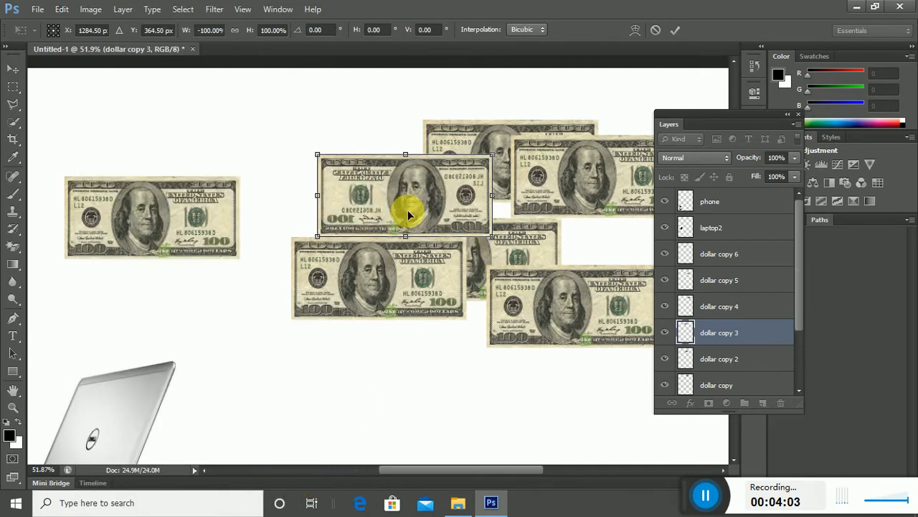
pyautogui.click(673, 35)
# Step: Flip the dollar copy 6 layer vertically
pyautogui.click(393, 282)
pyautogui.click(58, 11)
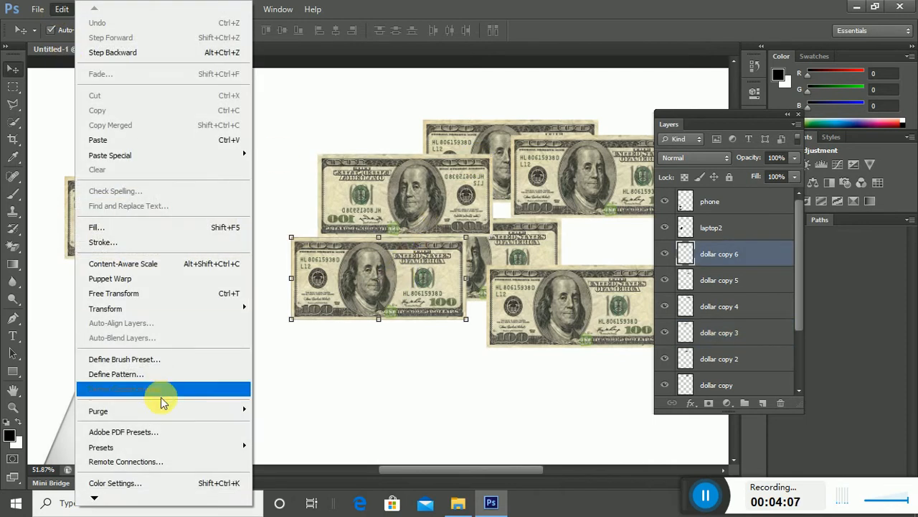
pyautogui.moveTo(242, 308)
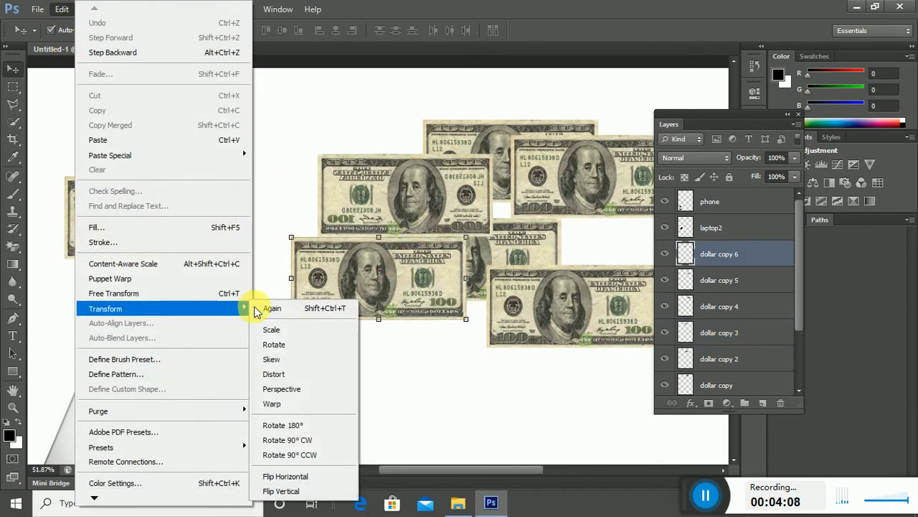
pyautogui.click(291, 490)
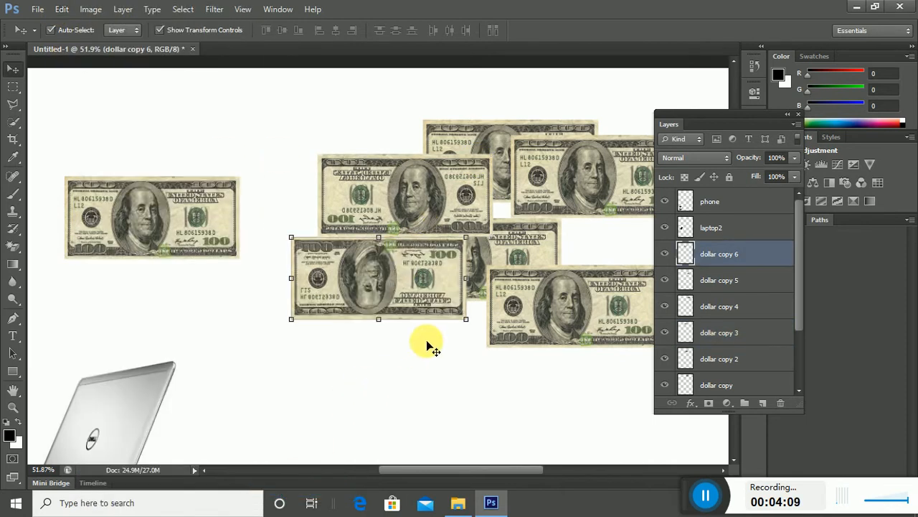
# Step: Scale the vertically flipped dollar copy down to about 65% width and 66% height
pyautogui.rightClick(468, 240)
pyautogui.click(487, 296)
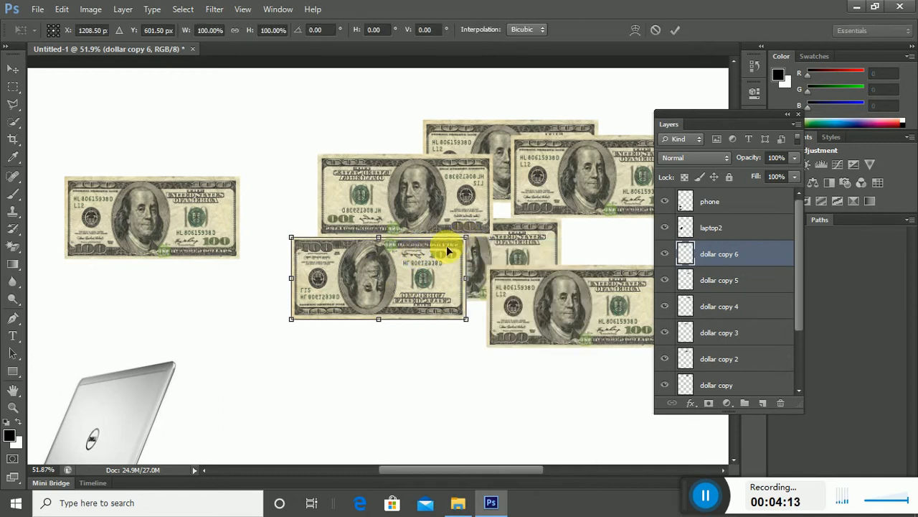
pyautogui.rightClick(469, 244)
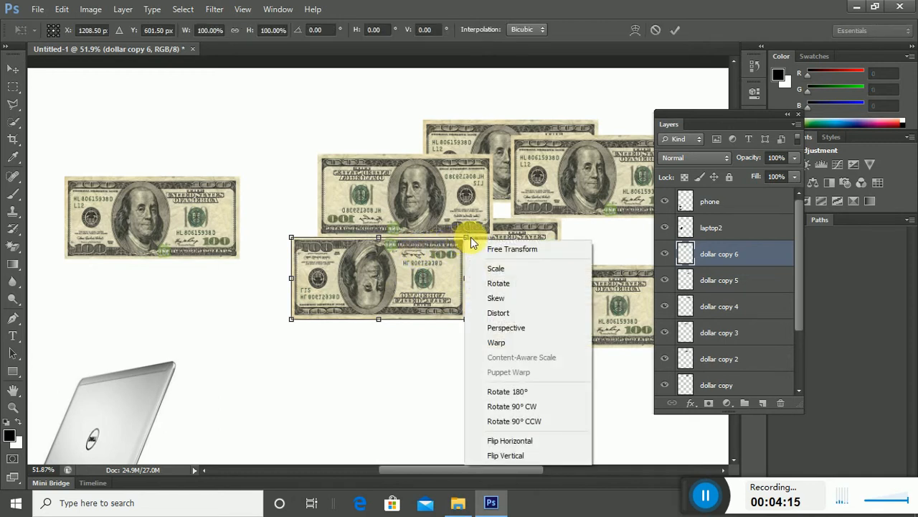
pyautogui.click(511, 276)
pyautogui.moveTo(466, 239); pyautogui.dragTo(406, 265)
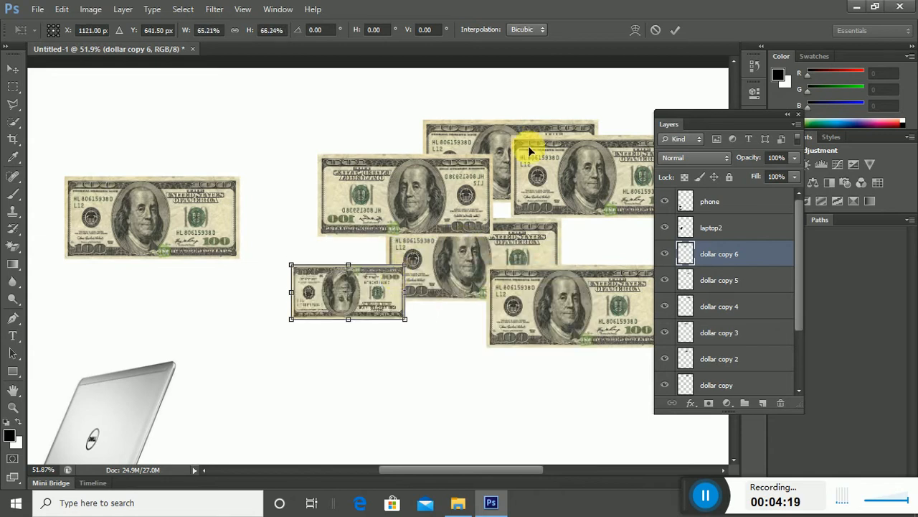
pyautogui.click(675, 30)
# Step: Rotate the horizontally flipped dollar copy about 36.6° clockwise and move it left, closer to the original bill
pyautogui.click(359, 189)
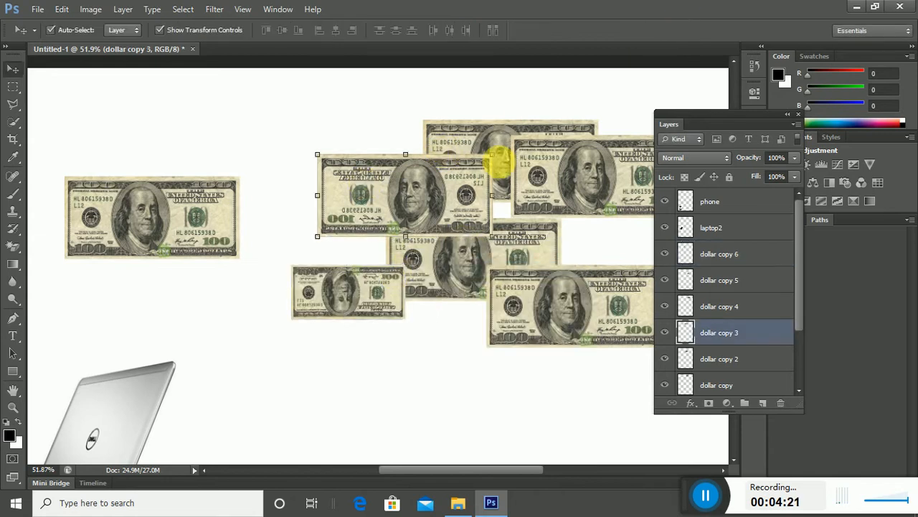
pyautogui.rightClick(494, 159)
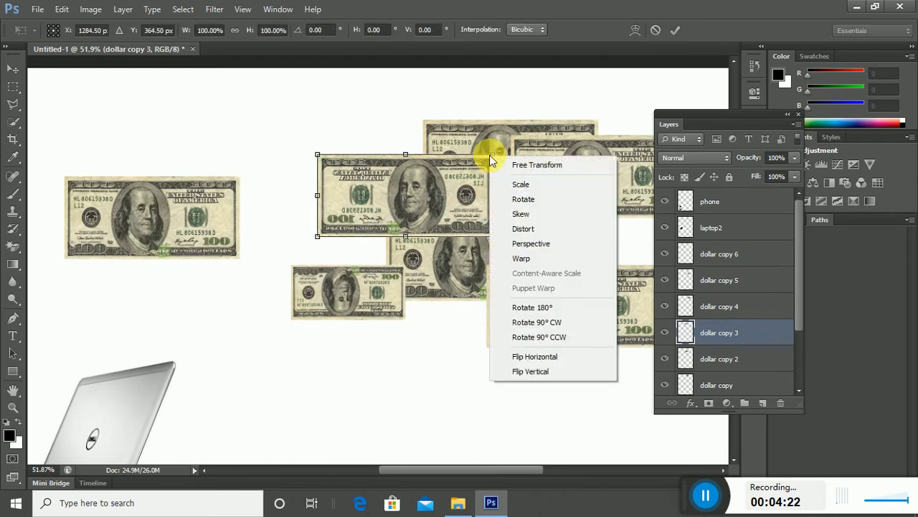
pyautogui.click(518, 197)
pyautogui.moveTo(504, 152); pyautogui.dragTo(505, 215)
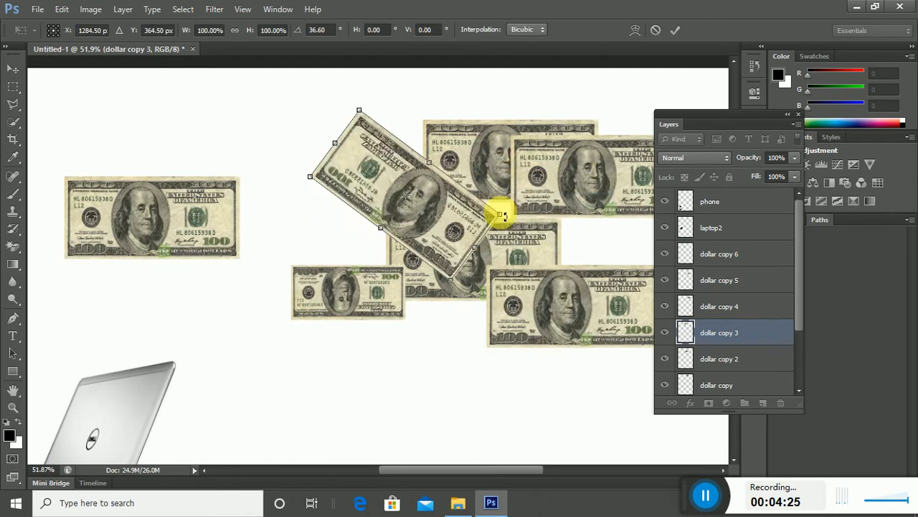
pyautogui.moveTo(440, 202); pyautogui.dragTo(399, 199)
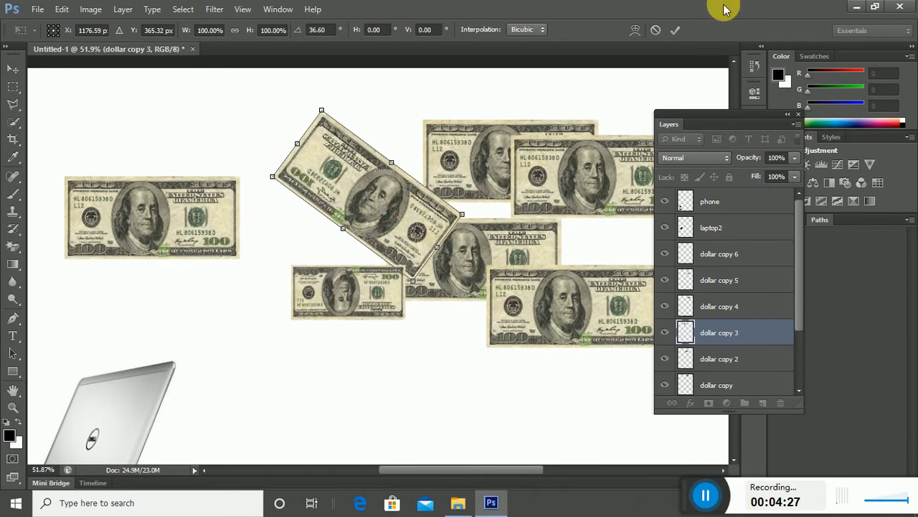
pyautogui.click(675, 30)
# Step: Move the topmost dollar copy left, skew it to a slant of about 30°, and tuck it behind the rotated bill's upper edge
pyautogui.moveTo(488, 148); pyautogui.dragTo(432, 140)
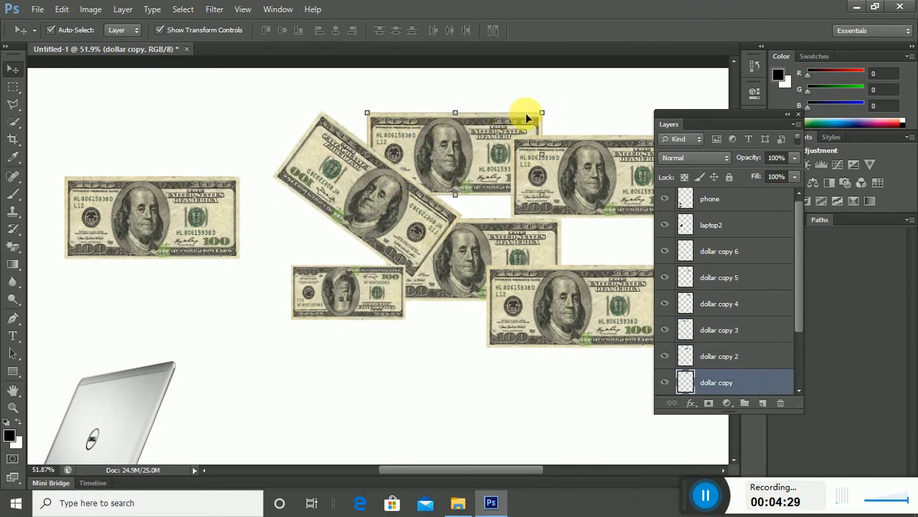
pyautogui.rightClick(548, 115)
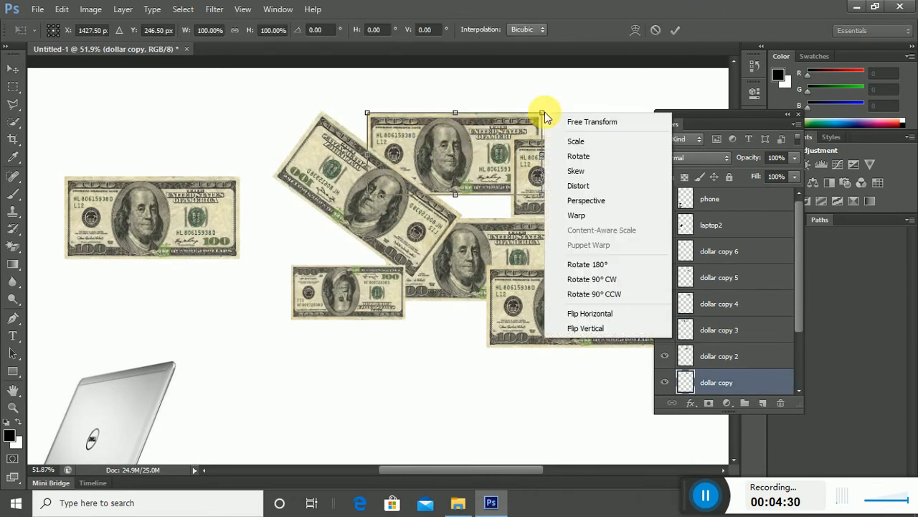
pyautogui.click(590, 172)
pyautogui.moveTo(455, 109); pyautogui.dragTo(386, 154)
pyautogui.moveTo(569, 157); pyautogui.dragTo(460, 195)
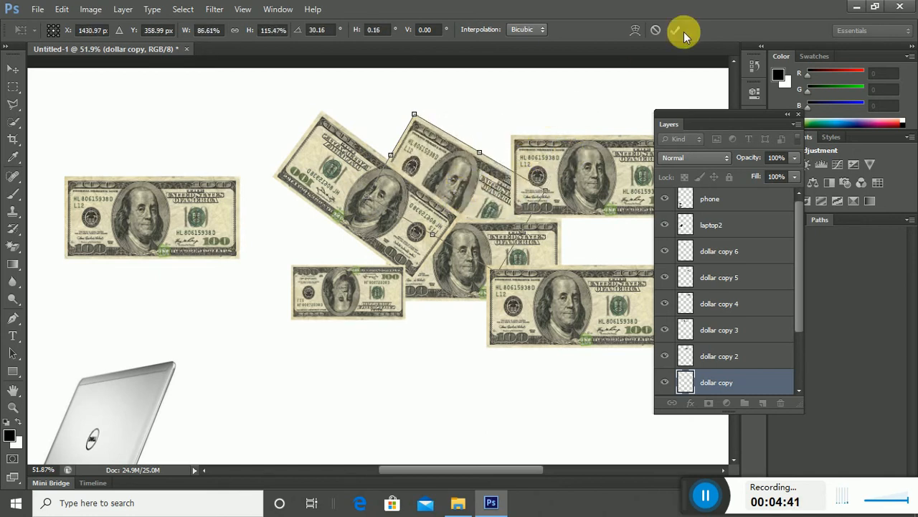
pyautogui.click(677, 29)
pyautogui.moveTo(442, 153); pyautogui.dragTo(405, 136)
# Step: Distort the dollar copy 4 bill by pulling its upper-right and lower-left corners upright of square, and place it right of the slanted bill
pyautogui.moveTo(589, 165); pyautogui.dragTo(447, 127)
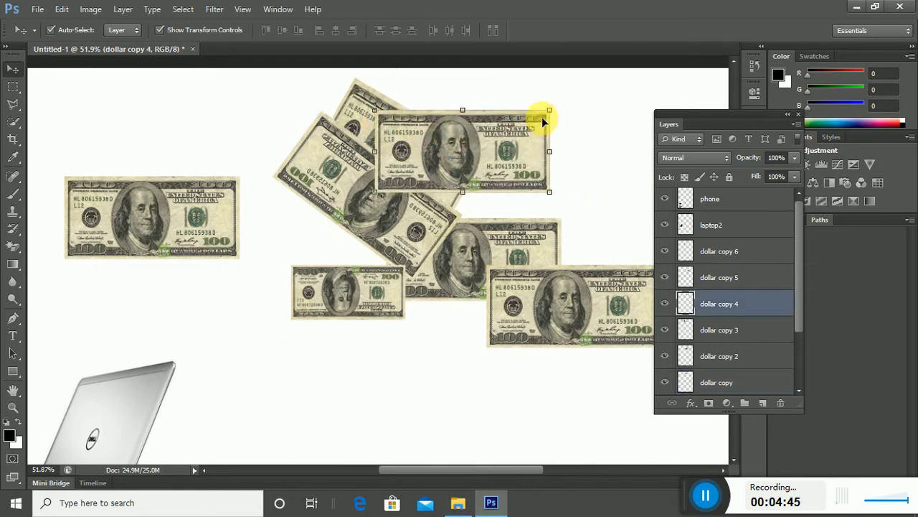
pyautogui.rightClick(551, 112)
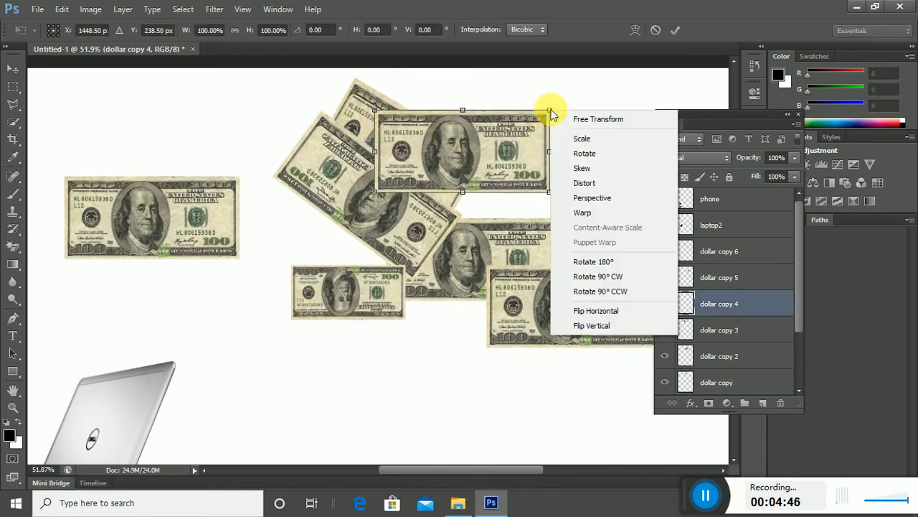
pyautogui.click(600, 184)
pyautogui.moveTo(551, 115); pyautogui.dragTo(527, 139)
pyautogui.moveTo(379, 195); pyautogui.dragTo(358, 173)
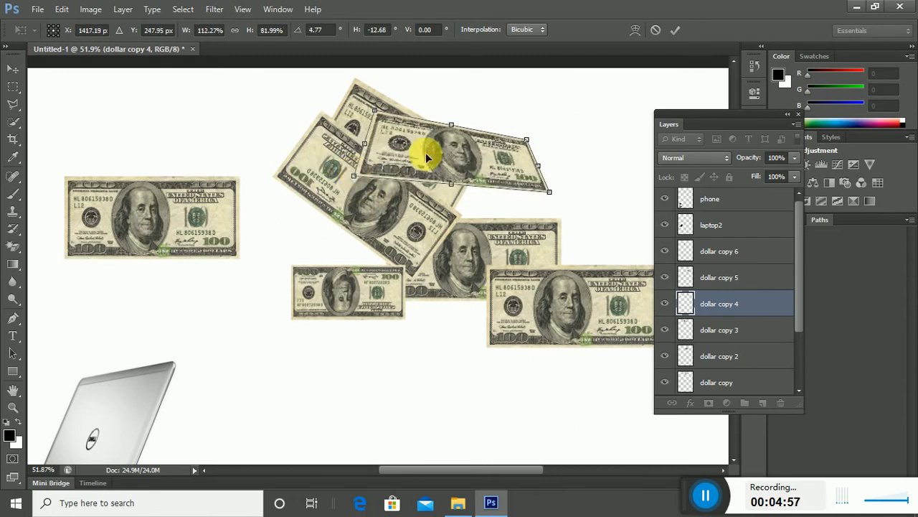
pyautogui.moveTo(425, 152); pyautogui.dragTo(549, 154)
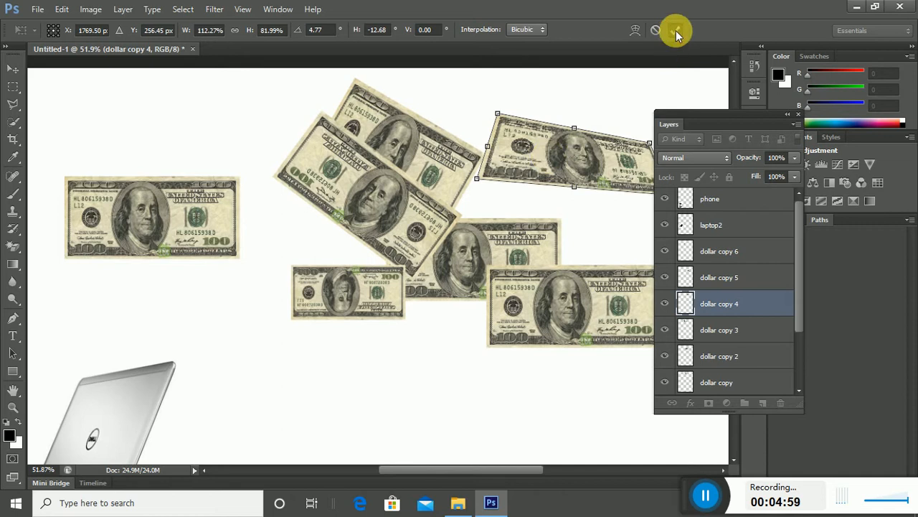
pyautogui.click(675, 30)
# Step: Apply a perspective transform to the dollar copy 2 bill so its top edge is wider than its bottom, and move it up
pyautogui.click(512, 253)
pyautogui.moveTo(556, 224); pyautogui.dragTo(570, 215)
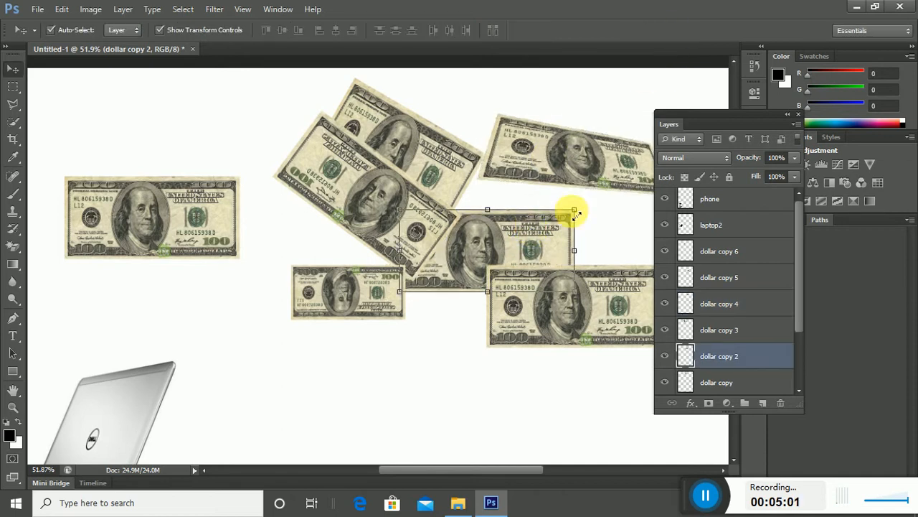
pyautogui.rightClick(576, 213)
pyautogui.click(613, 299)
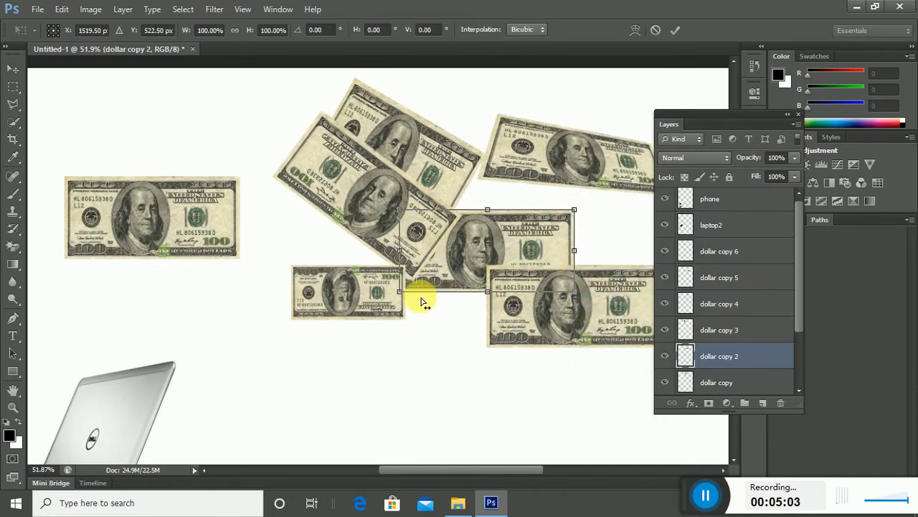
pyautogui.moveTo(400, 294); pyautogui.dragTo(348, 267)
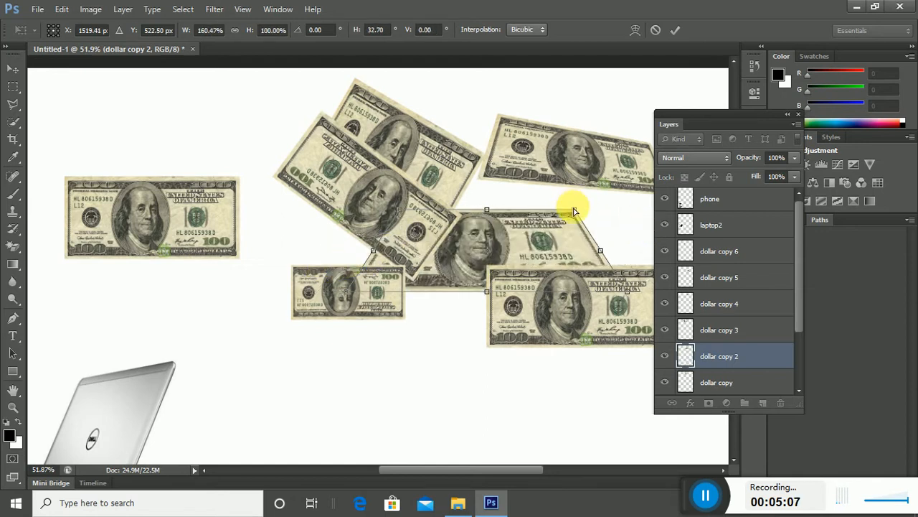
pyautogui.moveTo(574, 210)
pyautogui.mouseDown()
pyautogui.moveTo(626, 212)
pyautogui.moveTo(595, 221)
pyautogui.moveTo(528, 213)
pyautogui.moveTo(571, 219)
pyautogui.moveTo(591, 209)
pyautogui.moveTo(538, 225)
pyautogui.moveTo(598, 217)
pyautogui.moveTo(558, 218)
pyautogui.moveTo(581, 200)
pyautogui.moveTo(577, 178)
pyautogui.moveTo(579, 219)
pyautogui.mouseUp()
pyautogui.moveTo(447, 205); pyautogui.dragTo(372, 244)
pyautogui.moveTo(553, 246); pyautogui.dragTo(569, 218)
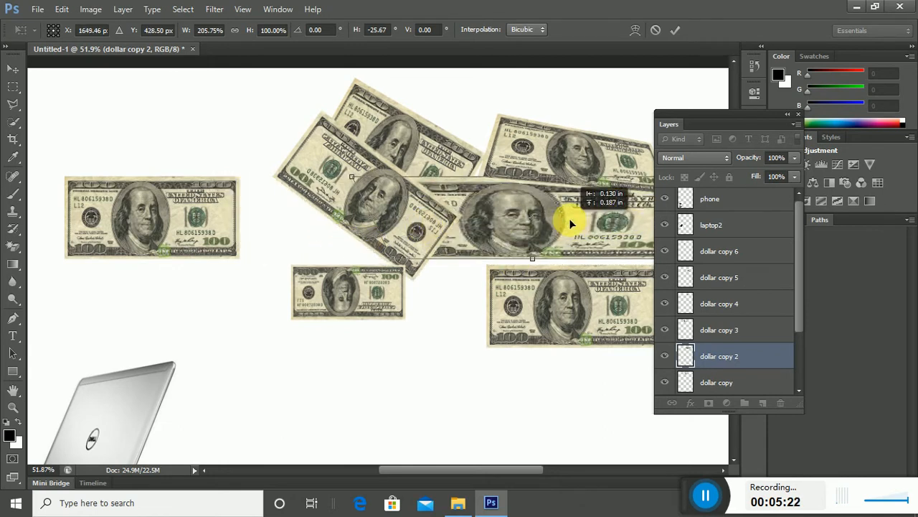
pyautogui.click(677, 29)
# Step: Scale the perspective bill down to about 57% width and place it just above the dollar copy 5 bill
pyautogui.hotkey('ctrl', 't')
pyautogui.moveTo(352, 216); pyautogui.dragTo(473, 242)
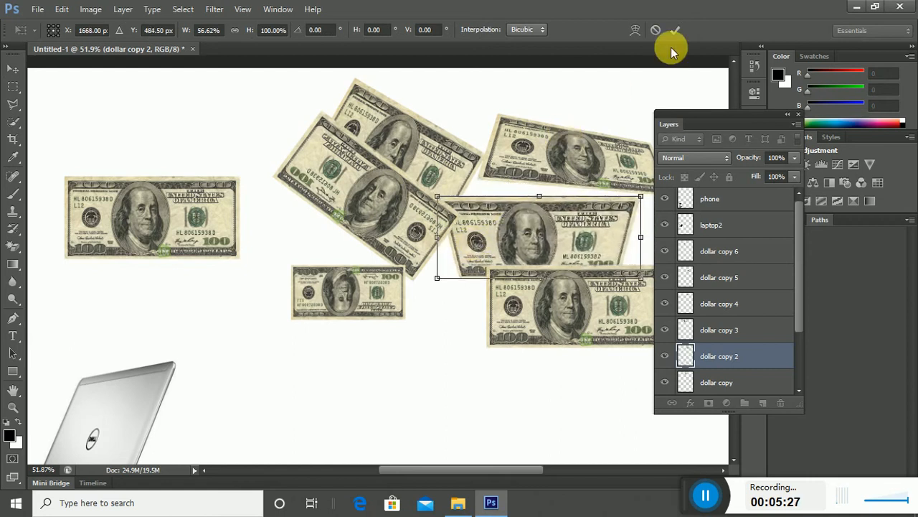
pyautogui.click(675, 29)
# Step: Move the dollar copy 5 bill left beside the small flipped bill and warp its lower-right corner upward into a curve
pyautogui.click(349, 309)
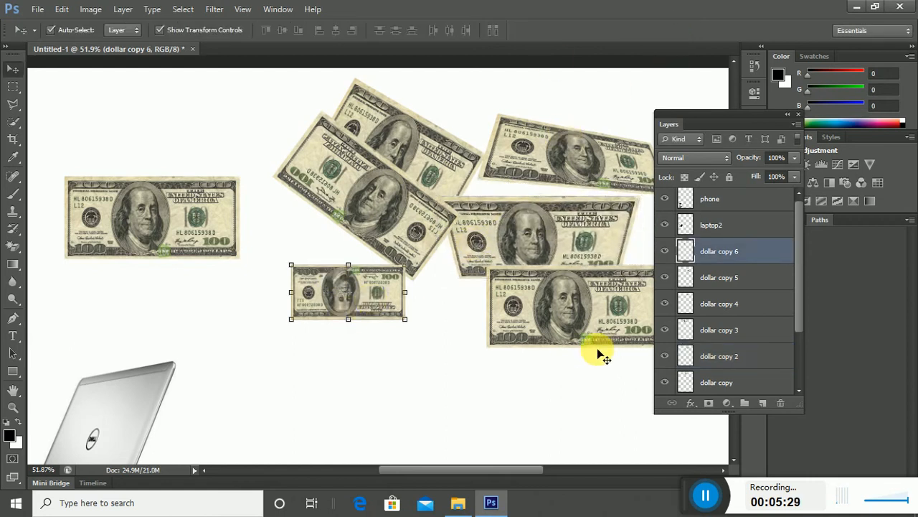
pyautogui.moveTo(601, 355); pyautogui.dragTo(502, 353)
pyautogui.click(566, 267)
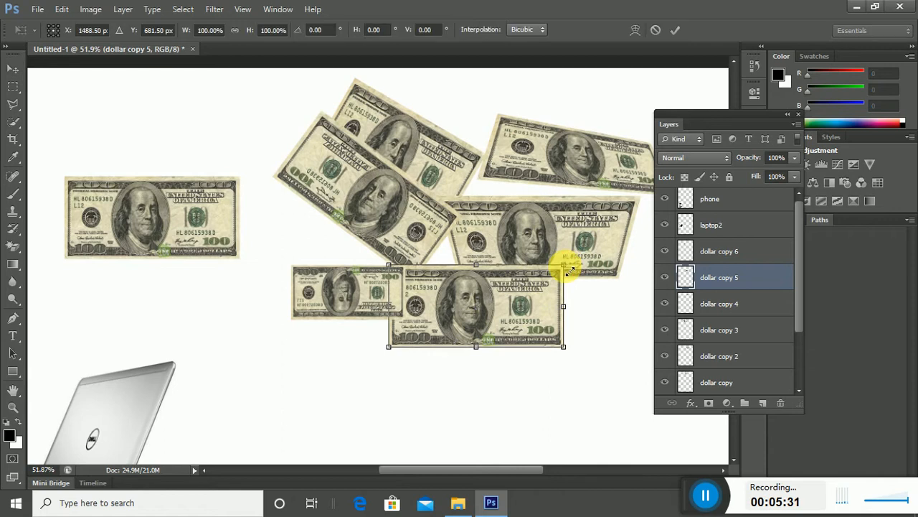
pyautogui.click(635, 33)
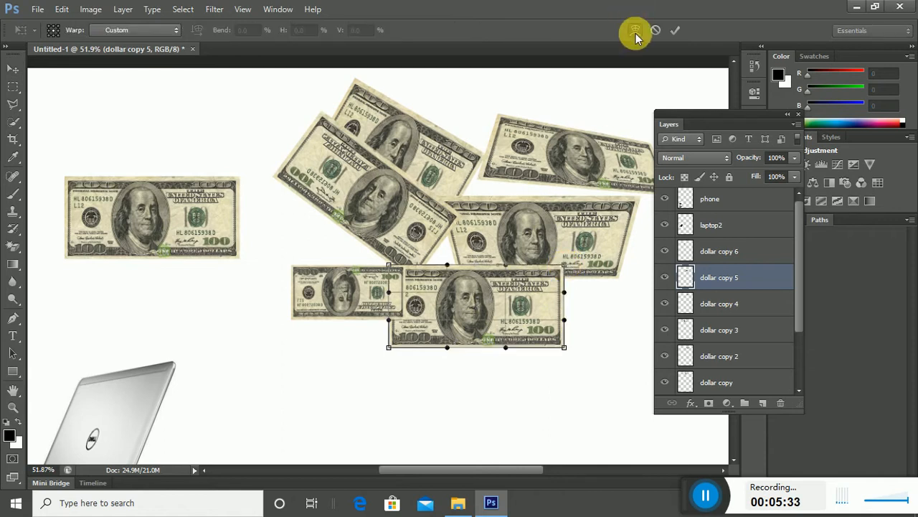
pyautogui.rightClick(566, 267)
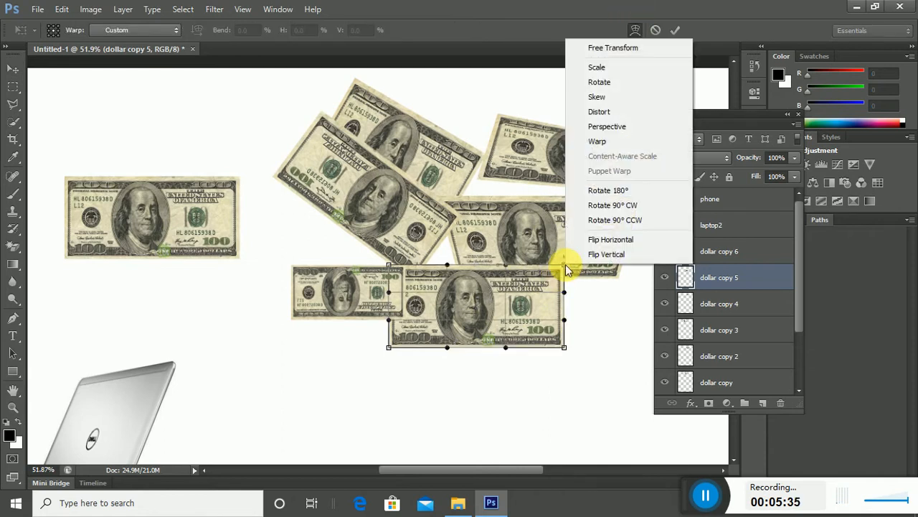
pyautogui.click(596, 147)
pyautogui.moveTo(531, 328); pyautogui.dragTo(510, 313)
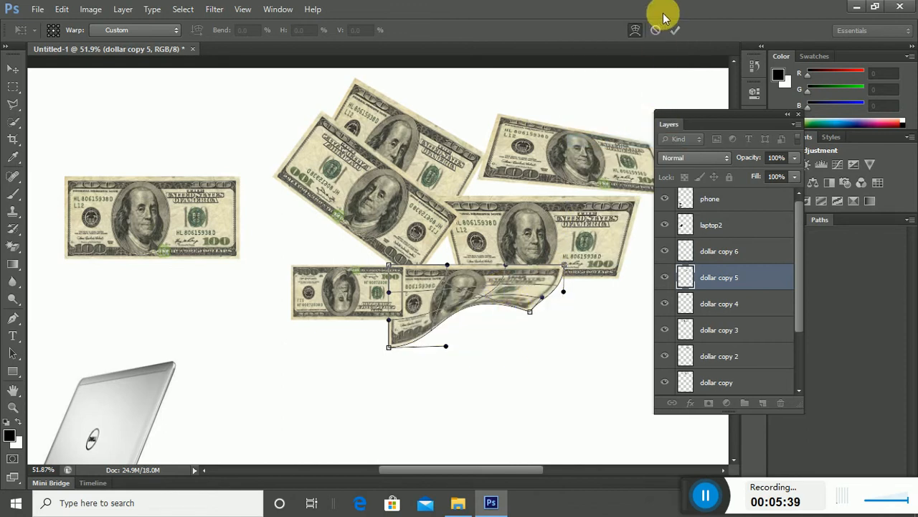
pyautogui.click(675, 29)
# Step: Warp the lower-right corner of the perspective bill inward, then move the bill down beside the curved dollar copy 5
pyautogui.click(574, 236)
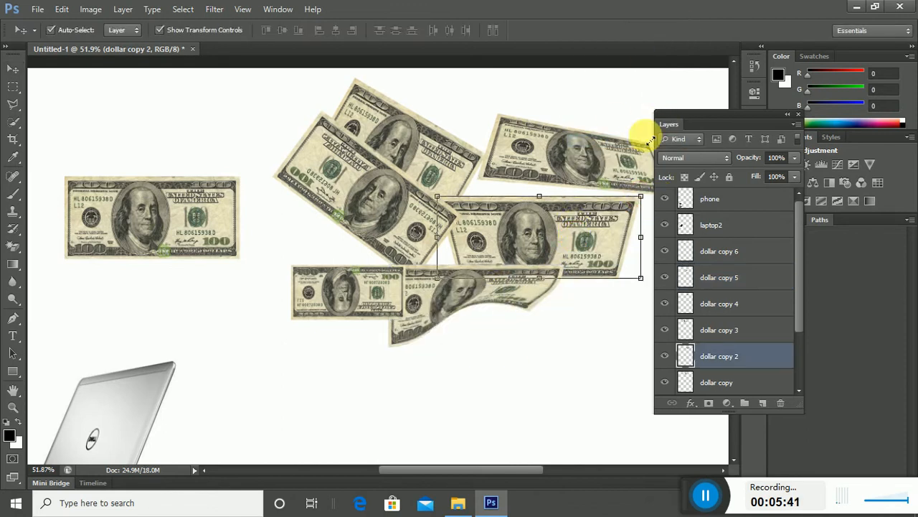
pyautogui.hotkey('ctrl', 't')
pyautogui.click(634, 31)
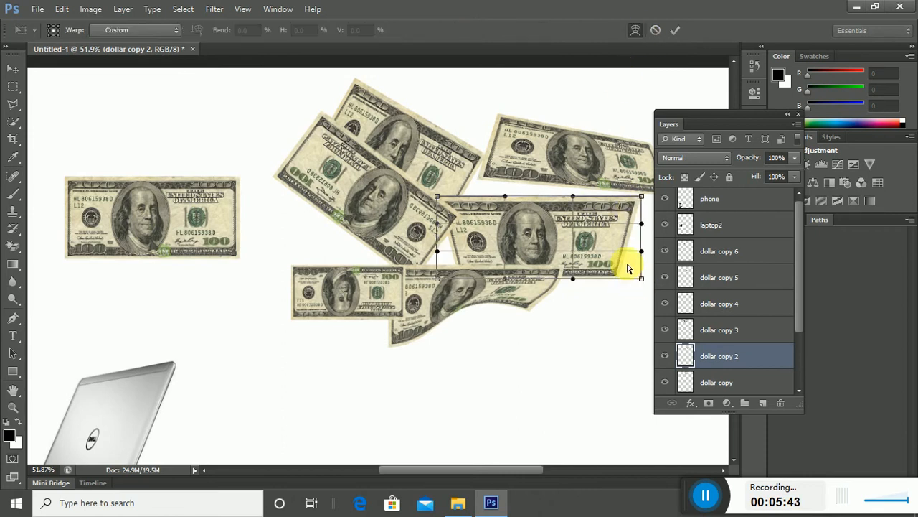
pyautogui.moveTo(628, 268); pyautogui.dragTo(577, 220)
pyautogui.click(674, 31)
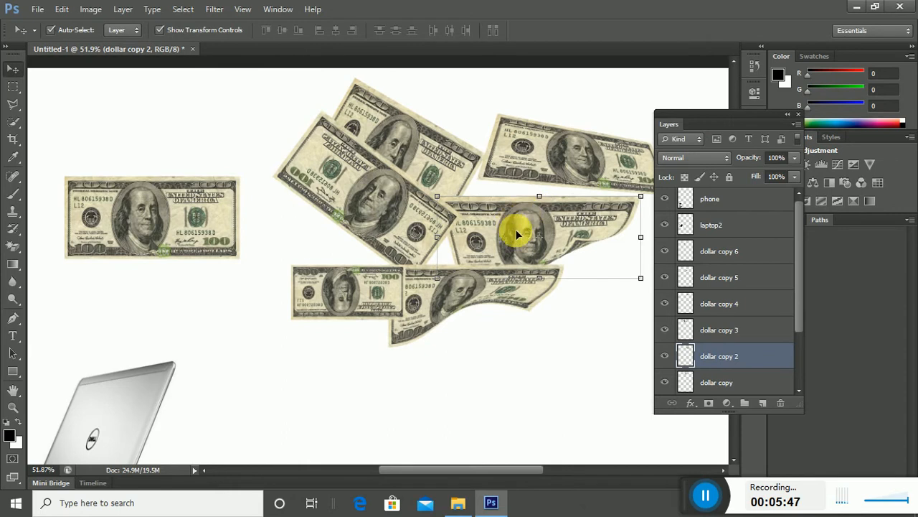
pyautogui.moveTo(516, 230); pyautogui.dragTo(567, 285)
# Step: Move the slanted dollar copy bill right, behind the distorted bill, and warp it into a wavy shape
pyautogui.moveTo(452, 165); pyautogui.dragTo(543, 180)
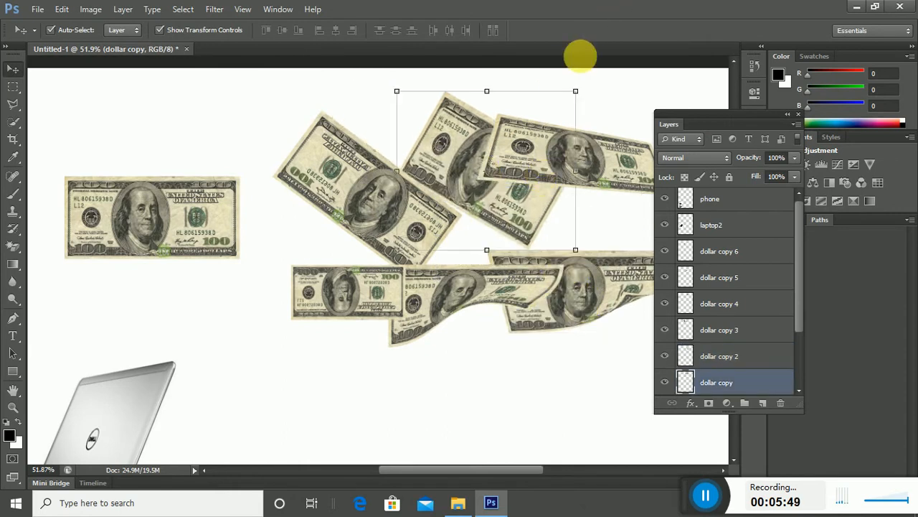
pyautogui.click(575, 92)
pyautogui.click(637, 31)
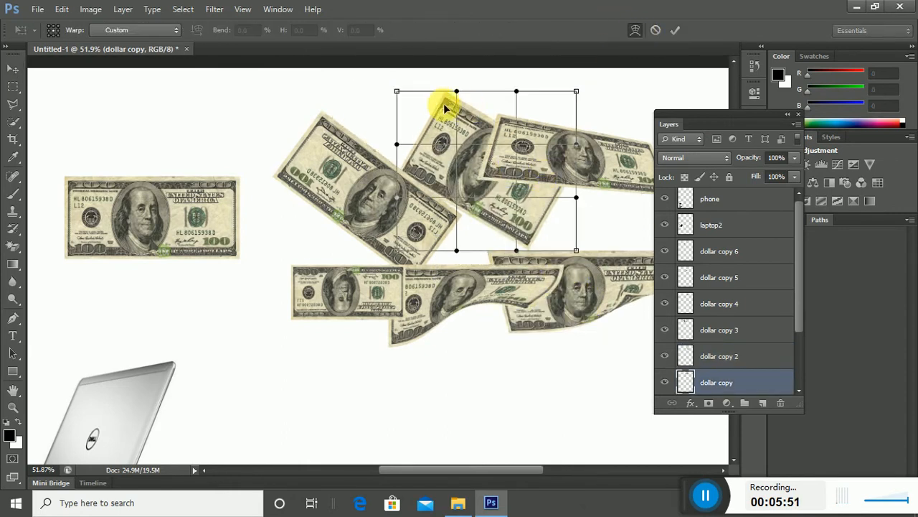
pyautogui.moveTo(448, 95); pyautogui.dragTo(500, 156)
pyautogui.click(676, 30)
pyautogui.hotkey('ctrl', 't')
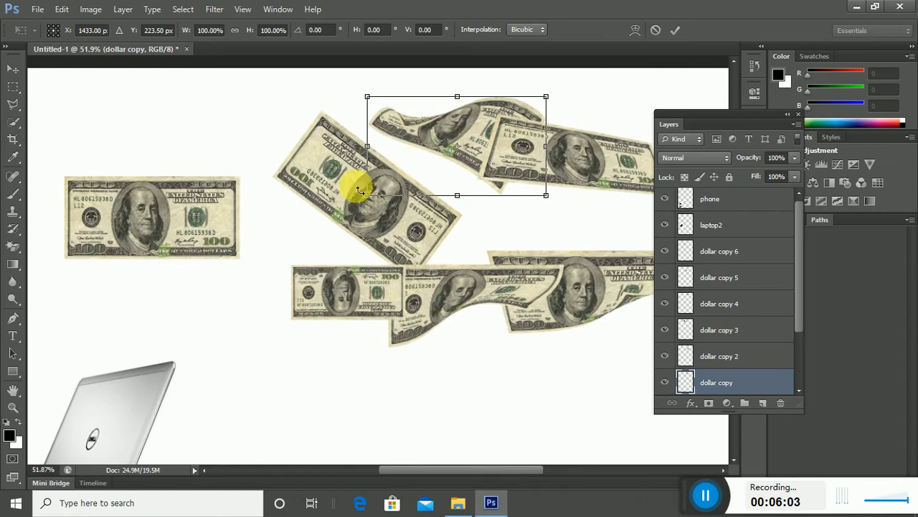
pyautogui.click(678, 31)
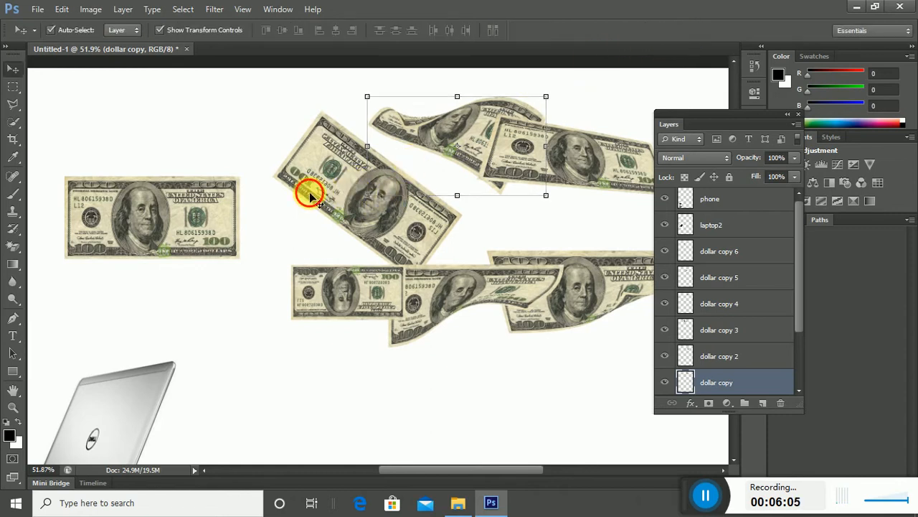
# Step: Move the rotated dollar copy 3 bill slightly right, closer to the wavy bill
pyautogui.click(321, 176)
pyautogui.moveTo(321, 176); pyautogui.dragTo(342, 176)
# Step: Duplicate the laptop, laptop2 and phone images, placing each copy to the right of its original
pyautogui.scroll(-5, 242, 251)
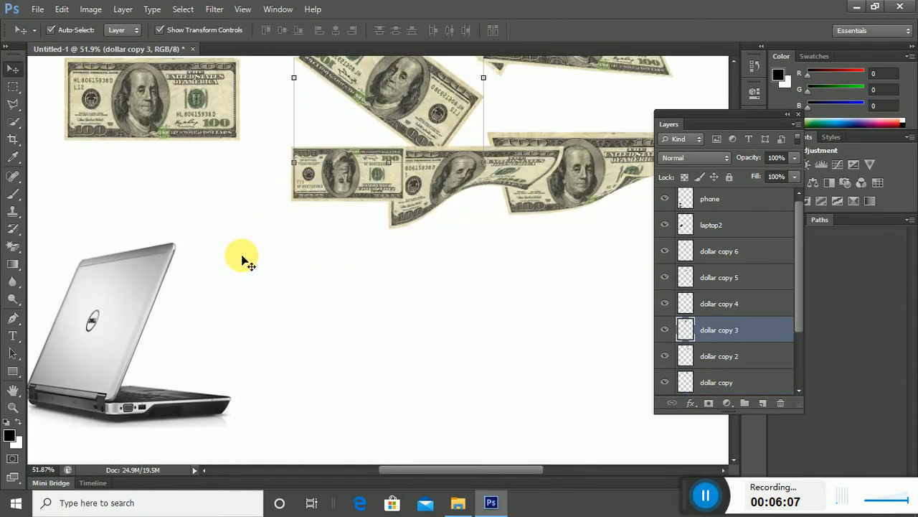
pyautogui.click(112, 245)
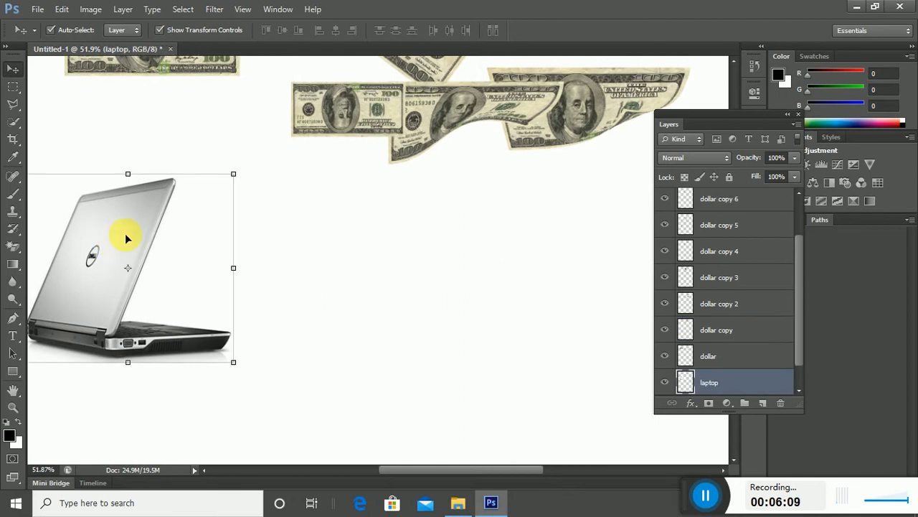
pyautogui.moveTo(125, 235); pyautogui.dragTo(440, 268)
pyautogui.scroll(-4, 439, 265)
pyautogui.moveTo(194, 399); pyautogui.dragTo(594, 369)
pyautogui.scroll(-9, 594, 370)
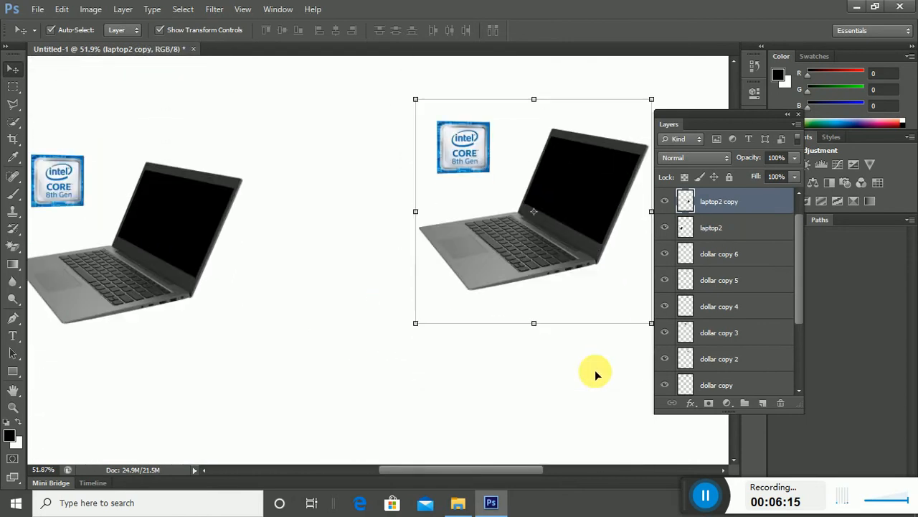
pyautogui.scroll(-2, 595, 369)
pyautogui.moveTo(76, 381); pyautogui.dragTo(501, 363)
# Step: Select the lid of the laptop copy with a Polygonal Lasso outline
pyautogui.scroll(8, 388, 307)
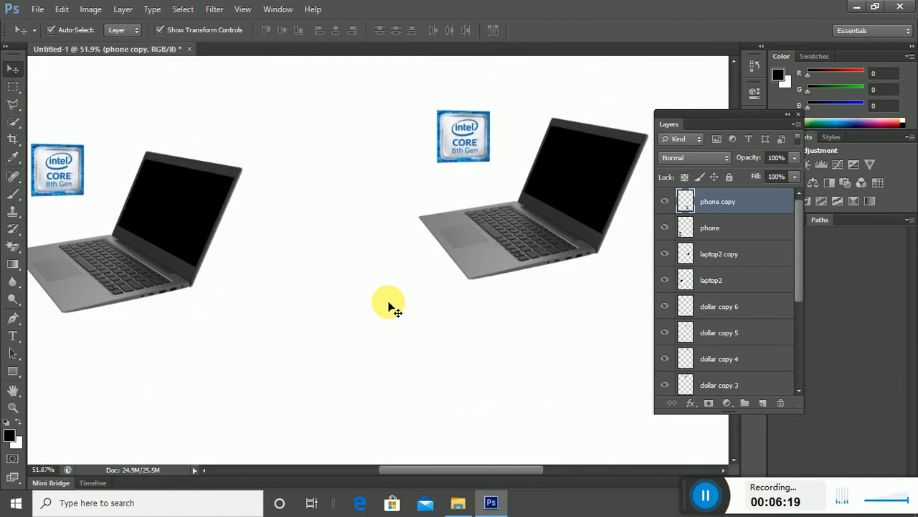
pyautogui.scroll(5, 388, 307)
pyautogui.click(489, 287)
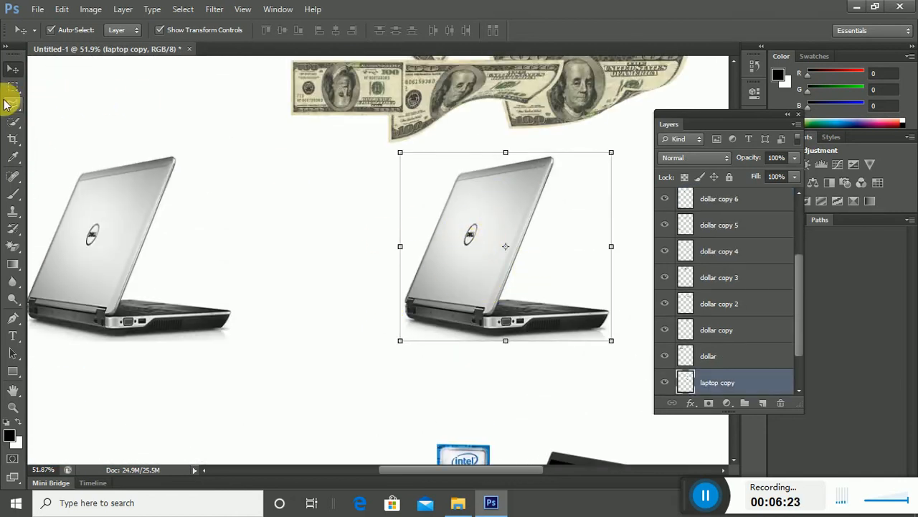
pyautogui.moveTo(10, 107)
pyautogui.mouseDown()
pyautogui.moveTo(86, 104)
pyautogui.moveTo(77, 110)
pyautogui.mouseUp()
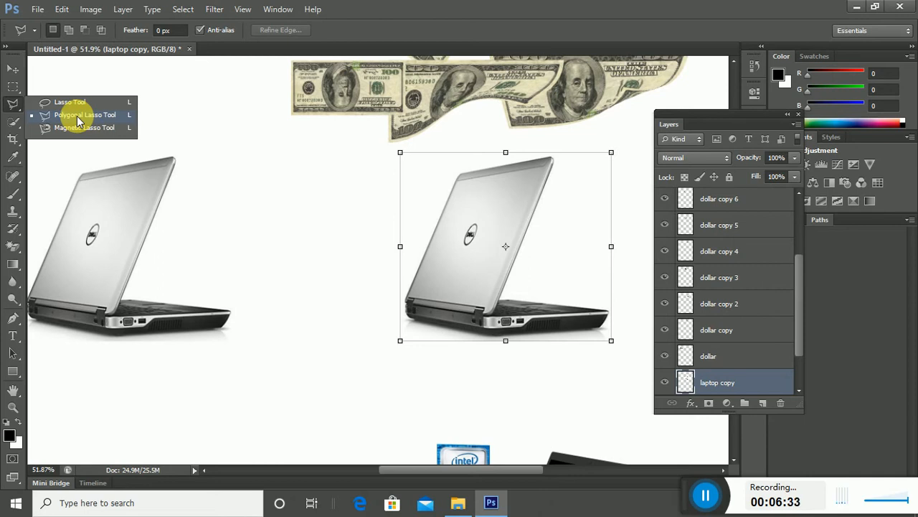
pyautogui.click(76, 115)
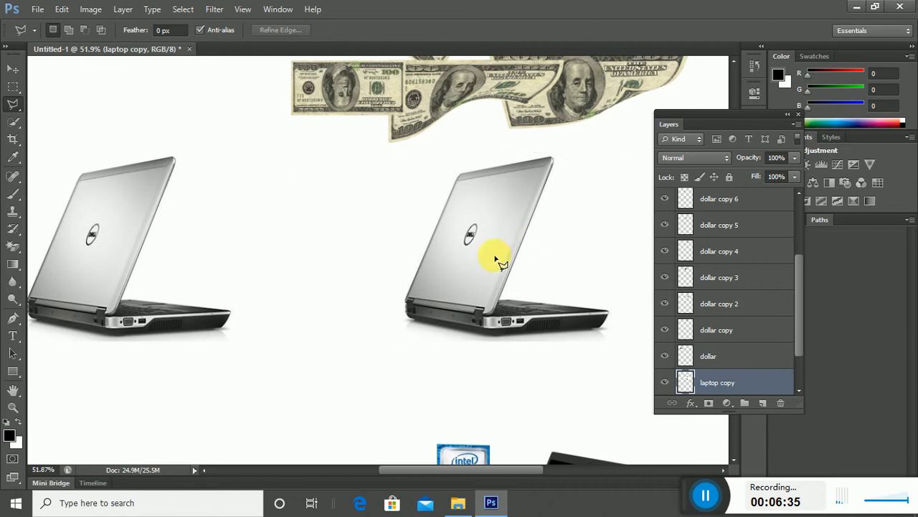
pyautogui.click(455, 172)
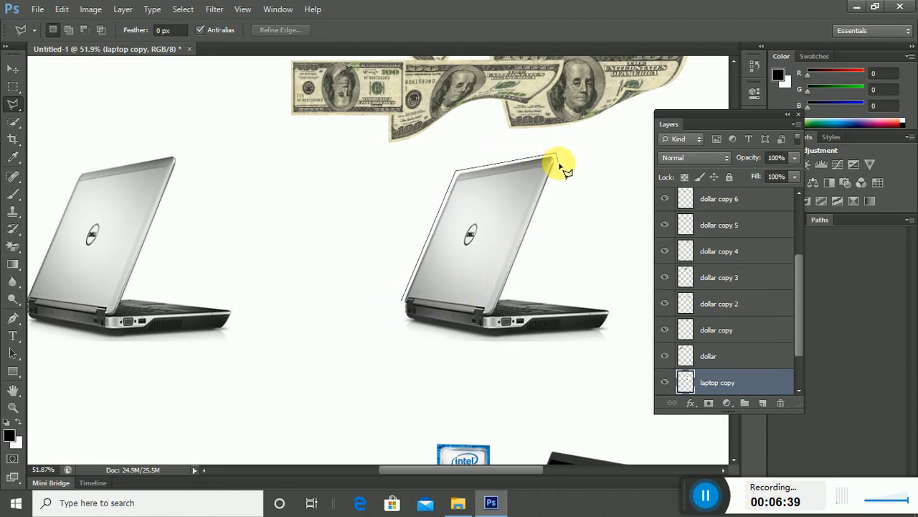
pyautogui.click(557, 154)
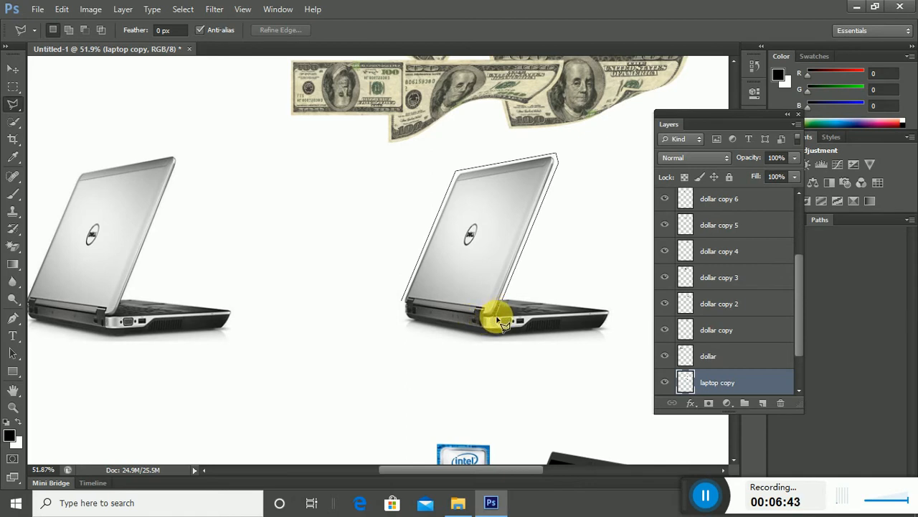
pyautogui.click(407, 305)
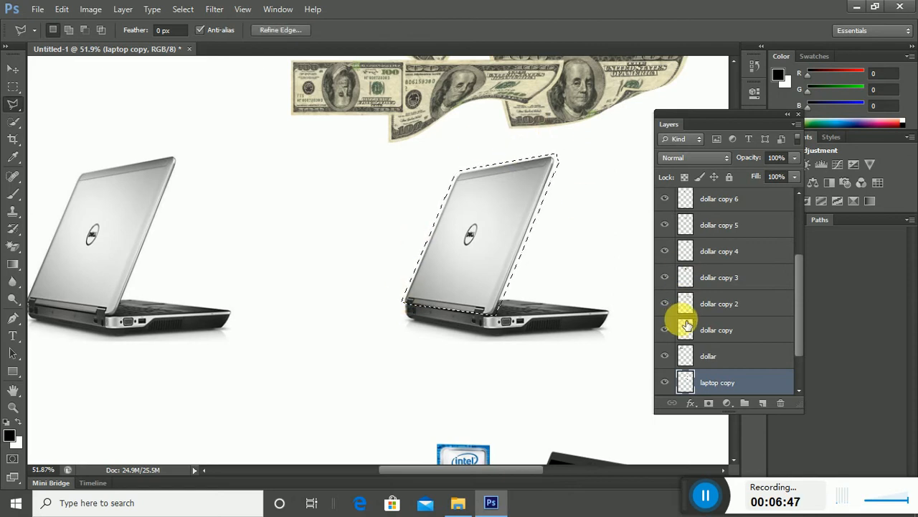
# Step: Cut the selected lid onto its own layer and move it back above the laptop copy's base
pyautogui.hotkey('ctrl', 'x')
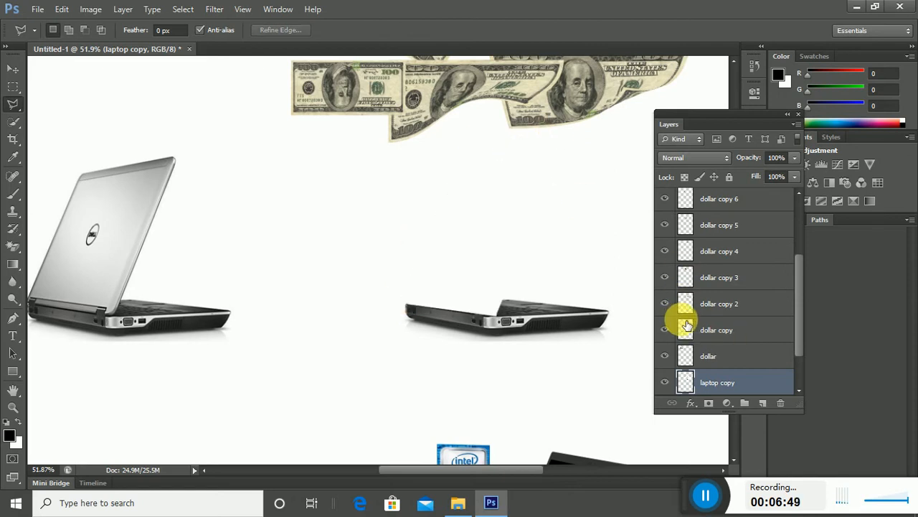
pyautogui.hotkey('ctrl', 'v')
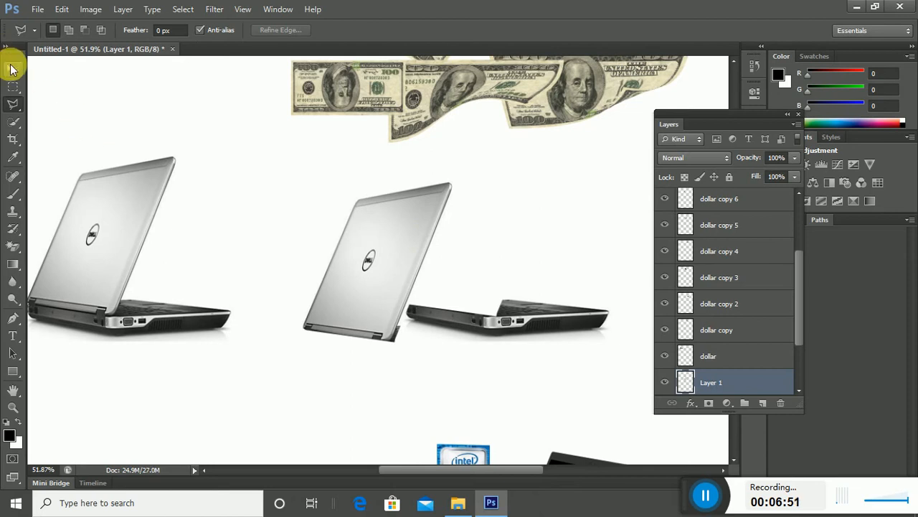
pyautogui.click(13, 69)
pyautogui.moveTo(416, 256); pyautogui.dragTo(513, 209)
# Step: Skew the upper corners of the cut-out lid downward to shorten it to about 66% height, and apply the transform
pyautogui.click(567, 146)
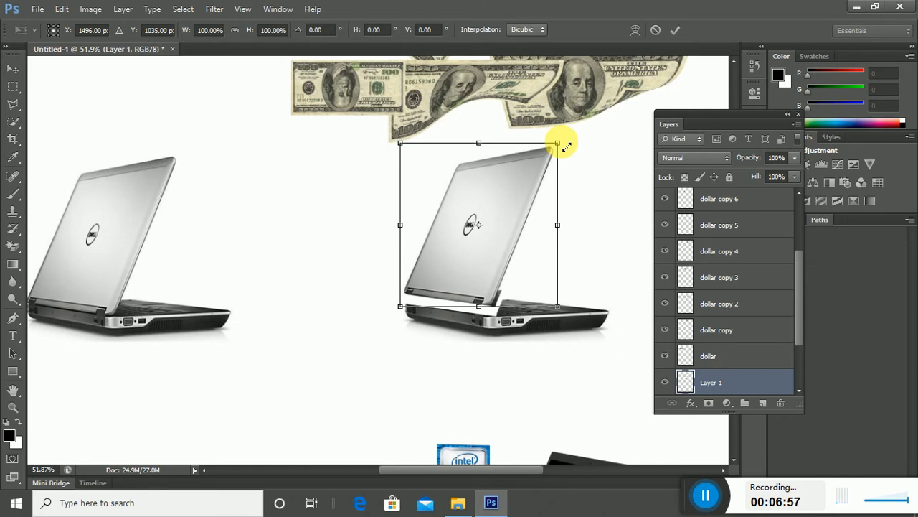
pyautogui.rightClick(566, 147)
pyautogui.click(610, 230)
pyautogui.moveTo(559, 148); pyautogui.dragTo(584, 180)
pyautogui.moveTo(401, 143); pyautogui.dragTo(404, 172)
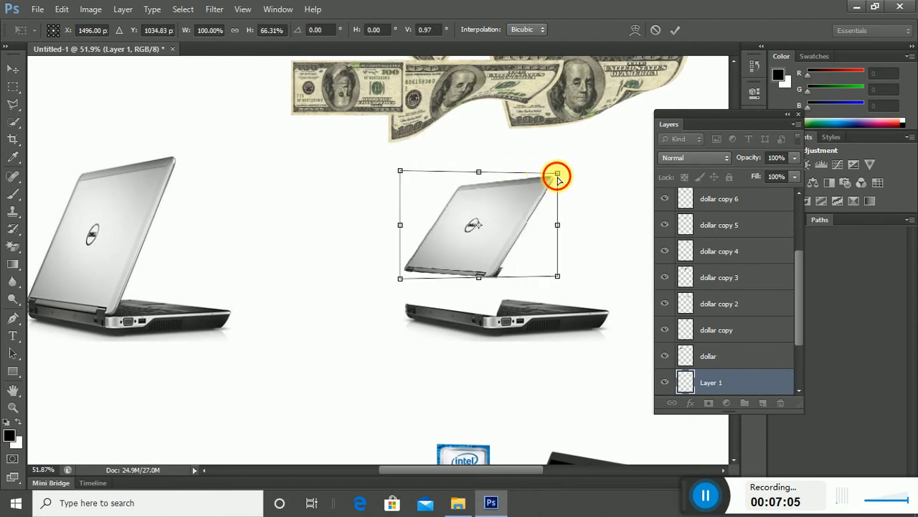
pyautogui.moveTo(558, 178)
pyautogui.mouseDown()
pyautogui.moveTo(567, 179)
pyautogui.moveTo(559, 176)
pyautogui.mouseUp()
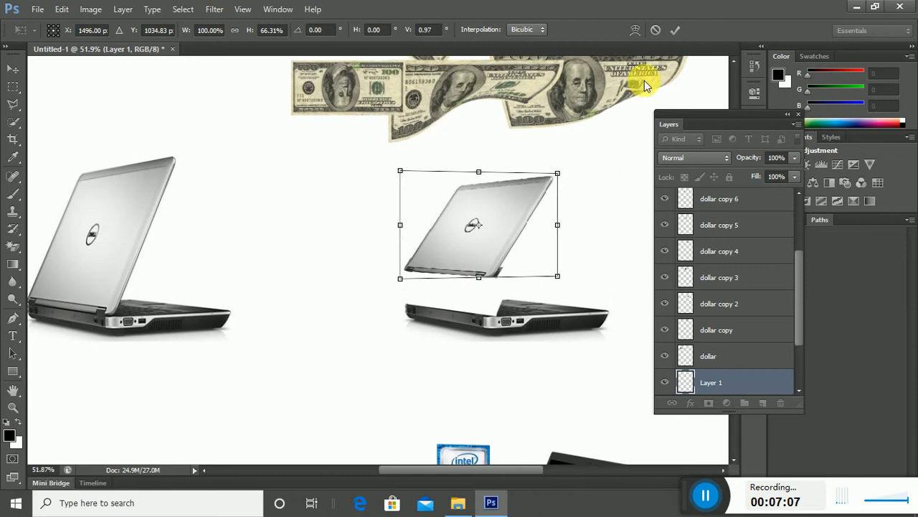
pyautogui.click(672, 29)
# Step: Distort the lid by pulling its upper edge down and to the right and its lower edge down toward the laptop base
pyautogui.rightClick(558, 173)
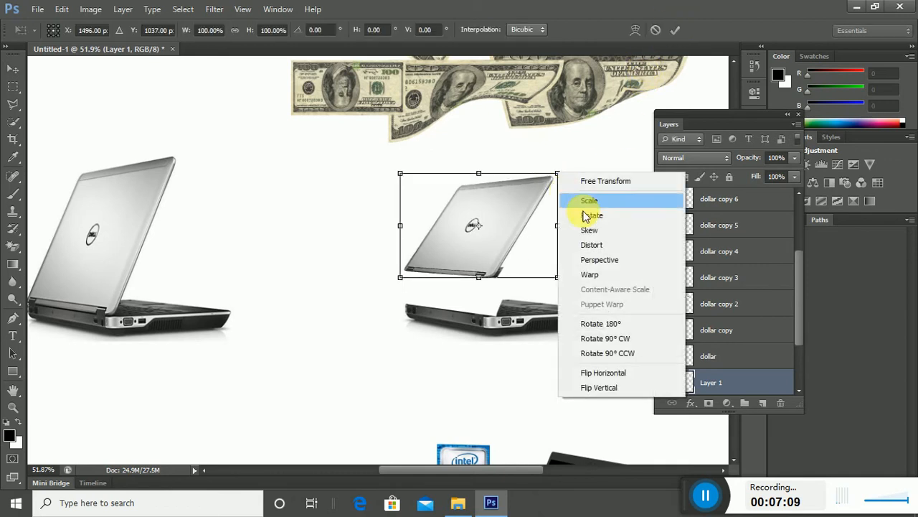
pyautogui.click(607, 241)
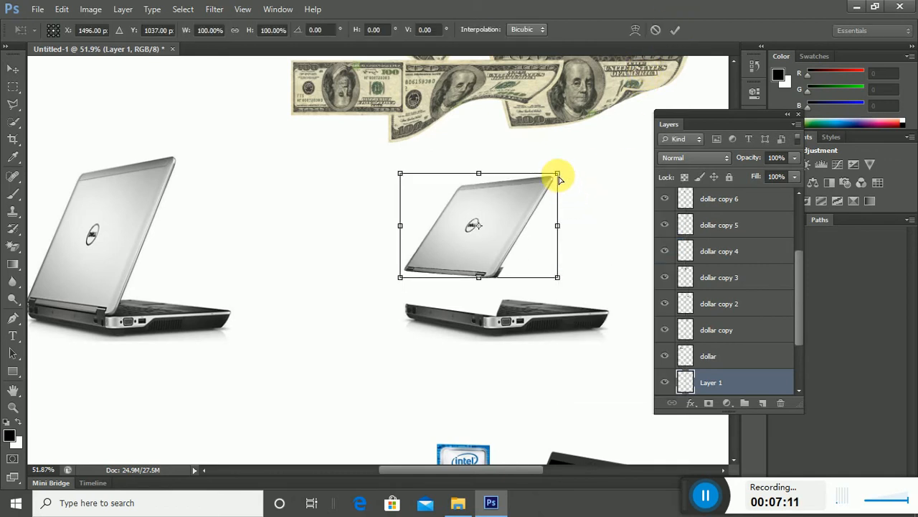
pyautogui.moveTo(559, 178); pyautogui.dragTo(619, 237)
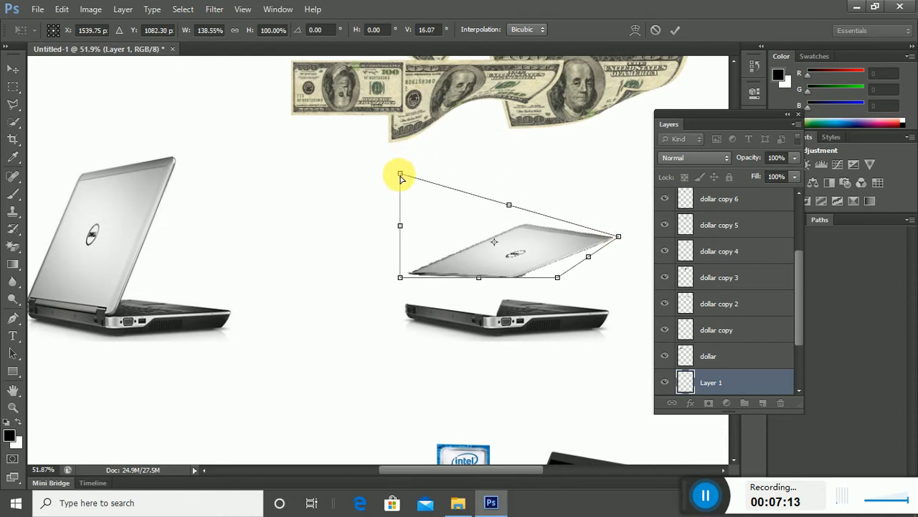
pyautogui.moveTo(401, 175); pyautogui.dragTo(422, 238)
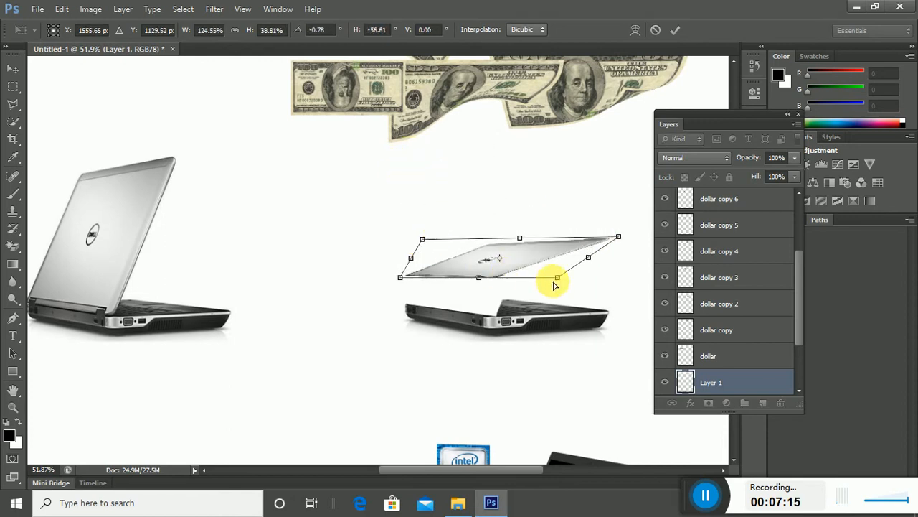
pyautogui.moveTo(559, 279); pyautogui.dragTo(608, 304)
pyautogui.moveTo(402, 284); pyautogui.dragTo(400, 297)
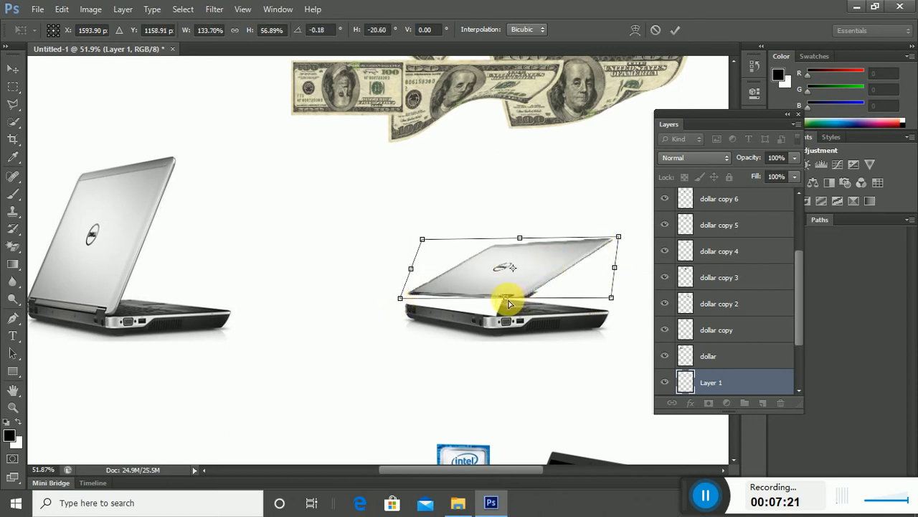
# Step: Set the distorted lid onto the laptop base and fit its lower corners to the hinge edge
pyautogui.moveTo(507, 300); pyautogui.dragTo(492, 317)
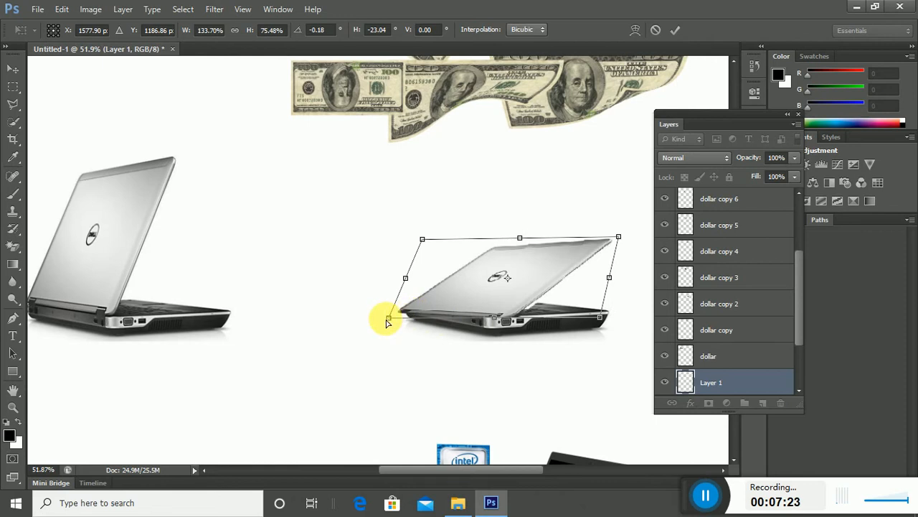
pyautogui.moveTo(387, 319); pyautogui.dragTo(396, 311)
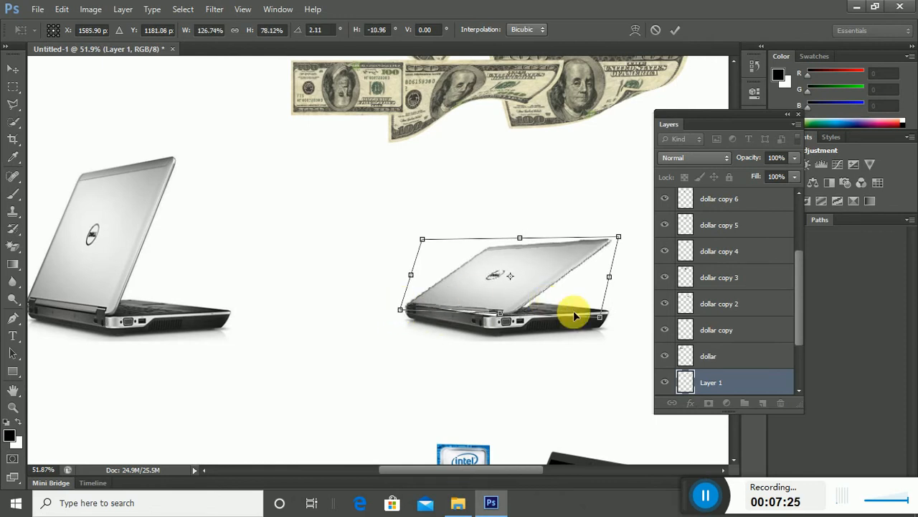
pyautogui.moveTo(598, 318); pyautogui.dragTo(575, 322)
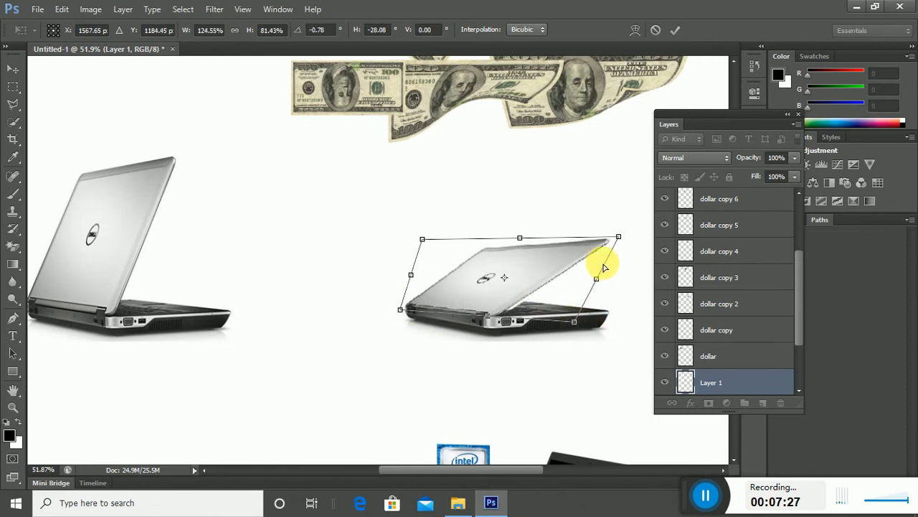
# Step: Fold the lid nearly flat over the base by distorting its upper corners outward and down and adjusting its hinge corner
pyautogui.moveTo(619, 237); pyautogui.dragTo(606, 310)
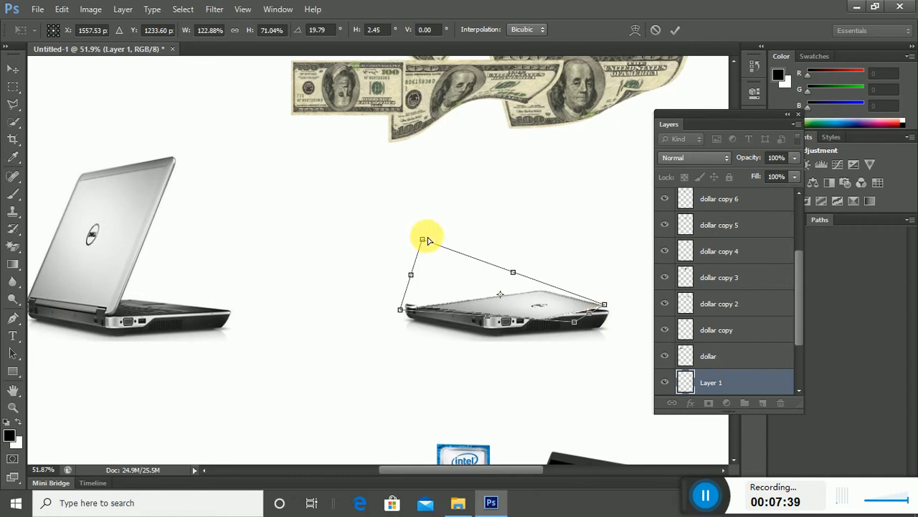
pyautogui.moveTo(423, 241); pyautogui.dragTo(389, 239)
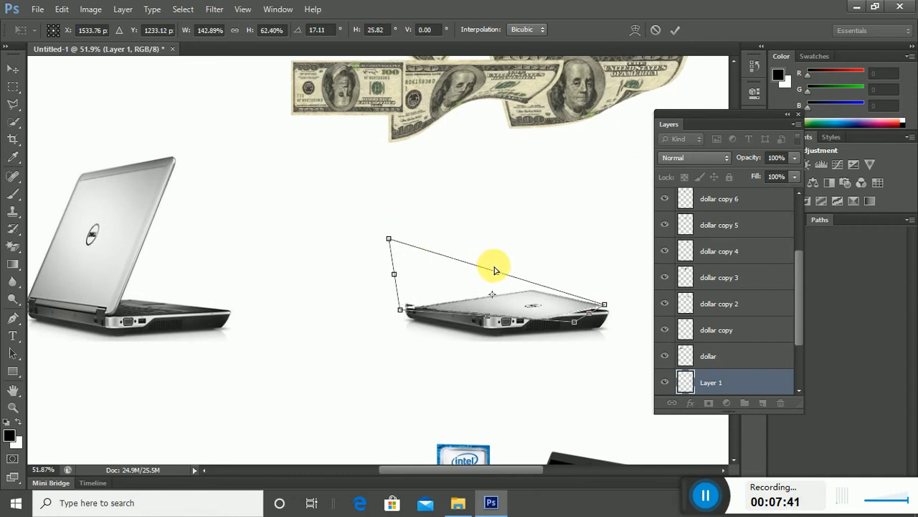
pyautogui.moveTo(496, 273); pyautogui.dragTo(480, 248)
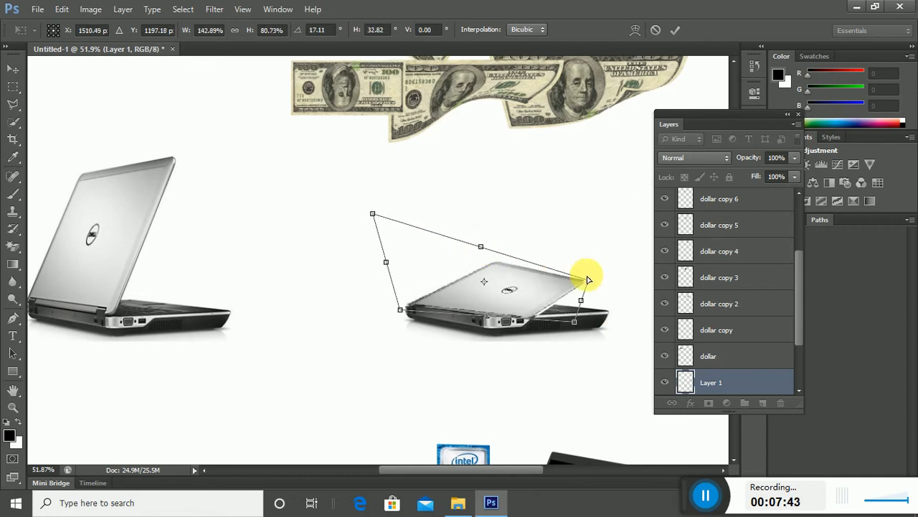
pyautogui.moveTo(596, 285); pyautogui.dragTo(642, 311)
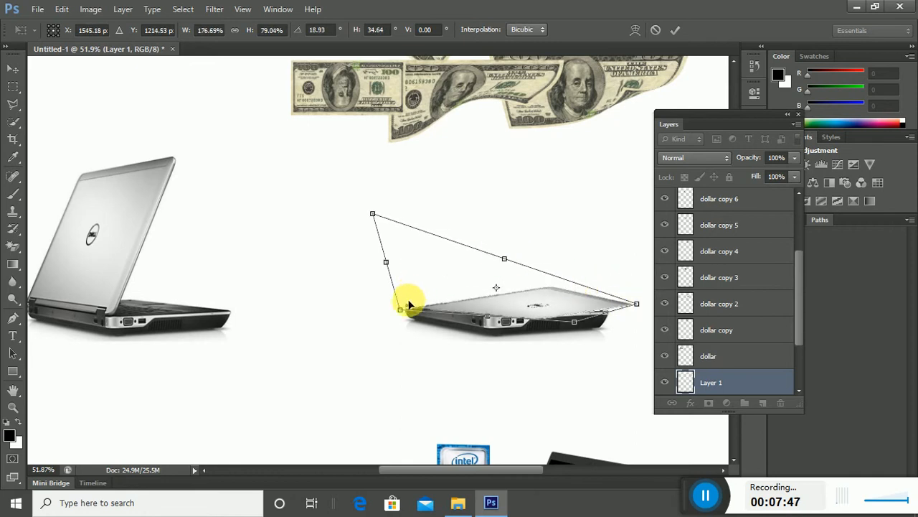
pyautogui.moveTo(400, 310); pyautogui.dragTo(392, 310)
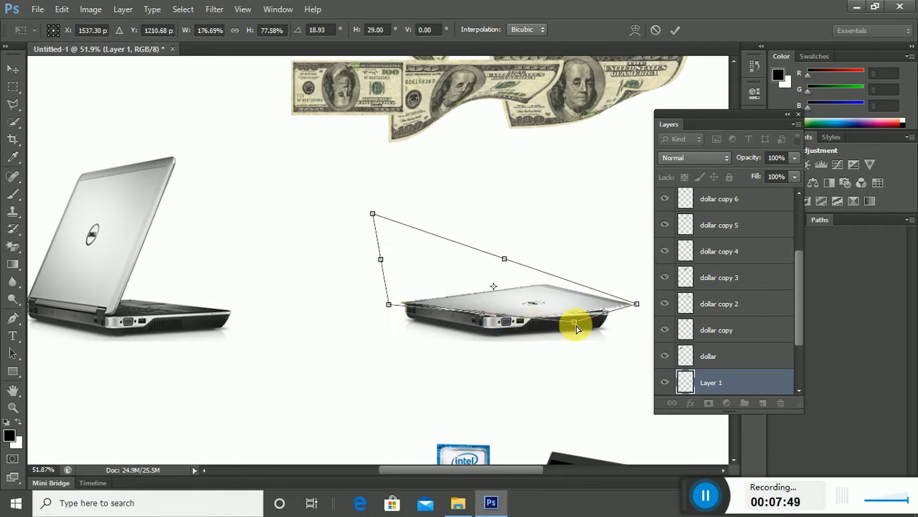
# Step: Reshape the distorted lid so its outer corners line up with the hinge and the right end of the laptop base
pyautogui.moveTo(568, 330); pyautogui.dragTo(531, 321)
pyautogui.moveTo(354, 195); pyautogui.dragTo(416, 211)
pyautogui.moveTo(557, 278); pyautogui.dragTo(559, 286)
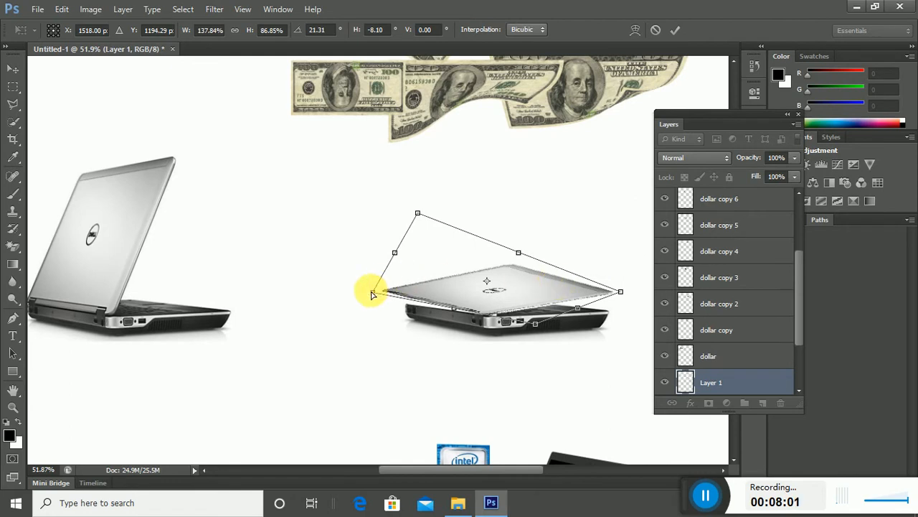
pyautogui.moveTo(373, 294); pyautogui.dragTo(401, 300)
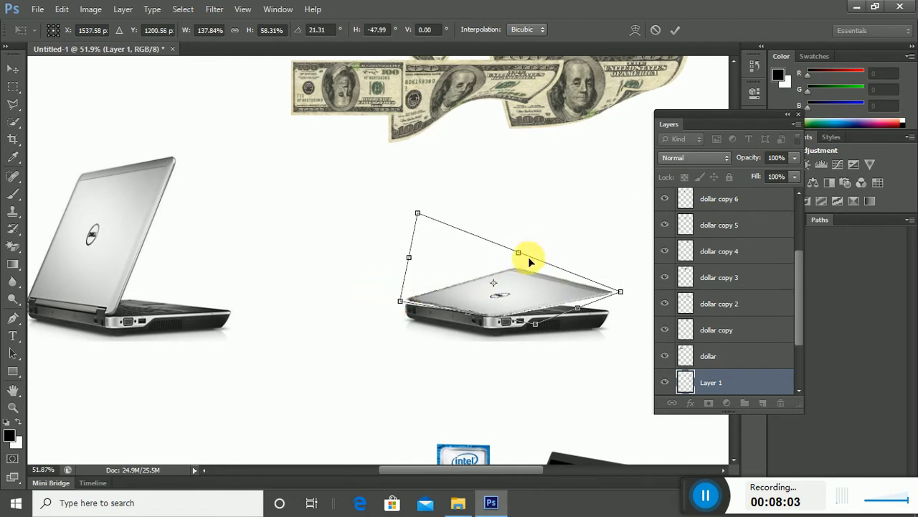
pyautogui.moveTo(623, 295); pyautogui.dragTo(615, 319)
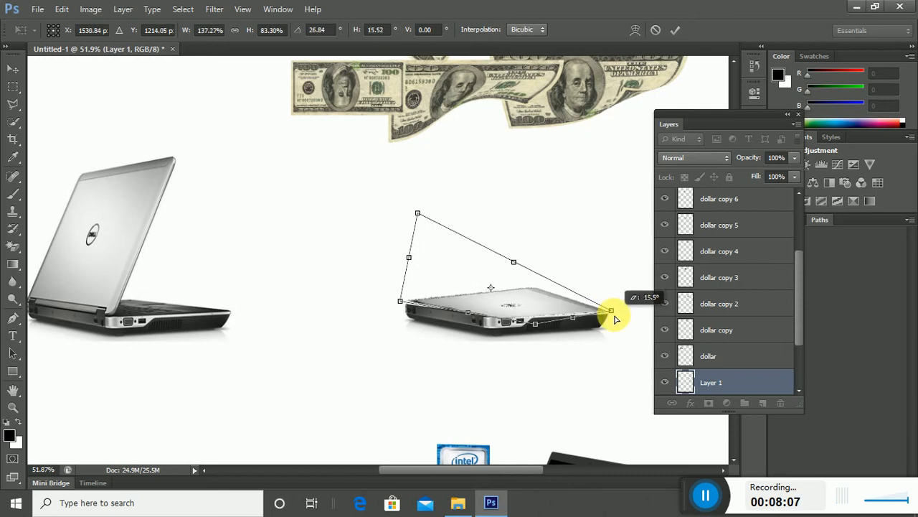
# Step: Fit the lid's rear edge and hinge corner closely to the base so the laptop looks closed, and apply the distortion
pyautogui.moveTo(412, 221); pyautogui.dragTo(360, 244)
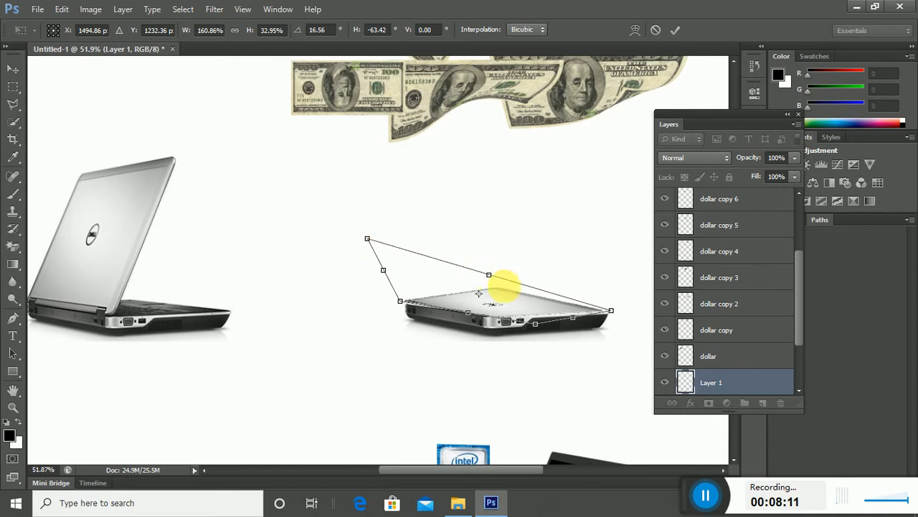
pyautogui.moveTo(528, 305); pyautogui.dragTo(524, 301)
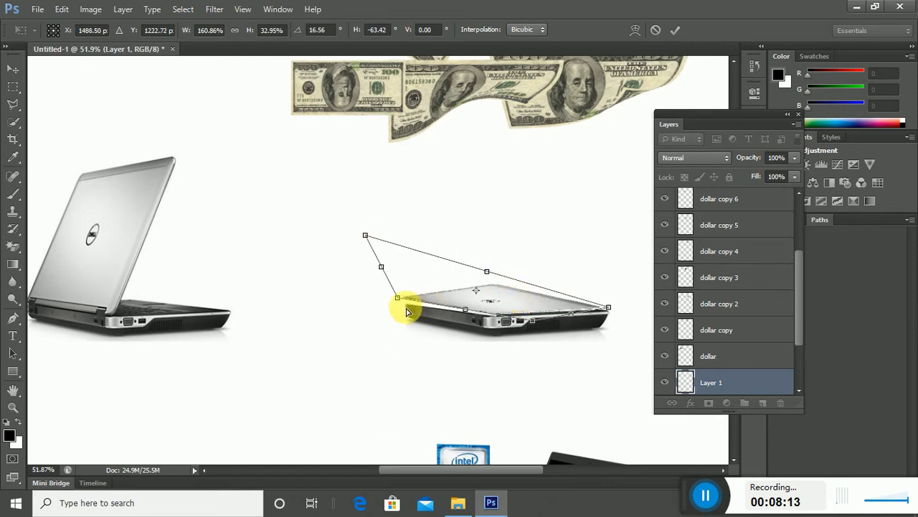
pyautogui.moveTo(400, 300); pyautogui.dragTo(407, 309)
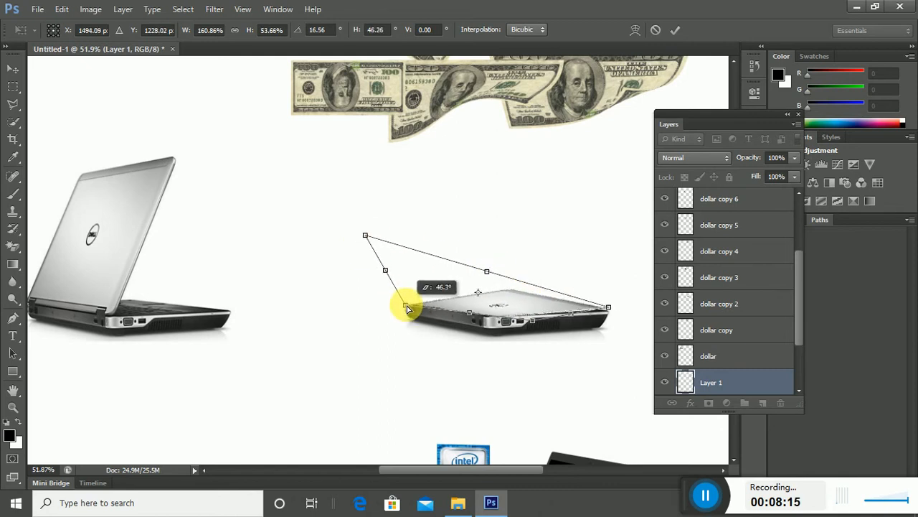
pyautogui.click(676, 30)
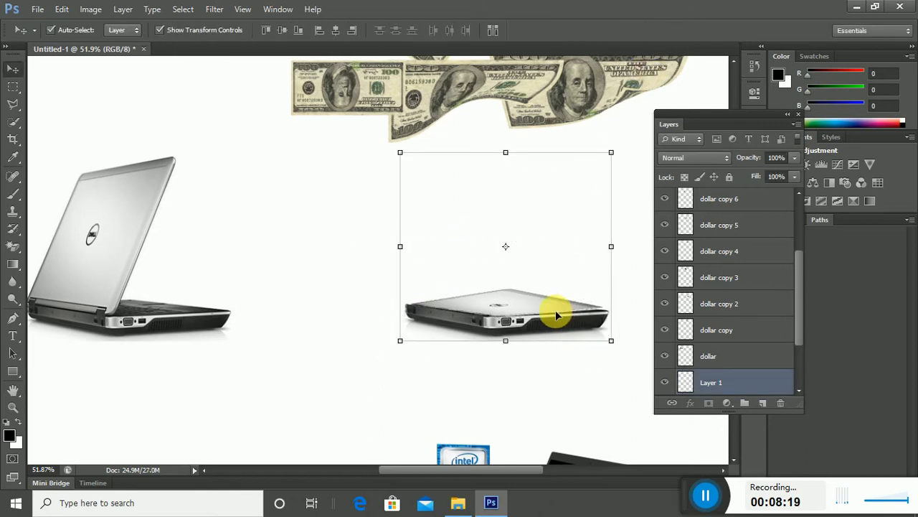
# Step: Move the lid and base of the closed laptop together slightly up and to the left
pyautogui.moveTo(558, 312); pyautogui.dragTo(552, 300)
pyautogui.click(454, 392)
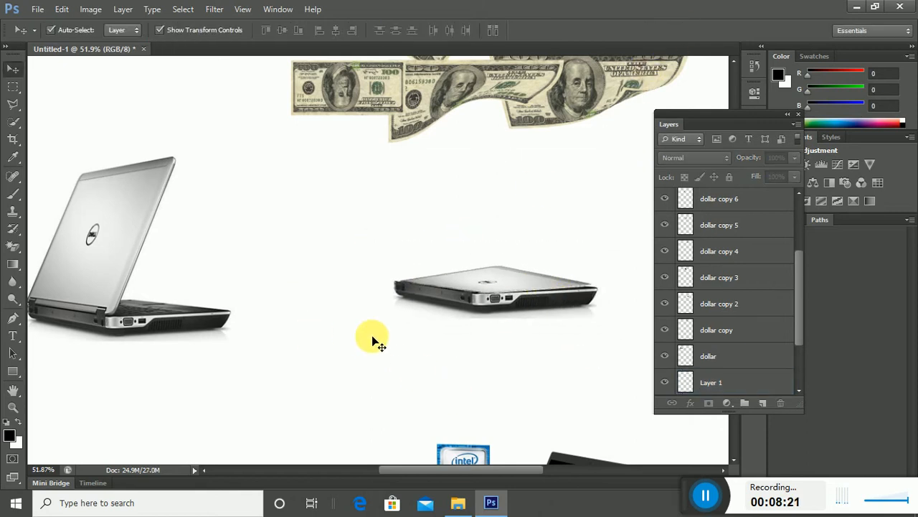
pyautogui.click(128, 237)
pyautogui.click(527, 287)
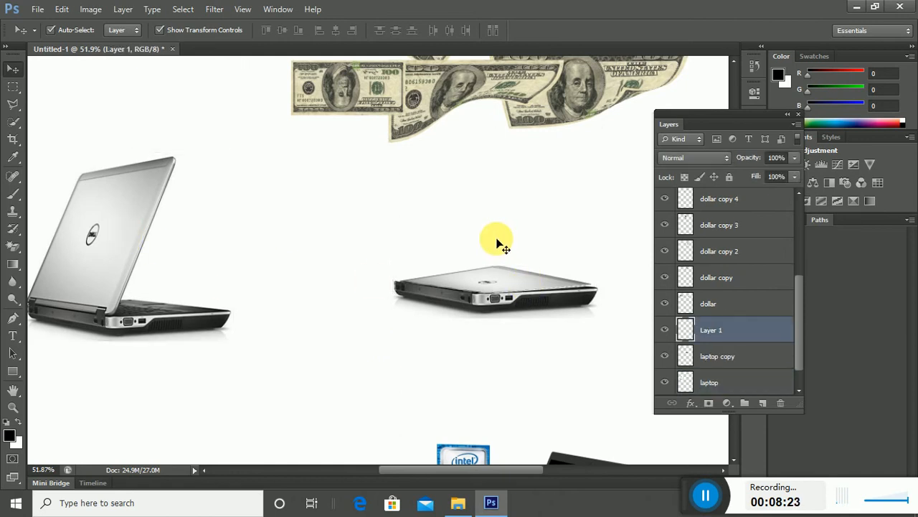
pyautogui.click(496, 240)
pyautogui.click(515, 275)
pyautogui.click(523, 234)
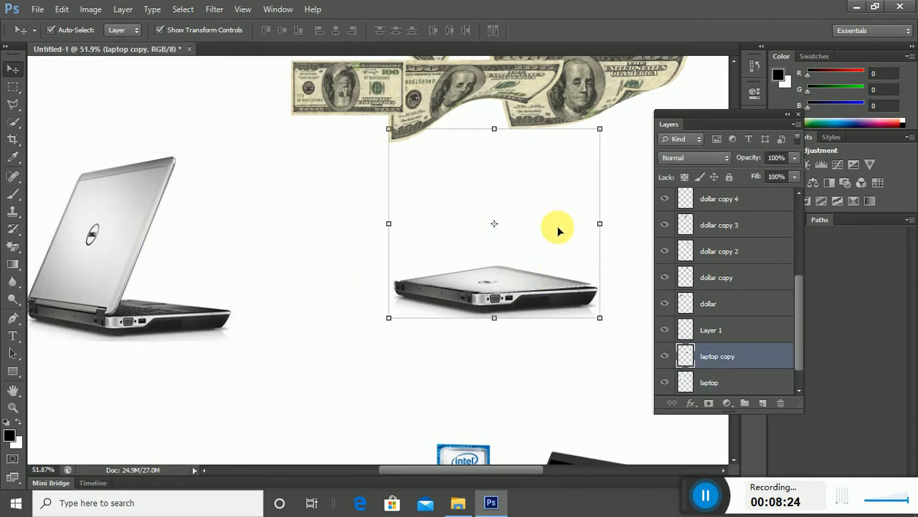
# Step: Merge the lid layer with the laptop copy layer and move the closed laptop slightly to the right
pyautogui.click(328, 296)
pyautogui.moveTo(356, 252); pyautogui.dragTo(621, 349)
pyautogui.moveTo(543, 355); pyautogui.dragTo(420, 250)
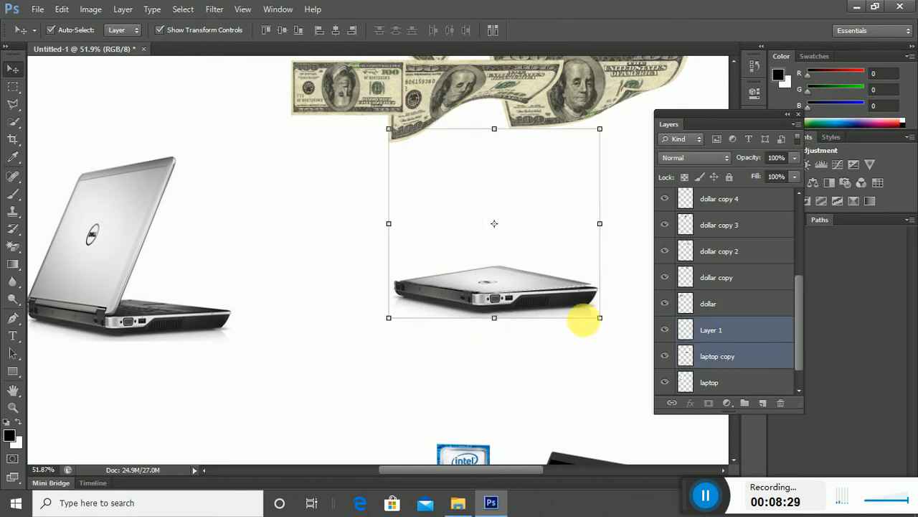
pyautogui.hotkey('ctrl', 'e')
pyautogui.moveTo(560, 310); pyautogui.dragTo(588, 308)
# Step: Cut the Intel Core badge of laptop2 copy onto its own layer using a rectangular selection
pyautogui.scroll(-2, 355, 318)
pyautogui.scroll(-6, 355, 318)
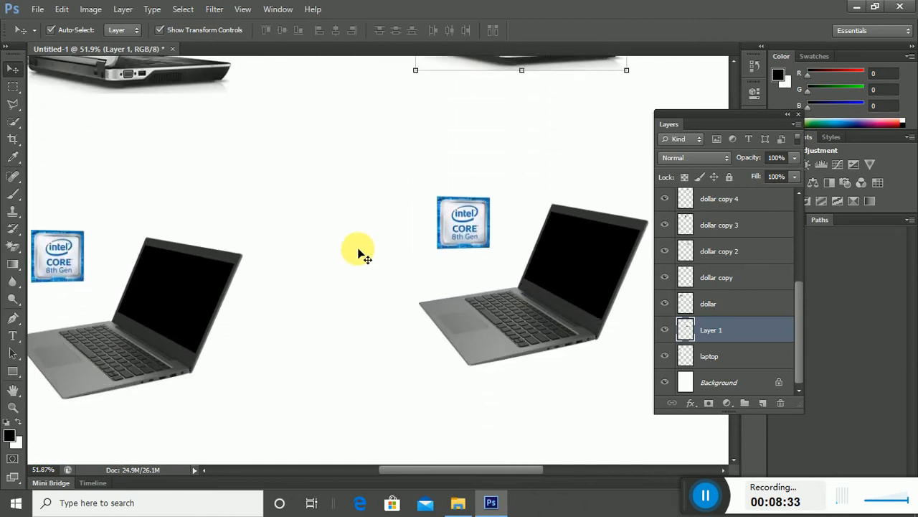
pyautogui.click(461, 228)
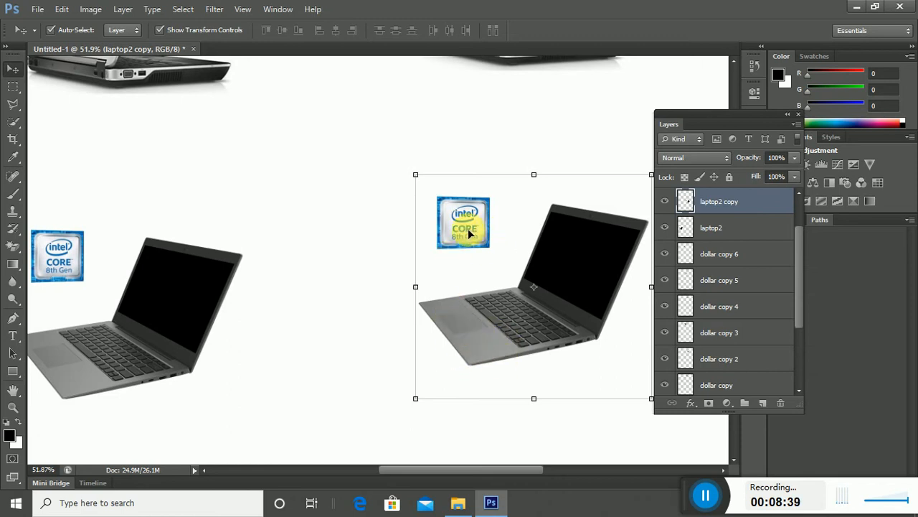
pyautogui.click(13, 86)
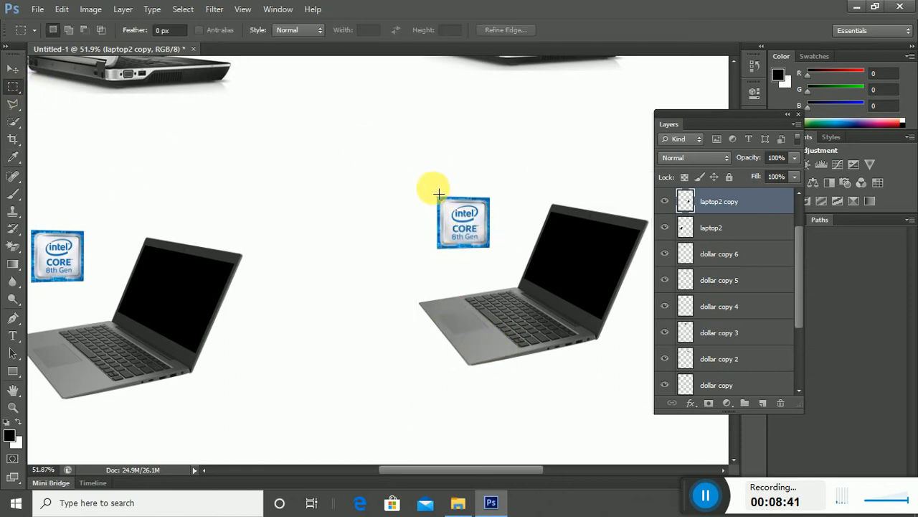
pyautogui.moveTo(434, 196); pyautogui.dragTo(499, 256)
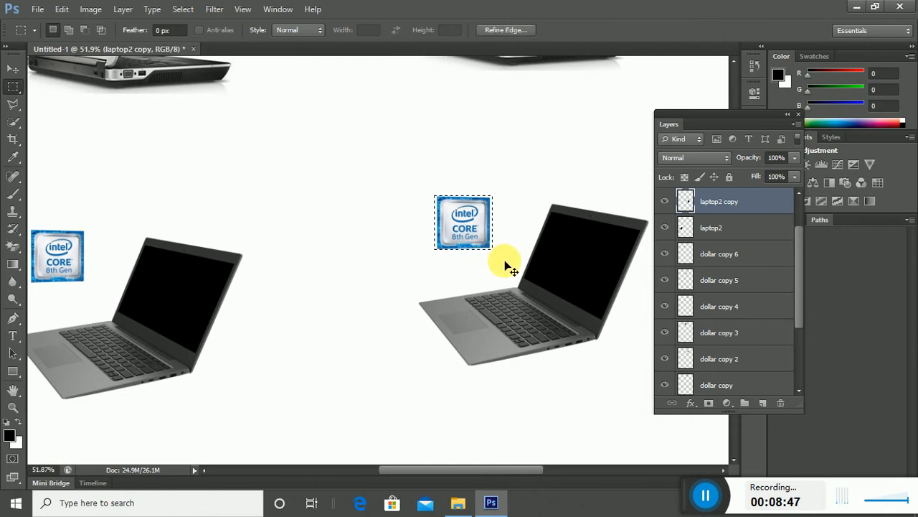
pyautogui.hotkey('ctrl', 'x')
pyautogui.hotkey('ctrl', 'v')
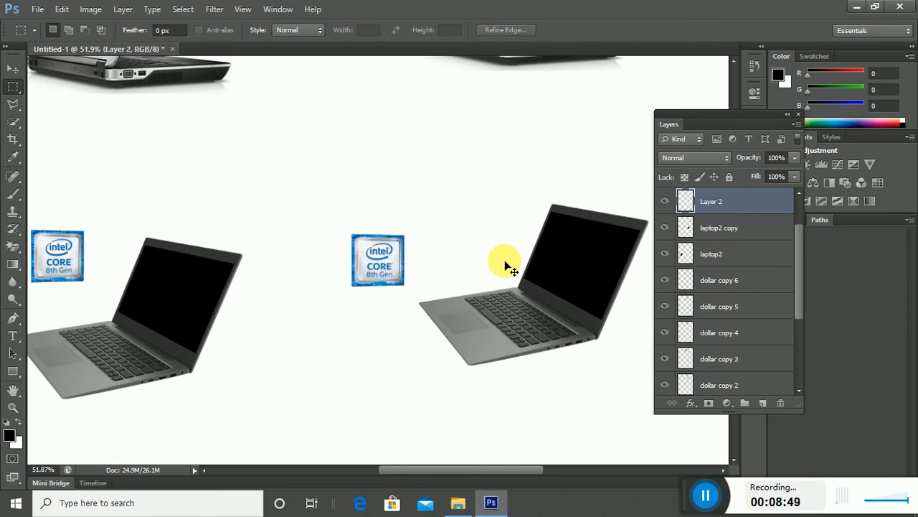
# Step: Place the Intel badge over the palm rest of the copied laptop and slant it with a Perspective transform, applying the result
pyautogui.click(13, 68)
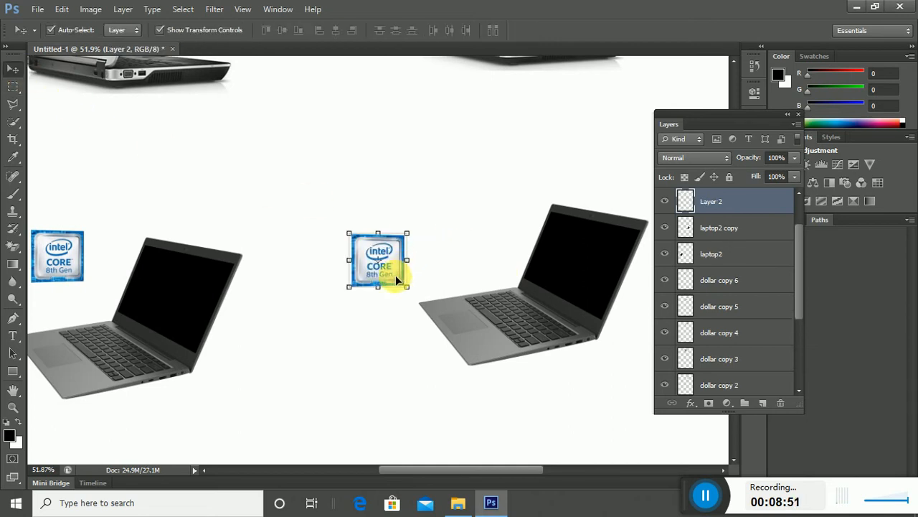
pyautogui.moveTo(397, 280); pyautogui.dragTo(503, 340)
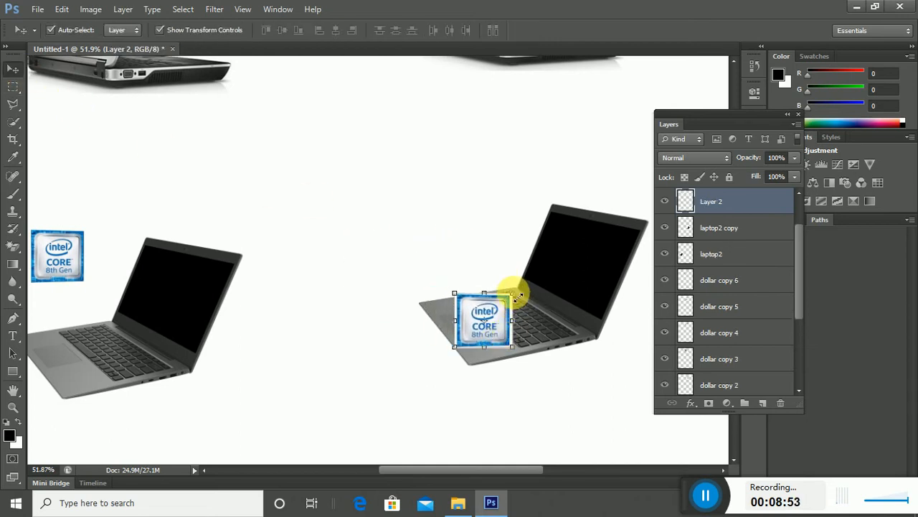
pyautogui.click(519, 295)
pyautogui.rightClick(513, 292)
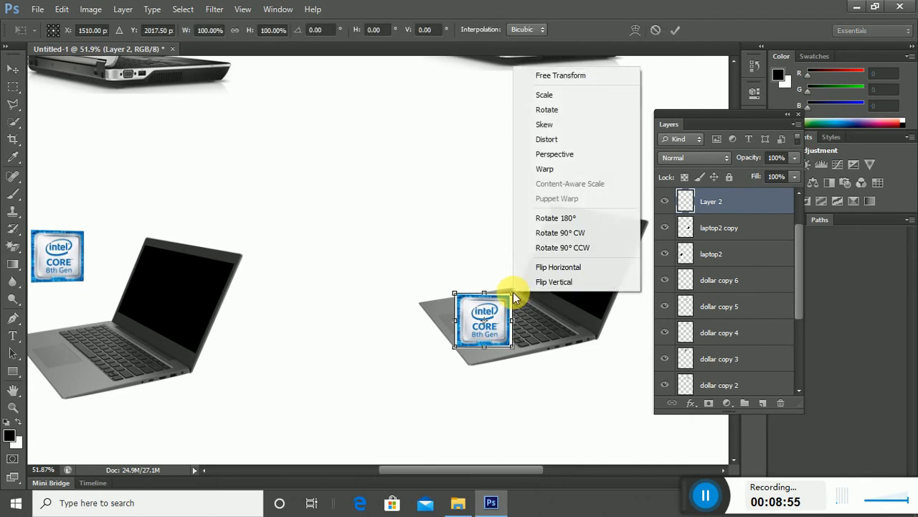
pyautogui.click(567, 154)
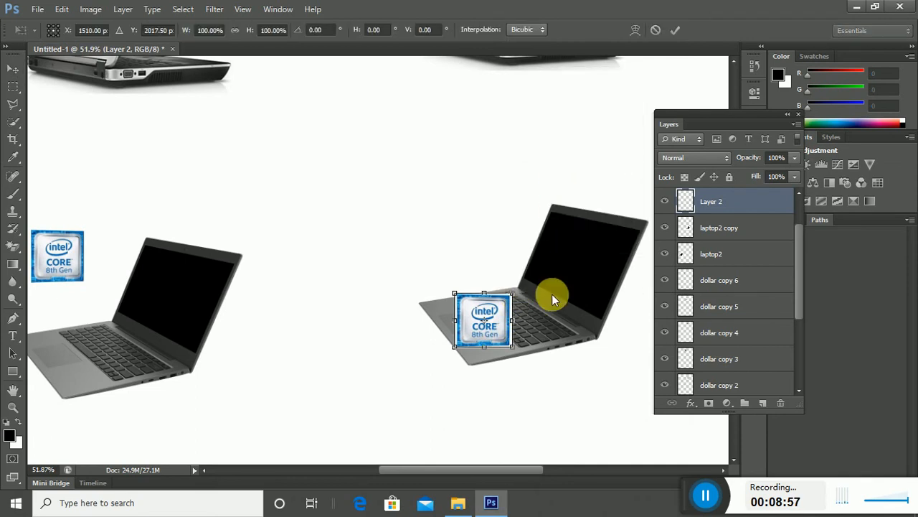
pyautogui.moveTo(512, 354)
pyautogui.mouseDown()
pyautogui.moveTo(495, 353)
pyautogui.moveTo(507, 347)
pyautogui.mouseUp()
pyautogui.moveTo(515, 298)
pyautogui.mouseDown()
pyautogui.moveTo(539, 312)
pyautogui.moveTo(498, 268)
pyautogui.moveTo(524, 284)
pyautogui.mouseUp()
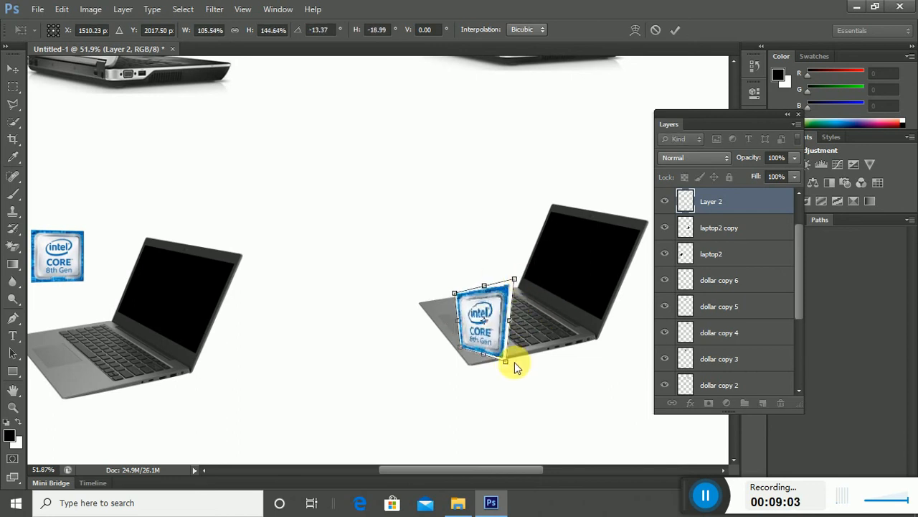
pyautogui.moveTo(503, 364)
pyautogui.mouseDown()
pyautogui.moveTo(486, 369)
pyautogui.moveTo(512, 362)
pyautogui.mouseUp()
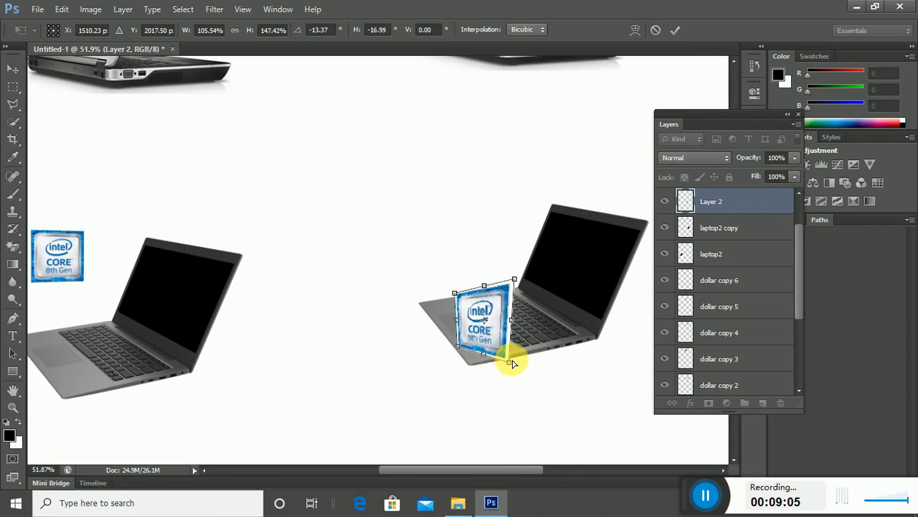
pyautogui.moveTo(515, 281)
pyautogui.mouseDown()
pyautogui.moveTo(531, 289)
pyautogui.moveTo(487, 268)
pyautogui.moveTo(513, 284)
pyautogui.mouseUp()
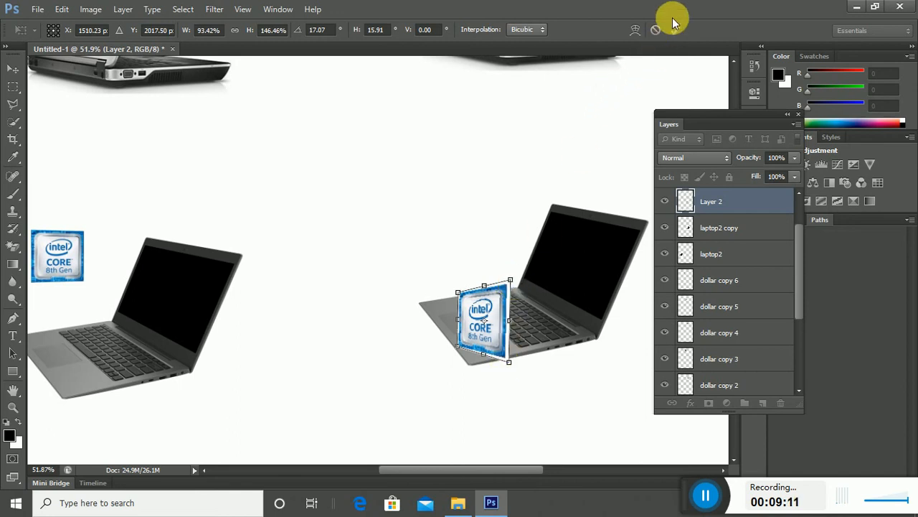
pyautogui.click(677, 28)
# Step: Distort the badge so it lies flat and much smaller on the palm rest near the laptop's front corner
pyautogui.rightClick(513, 281)
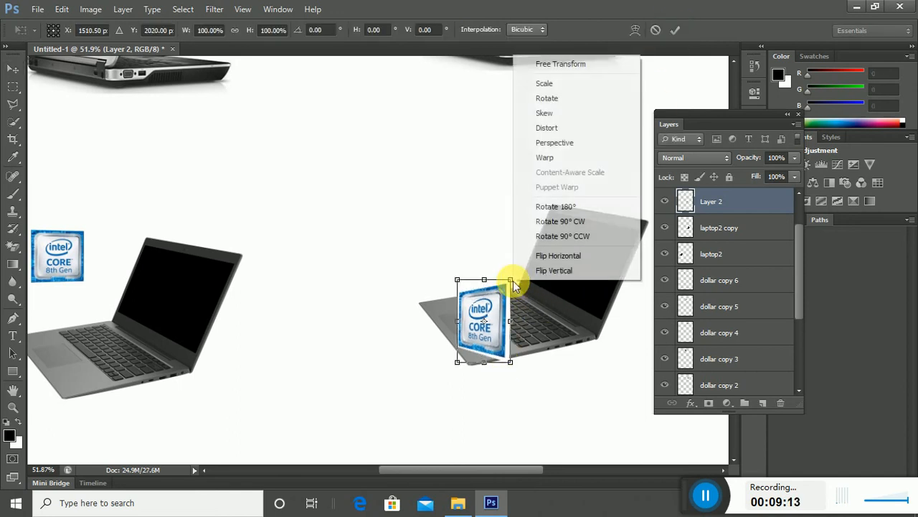
pyautogui.click(560, 131)
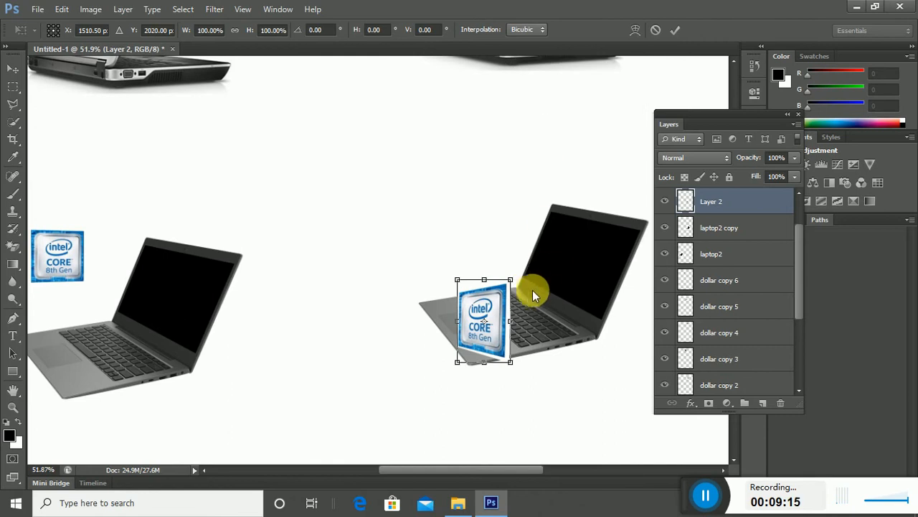
pyautogui.moveTo(511, 282); pyautogui.dragTo(564, 333)
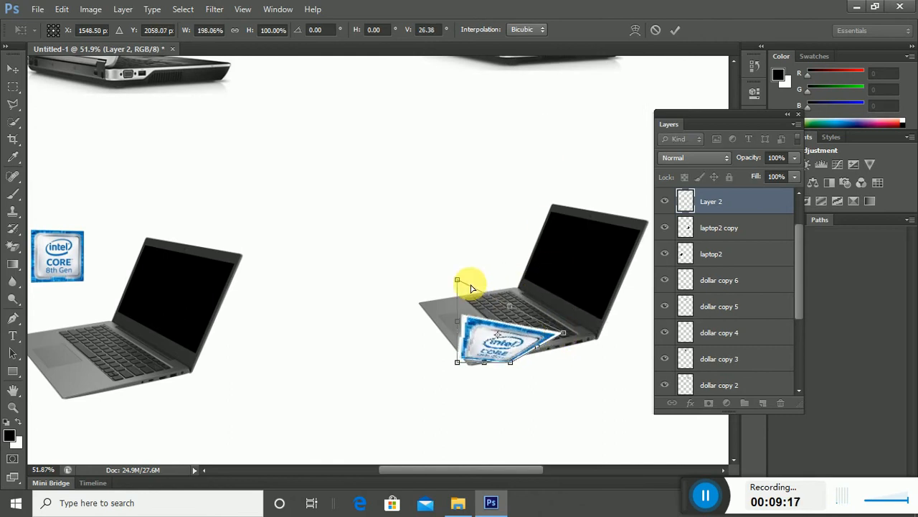
pyautogui.moveTo(460, 281); pyautogui.dragTo(534, 304)
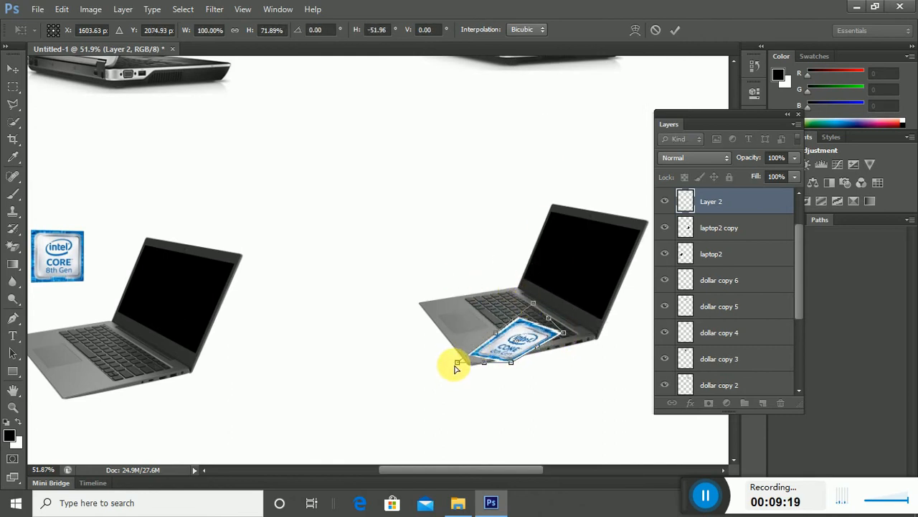
pyautogui.moveTo(454, 360); pyautogui.dragTo(500, 342)
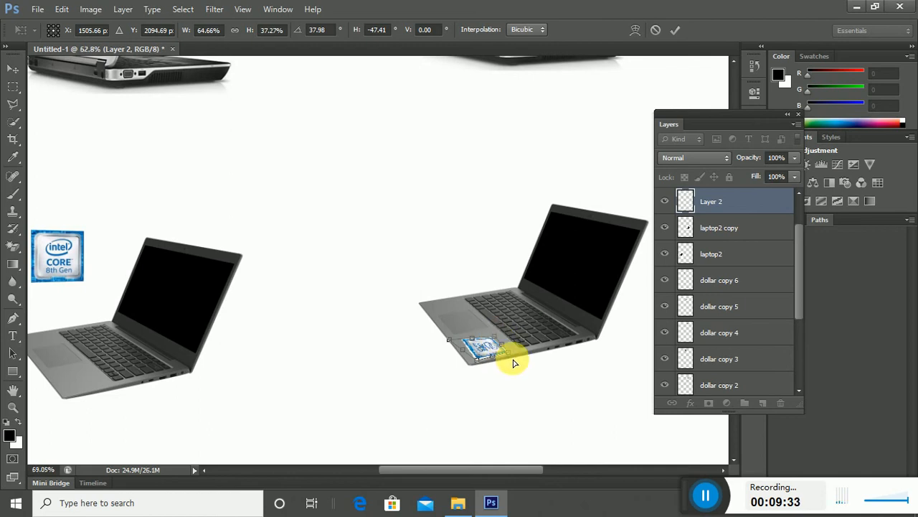
# Step: Refine the badge's four corners to match the palm rest's perspective beside the touchpad, and apply the distortion
pyautogui.scroll(14, 513, 362)
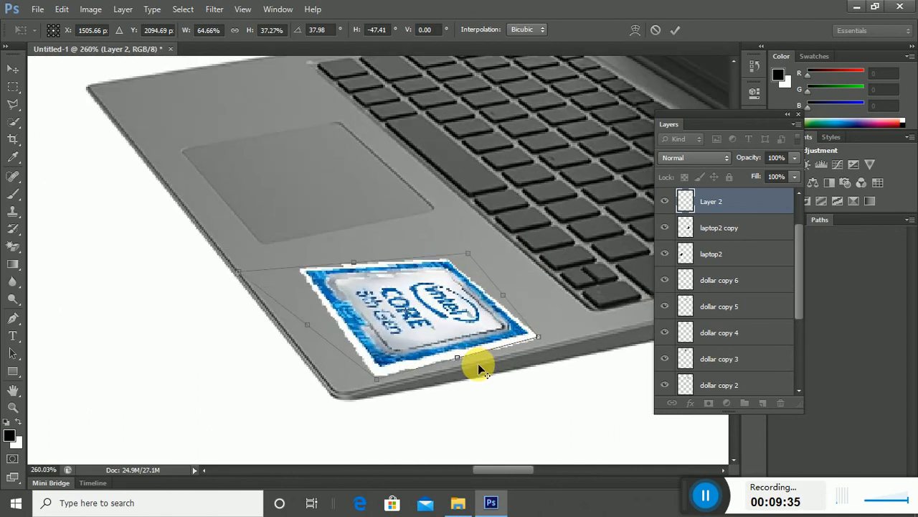
pyautogui.moveTo(237, 272); pyautogui.dragTo(302, 326)
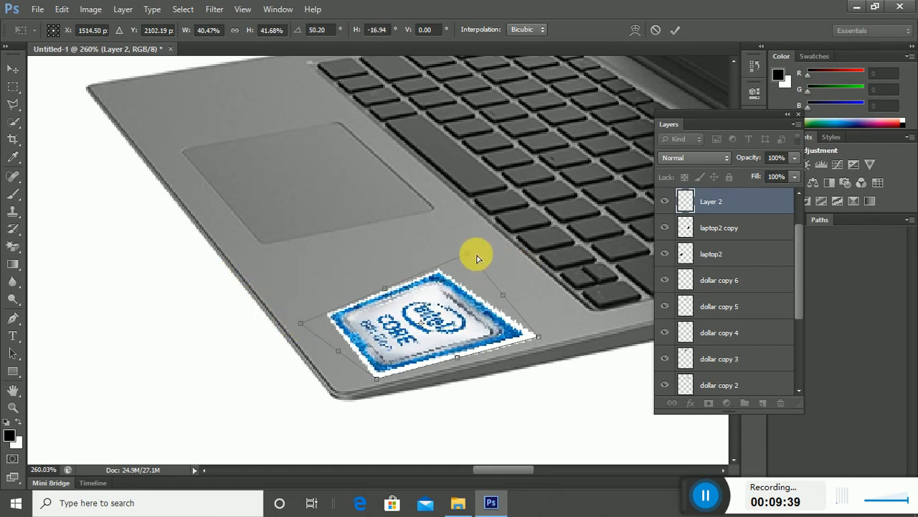
pyautogui.moveTo(469, 253); pyautogui.dragTo(455, 276)
pyautogui.moveTo(379, 383); pyautogui.dragTo(395, 371)
pyautogui.moveTo(541, 340); pyautogui.dragTo(517, 340)
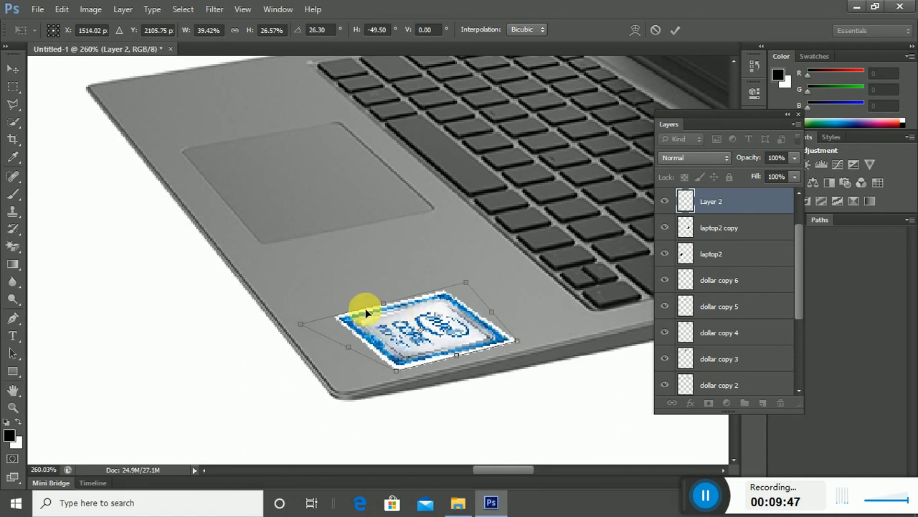
pyautogui.moveTo(304, 325); pyautogui.dragTo(307, 323)
pyautogui.click(675, 29)
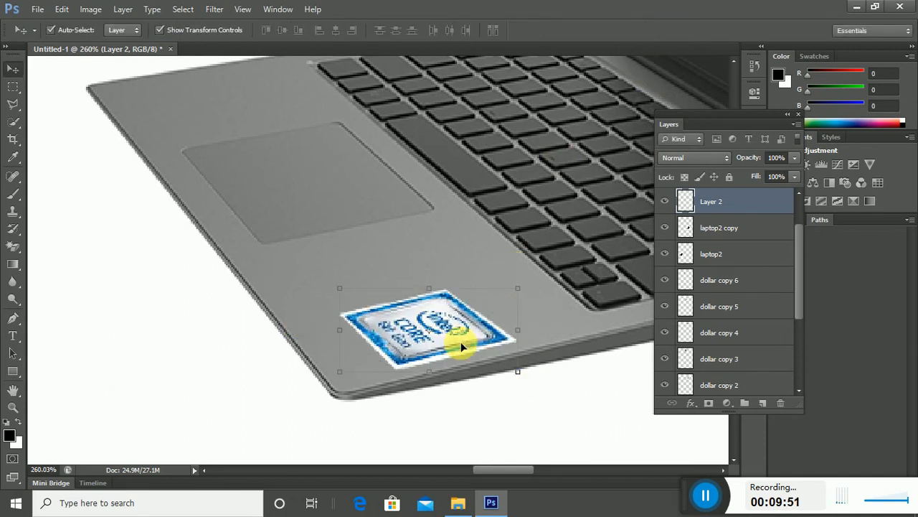
# Step: Move the badge slightly up and right, away from the front corner, and check it against the whole laptop
pyautogui.moveTo(454, 329); pyautogui.dragTo(478, 298)
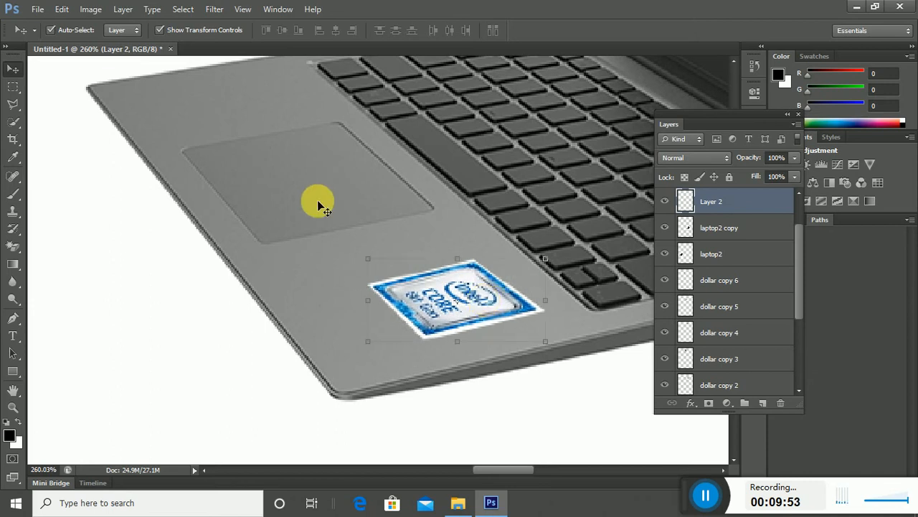
pyautogui.click(198, 308)
pyautogui.scroll(-6, 198, 307)
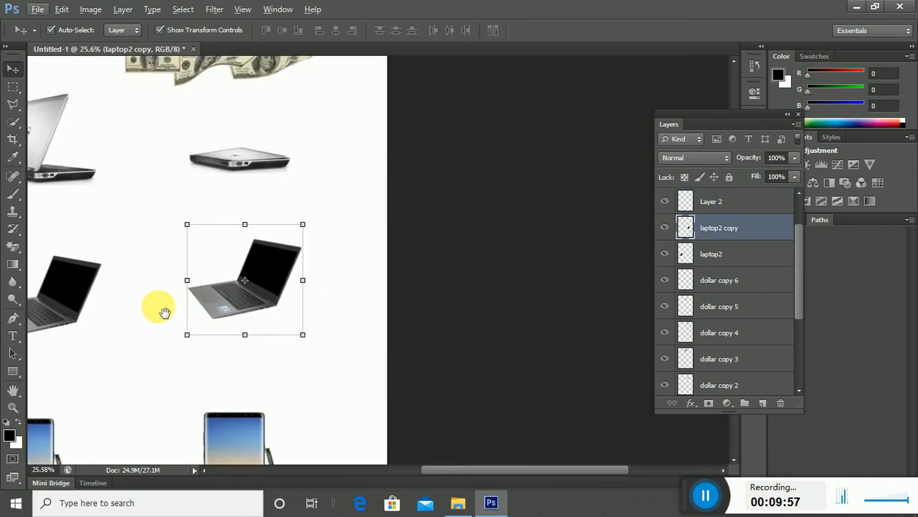
pyautogui.moveTo(165, 312); pyautogui.dragTo(451, 266)
pyautogui.click(300, 222)
pyautogui.click(512, 262)
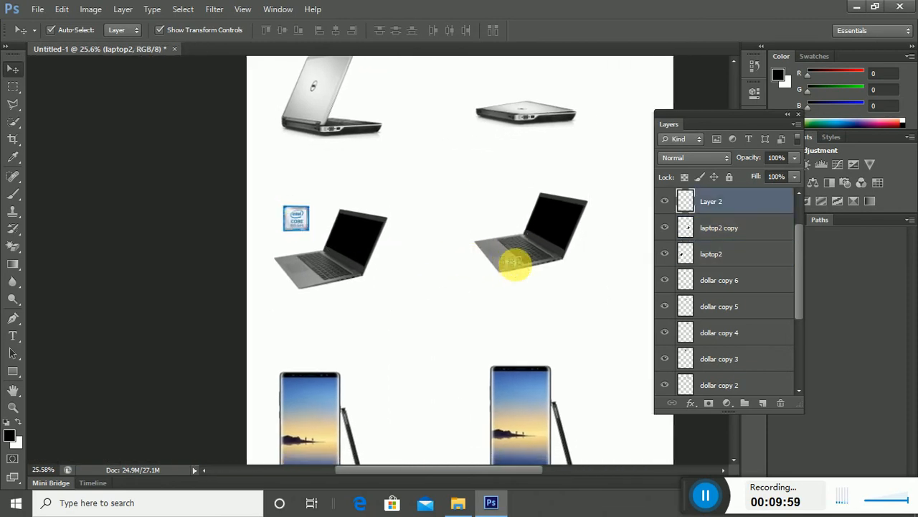
pyautogui.click(546, 315)
# Step: Merge the badge layer with the laptop2 copy layer and move the merged laptop slightly down and left
pyautogui.scroll(6, 546, 315)
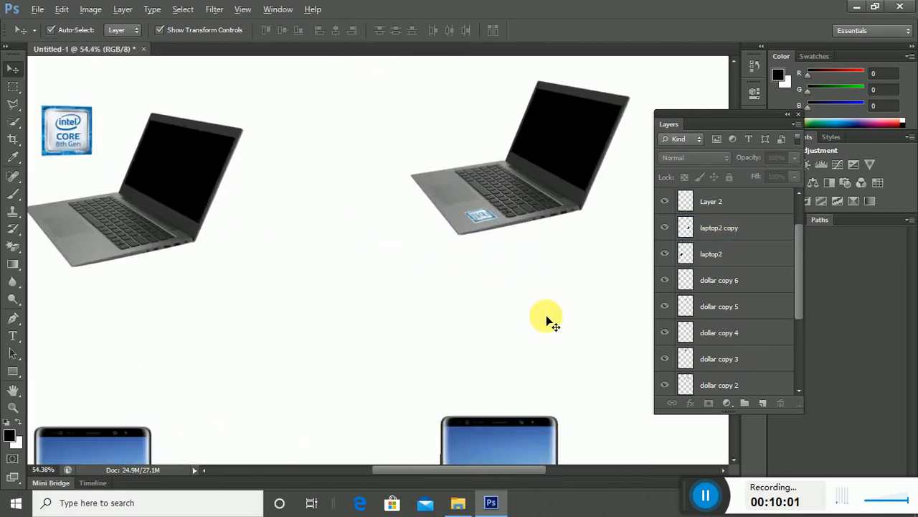
pyautogui.moveTo(437, 201); pyautogui.dragTo(383, 174)
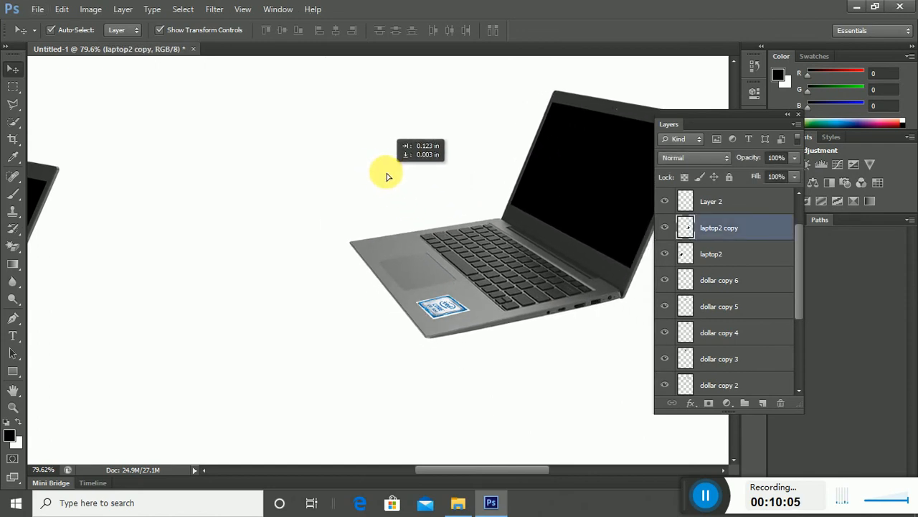
pyautogui.moveTo(260, 157); pyautogui.dragTo(539, 343)
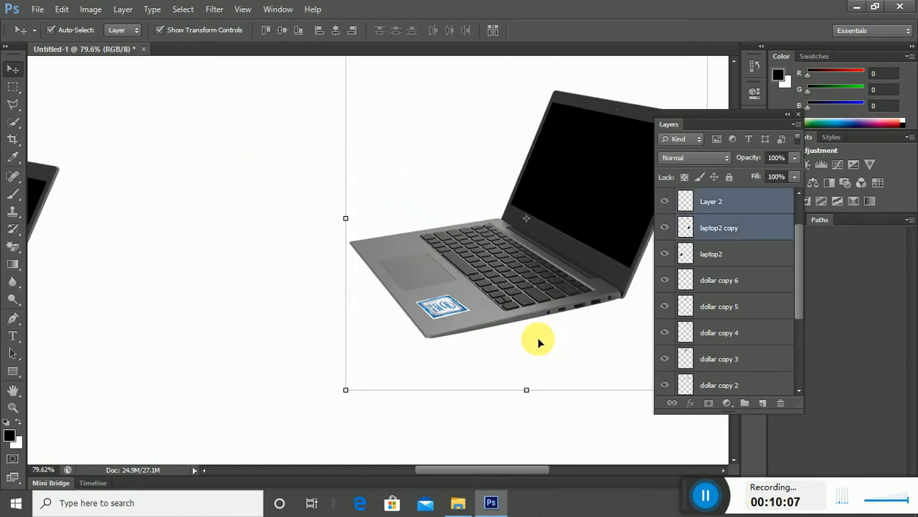
pyautogui.hotkey('ctrl', 'e')
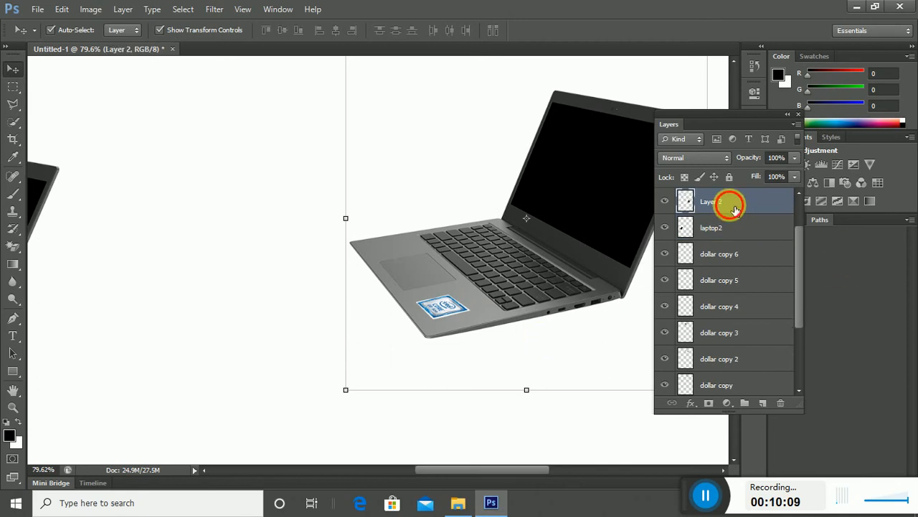
pyautogui.moveTo(410, 237); pyautogui.dragTo(400, 391)
pyautogui.moveTo(402, 285); pyautogui.dragTo(404, 285)
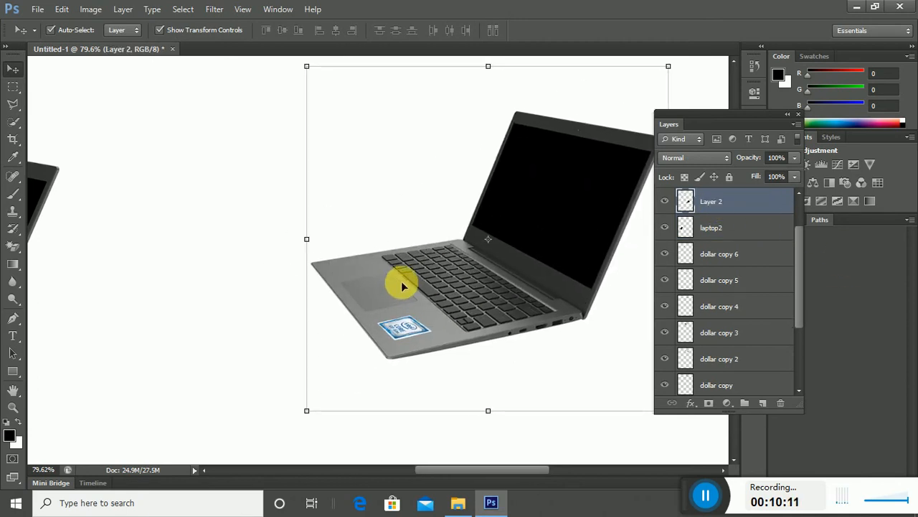
# Step: Cut the stylus of phone copy onto its own layer using a polygonal lasso selection, and shift it slightly up and right over the screen
pyautogui.scroll(-5, 271, 271)
pyautogui.scroll(-3, 272, 271)
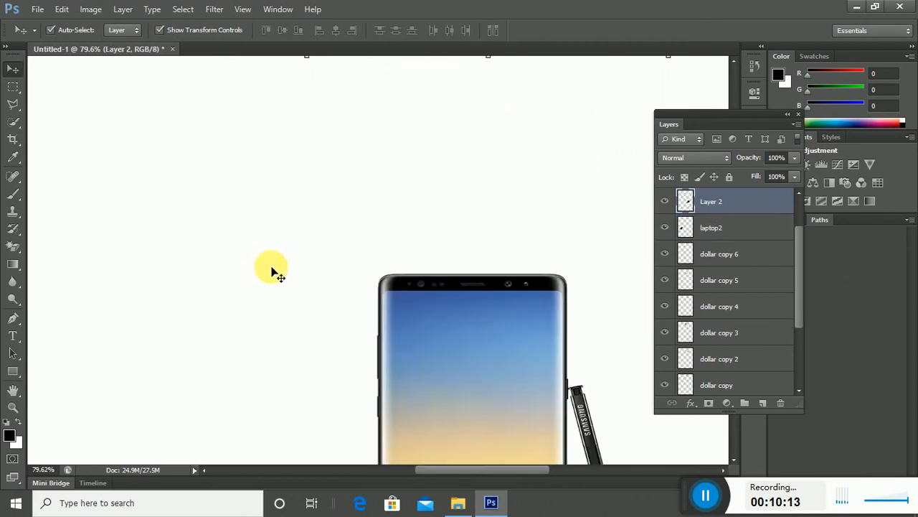
pyautogui.keyDown('alt'); pyautogui.click(525, 340); pyautogui.keyUp('alt')
pyautogui.scroll(-2, 523, 342)
pyautogui.moveTo(524, 343); pyautogui.dragTo(473, 340)
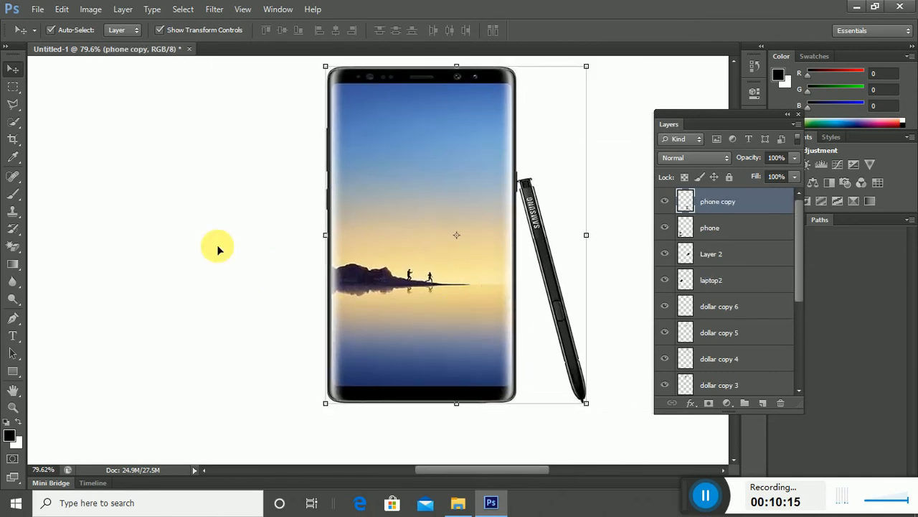
pyautogui.click(16, 109)
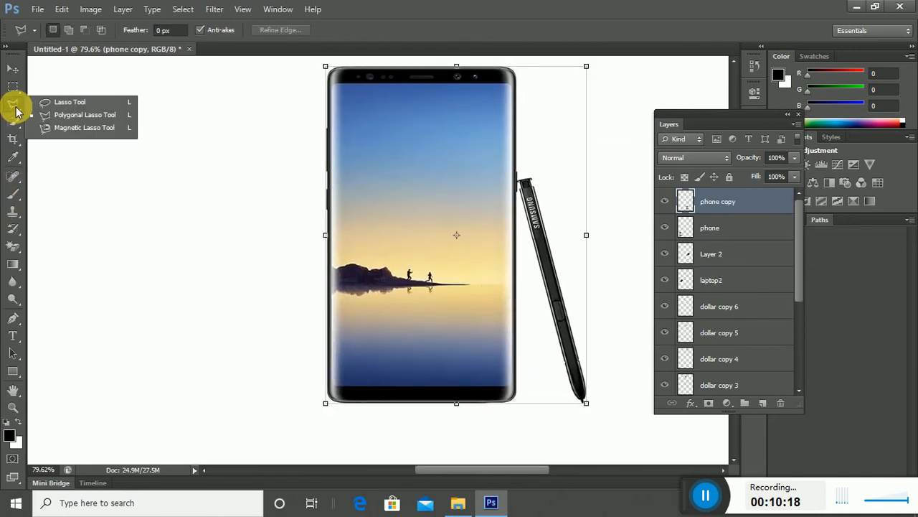
pyautogui.click(80, 117)
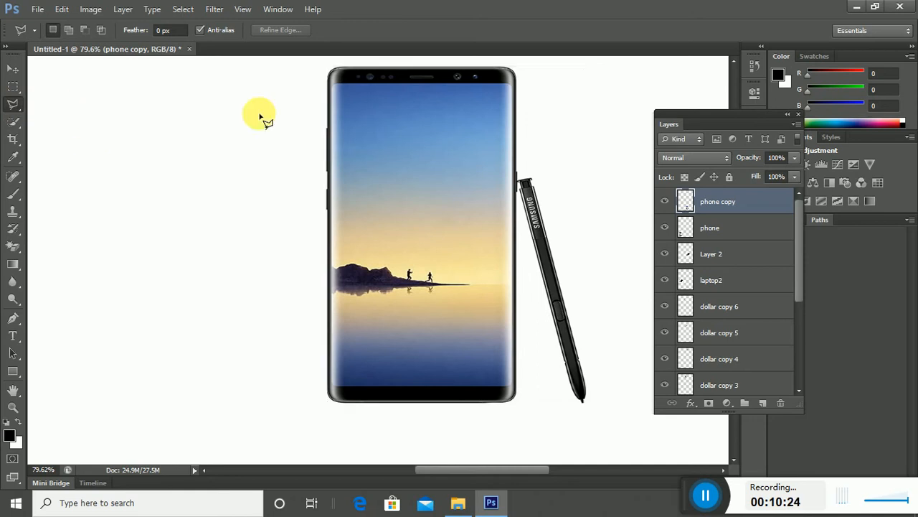
pyautogui.click(580, 409)
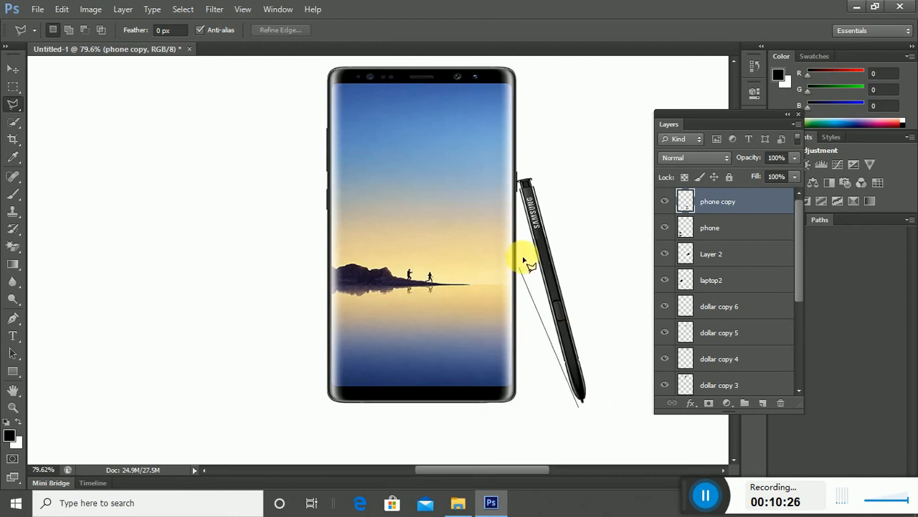
pyautogui.click(538, 178)
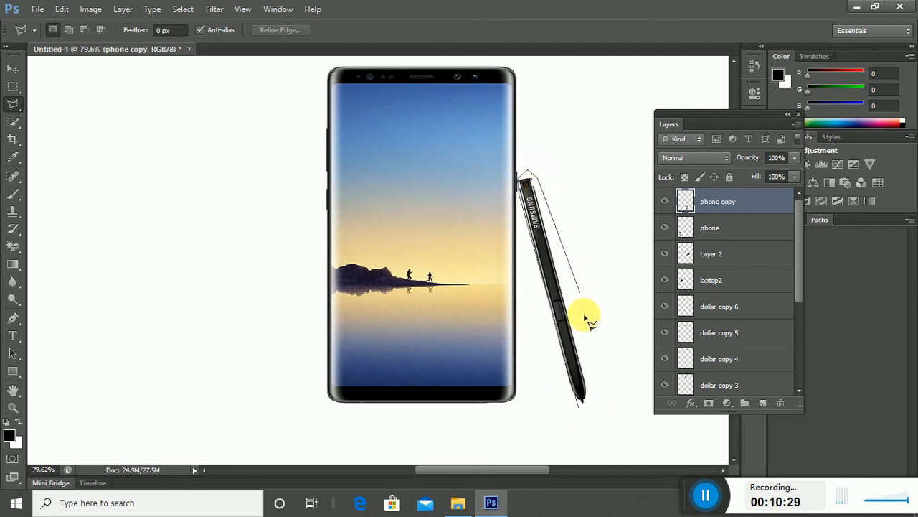
pyautogui.click(583, 414)
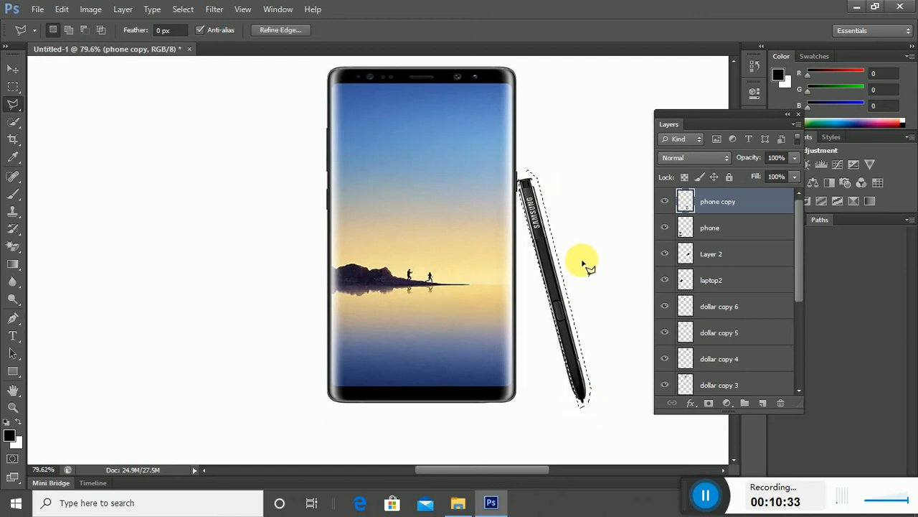
pyautogui.hotkey('ctrl', 'x')
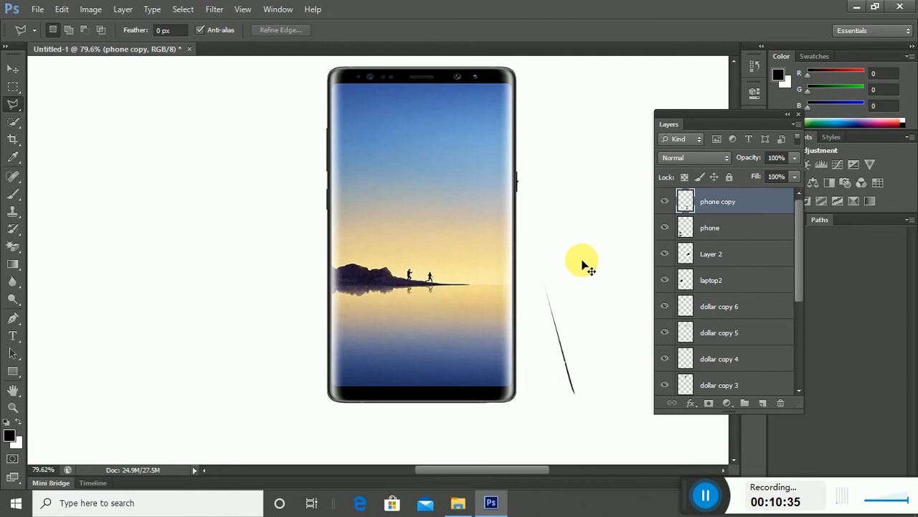
pyautogui.hotkey('ctrl', 'v')
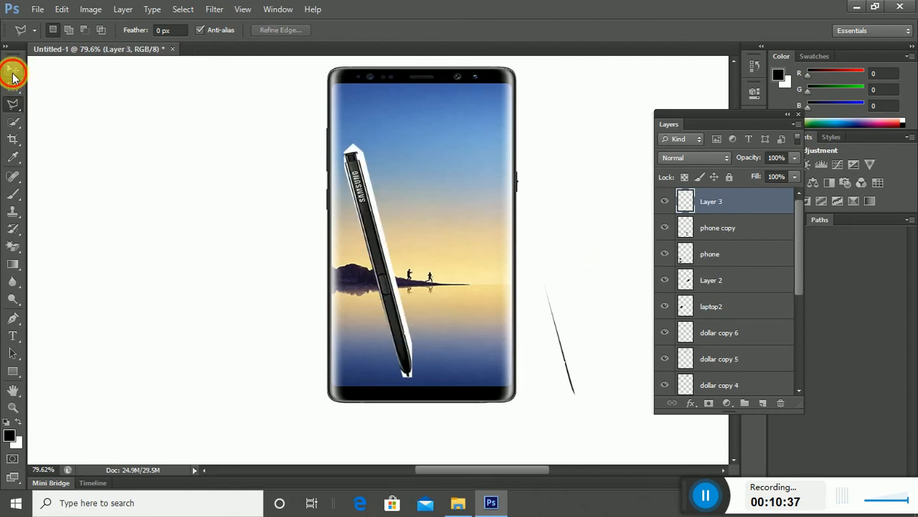
pyautogui.click(13, 69)
pyautogui.moveTo(364, 158); pyautogui.dragTo(387, 131)
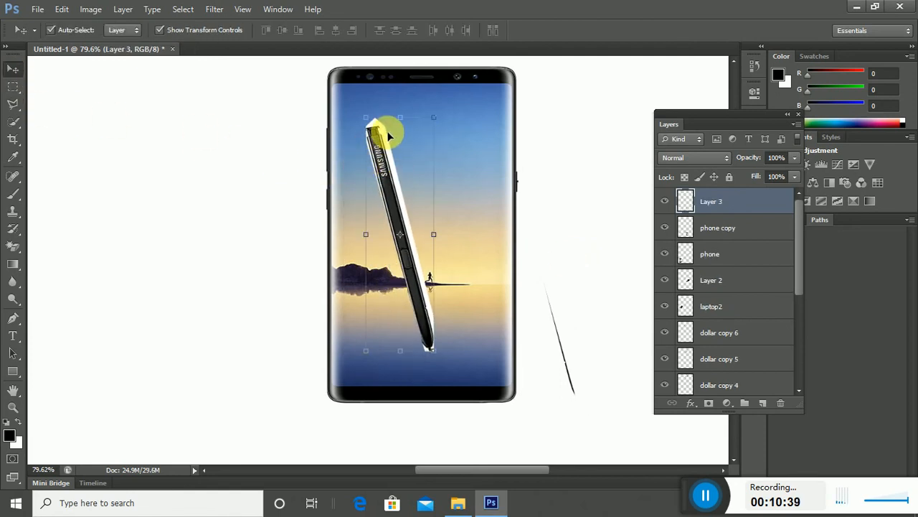
# Step: Remove the white background around the stylus on its own layer using the Magic Eraser at tolerance 50
pyautogui.moveTo(13, 246); pyautogui.dragTo(62, 271)
pyautogui.click(61, 271)
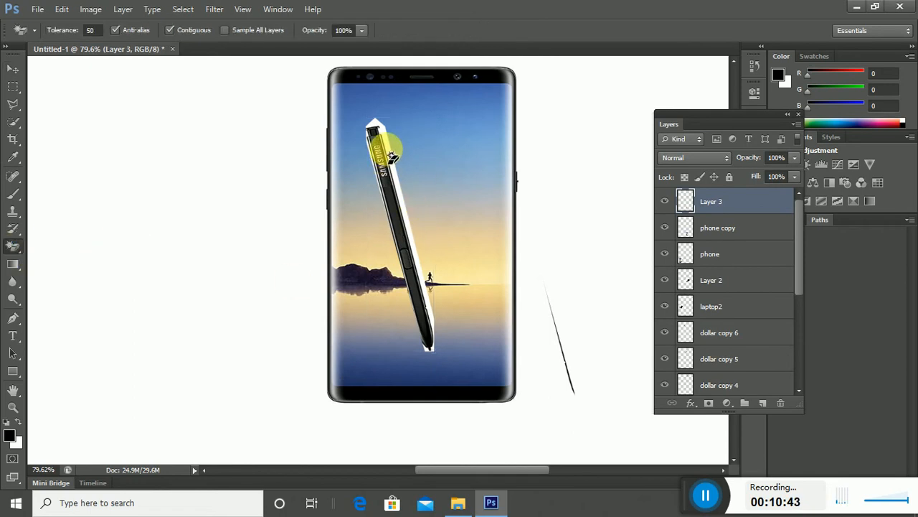
pyautogui.scroll(5, 394, 158)
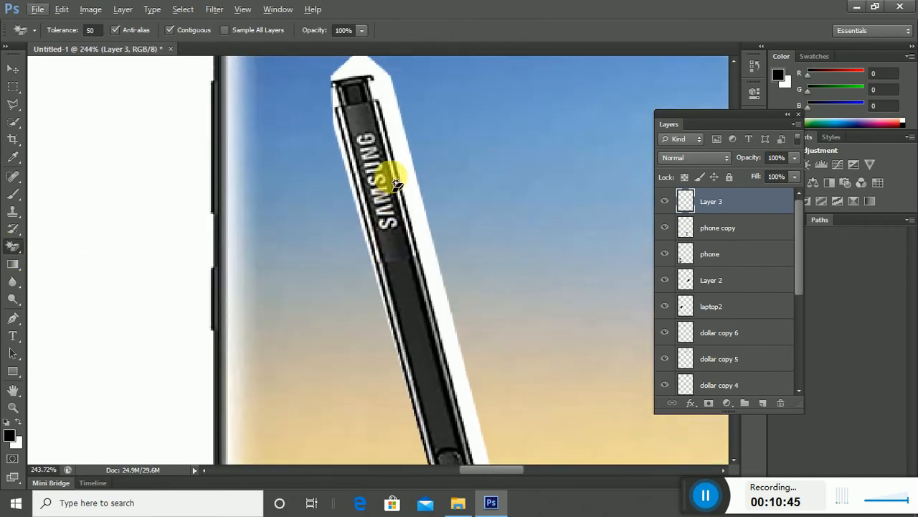
pyautogui.scroll(3, 395, 183)
pyautogui.click(387, 161)
pyautogui.scroll(-4, 398, 190)
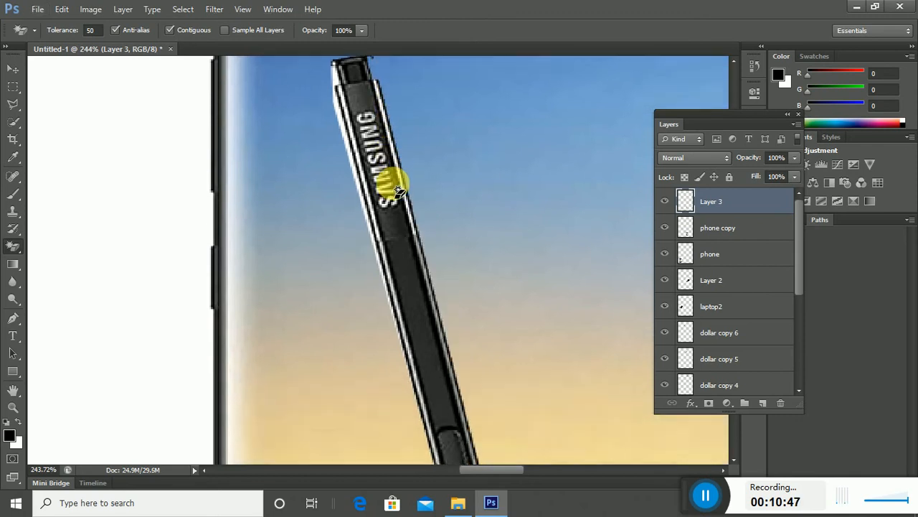
pyautogui.scroll(3, 383, 176)
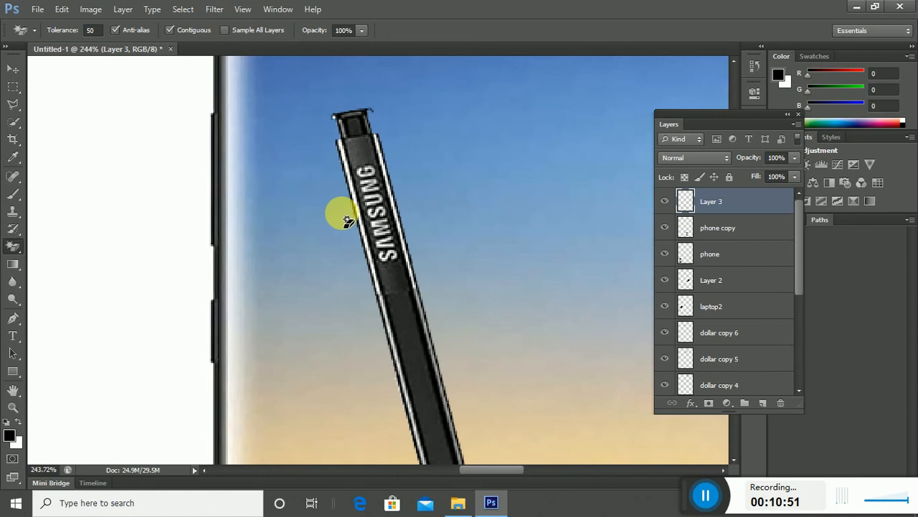
pyautogui.scroll(-5, 346, 221)
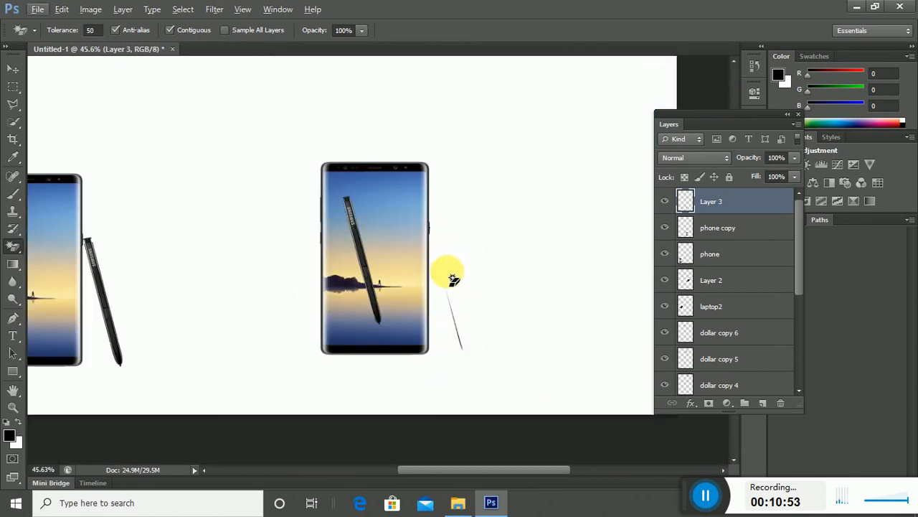
# Step: Erase the leftover stylus edge beside the phone on the phone copy layer, and enlarge the eraser to 63 px
pyautogui.click(13, 69)
pyautogui.click(415, 264)
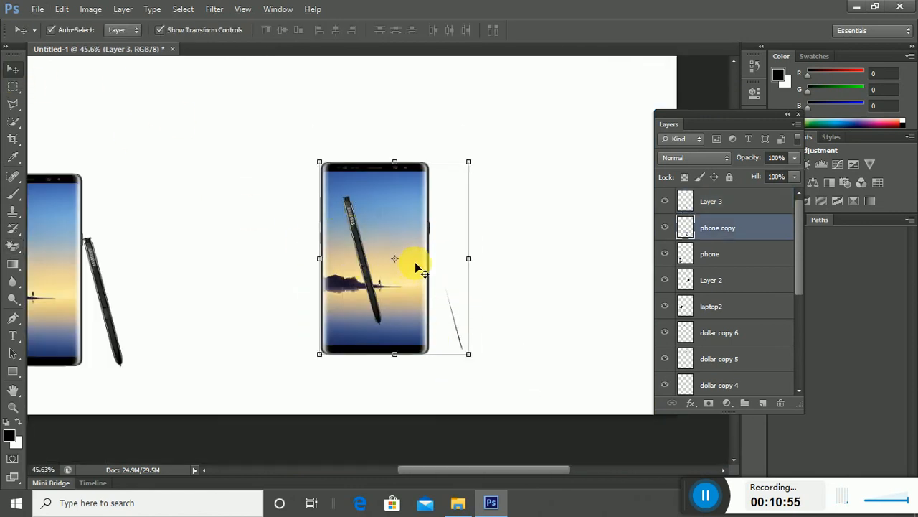
pyautogui.click(16, 251)
pyautogui.click(81, 241)
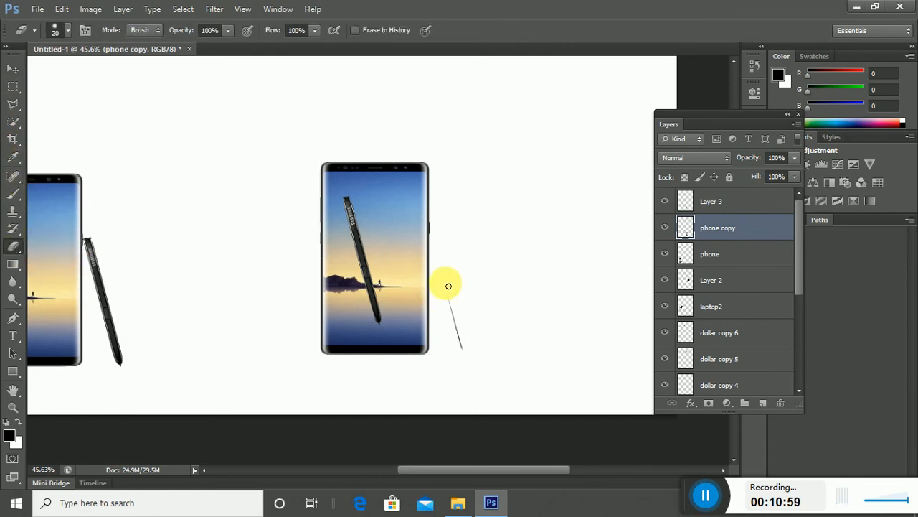
pyautogui.moveTo(448, 285); pyautogui.dragTo(470, 352)
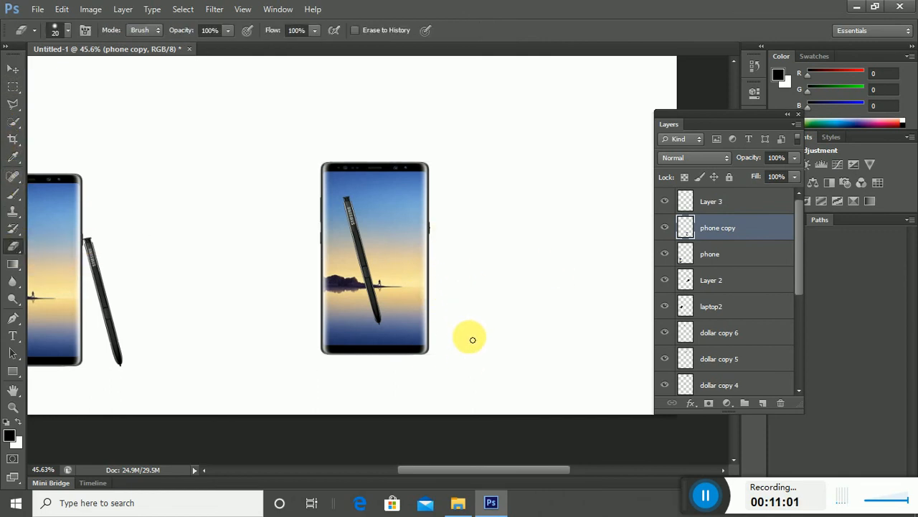
pyautogui.rightClick(464, 243)
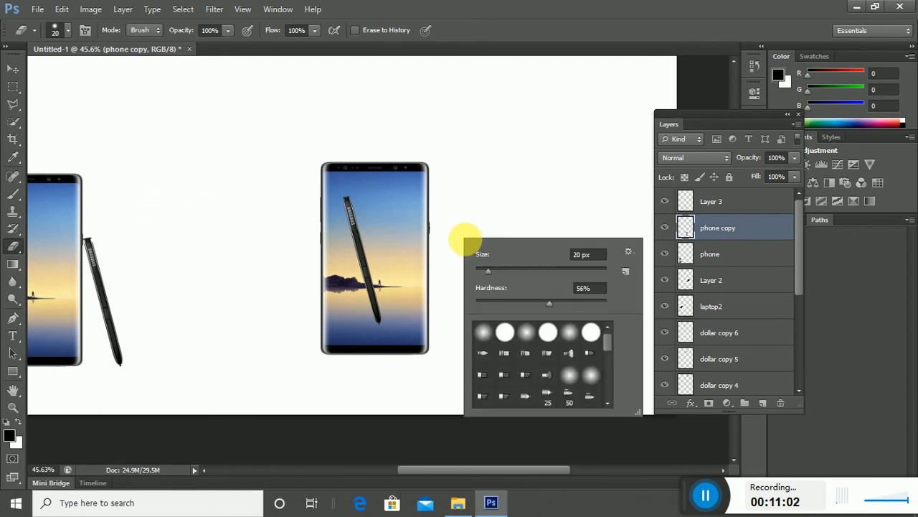
pyautogui.click(516, 271)
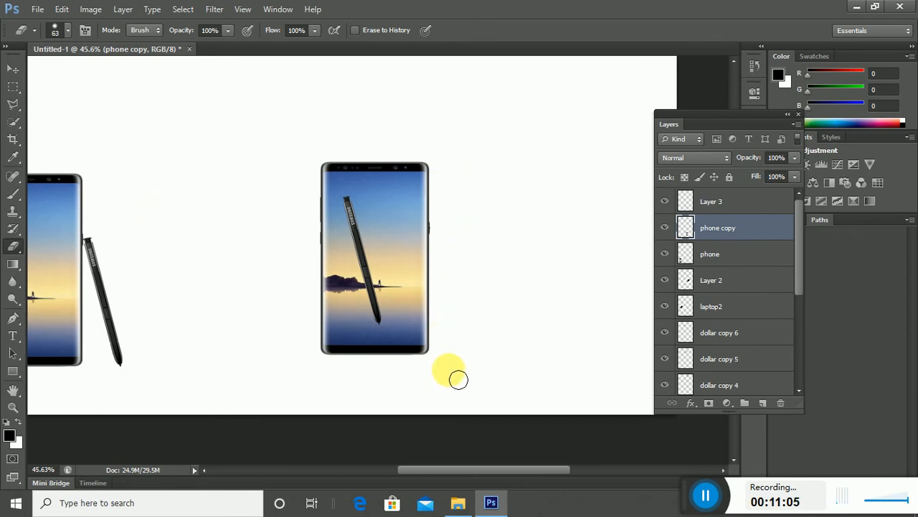
pyautogui.click(16, 69)
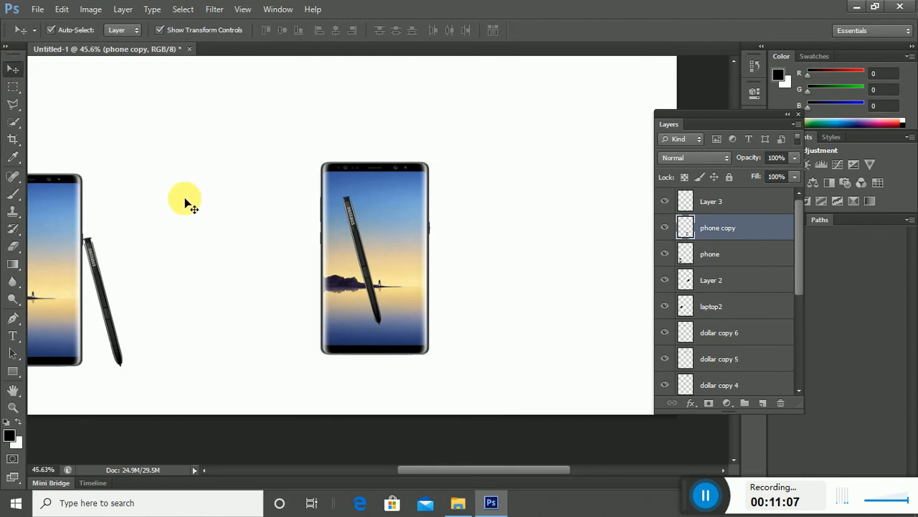
# Step: Move the stylus down and left across the phone's lower edge, rotate it by -103.68°, and adjust its position slightly
pyautogui.moveTo(349, 225); pyautogui.dragTo(273, 287)
pyautogui.moveTo(299, 386); pyautogui.dragTo(359, 277)
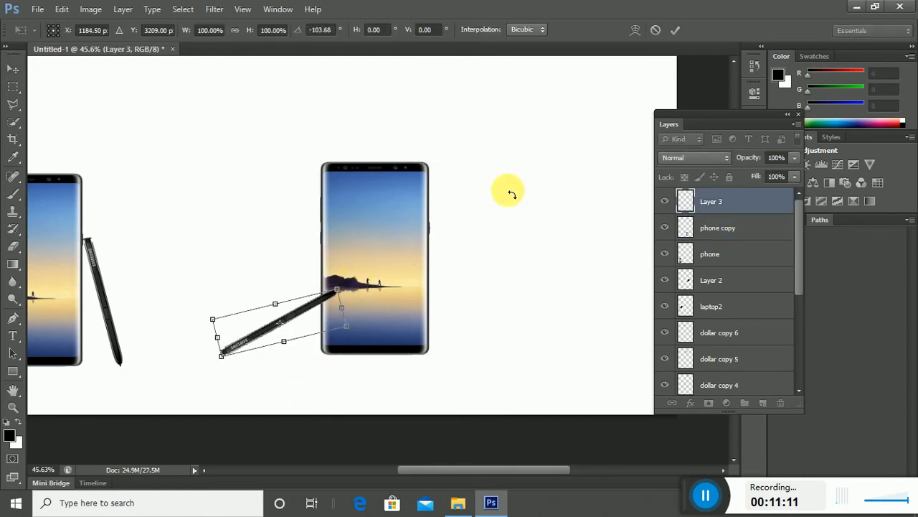
pyautogui.click(680, 31)
pyautogui.moveTo(340, 295); pyautogui.dragTo(332, 312)
# Step: Shift phone copy up and right, and place the stylus so its tip rests on the dark rocks on the screen
pyautogui.click(420, 211)
pyautogui.moveTo(420, 211); pyautogui.dragTo(475, 194)
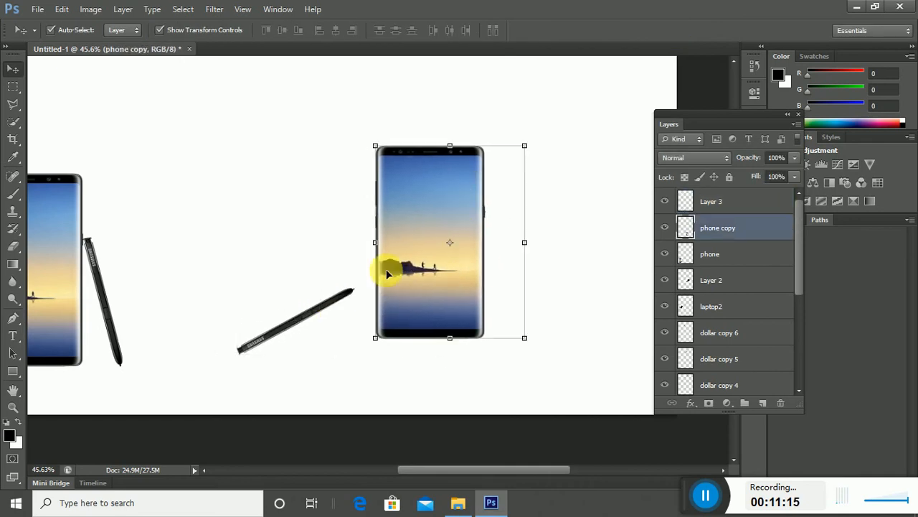
pyautogui.moveTo(335, 300); pyautogui.dragTo(393, 269)
# Step: Distort phone copy's four corners into a tilted perspective with a narrower, sloping upper edge, and apply the distortion
pyautogui.click(503, 148)
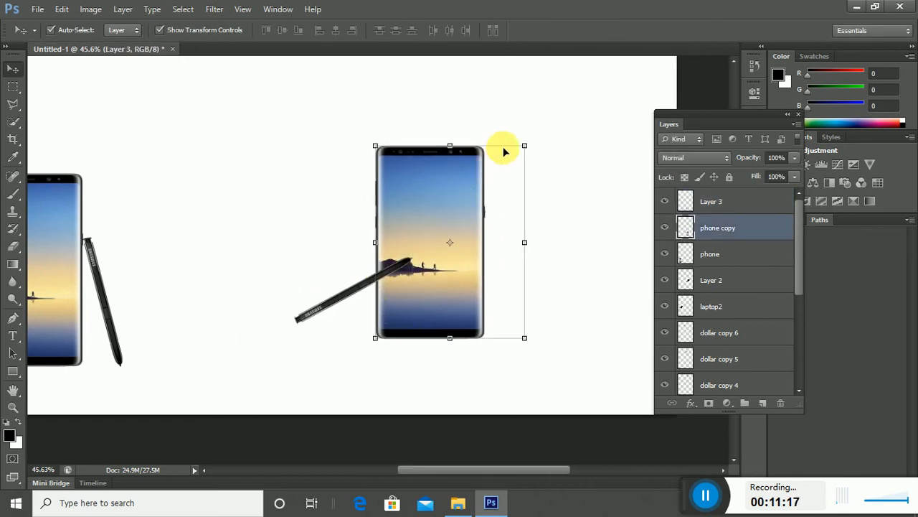
pyautogui.click(532, 146)
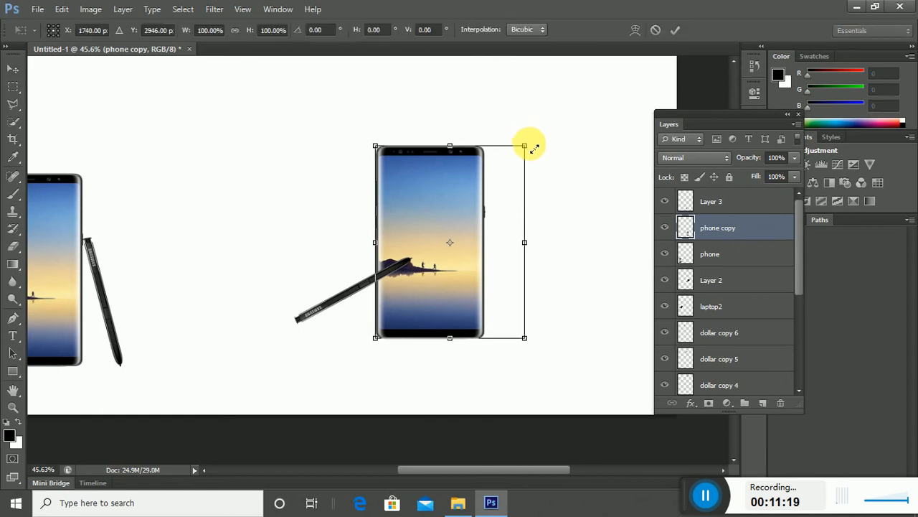
pyautogui.rightClick(530, 146)
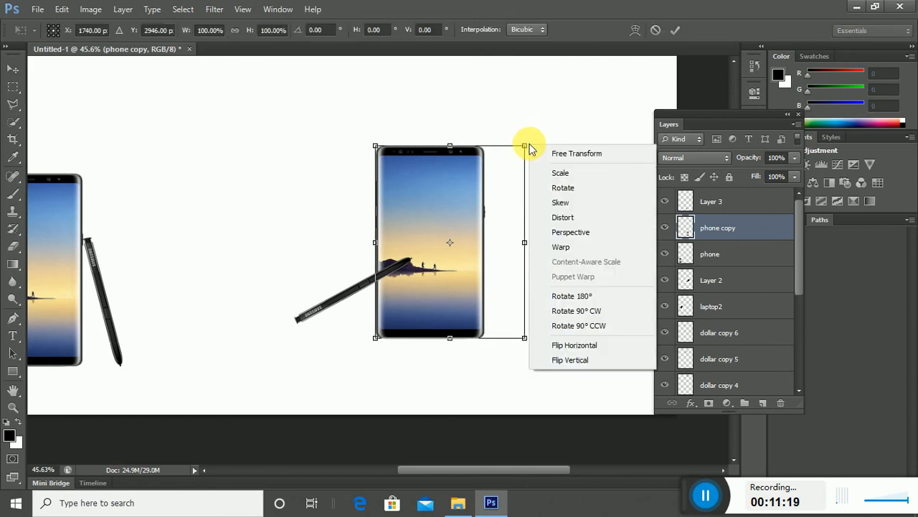
pyautogui.click(577, 217)
pyautogui.moveTo(526, 147); pyautogui.dragTo(484, 195)
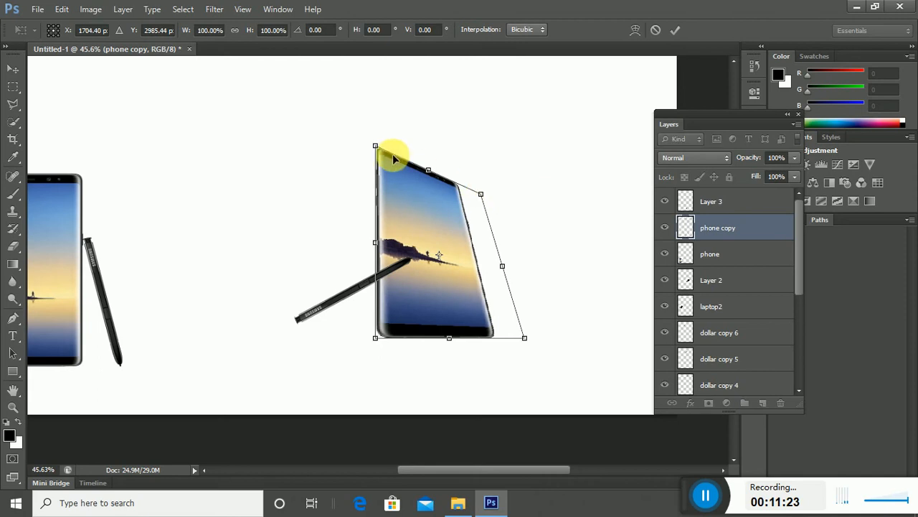
pyautogui.moveTo(376, 150)
pyautogui.mouseDown()
pyautogui.moveTo(352, 160)
pyautogui.moveTo(356, 168)
pyautogui.moveTo(378, 152)
pyautogui.mouseUp()
pyautogui.moveTo(524, 337)
pyautogui.mouseDown()
pyautogui.moveTo(545, 337)
pyautogui.moveTo(537, 333)
pyautogui.mouseUp()
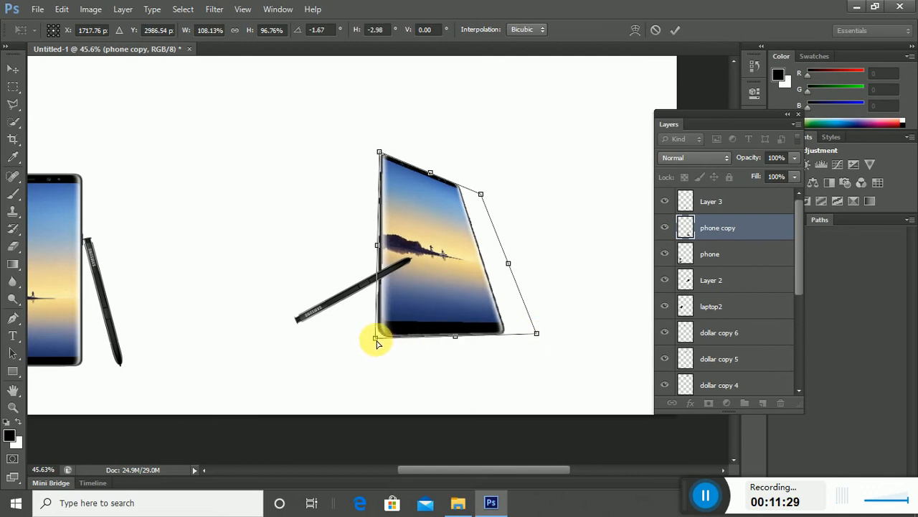
pyautogui.moveTo(376, 337); pyautogui.dragTo(400, 323)
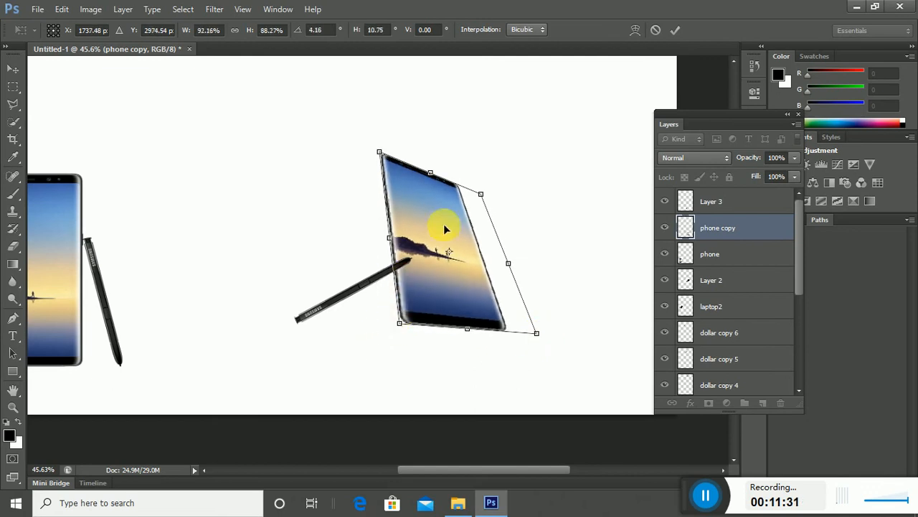
pyautogui.moveTo(481, 195)
pyautogui.mouseDown()
pyautogui.moveTo(500, 185)
pyautogui.moveTo(481, 190)
pyautogui.mouseUp()
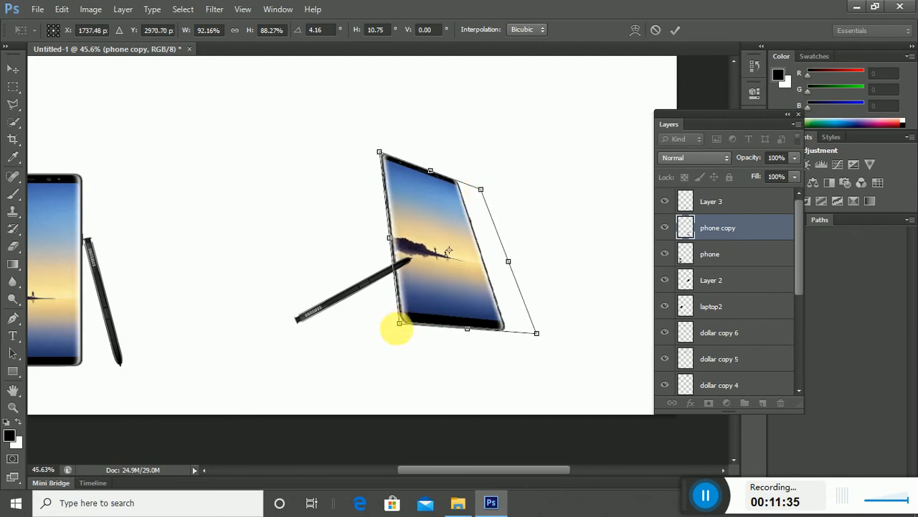
pyautogui.moveTo(401, 328); pyautogui.dragTo(379, 331)
pyautogui.click(672, 32)
# Step: Merge the stylus layer with phone copy, move the merged phone slightly down and right, and deselect it
pyautogui.moveTo(251, 143); pyautogui.dragTo(502, 310)
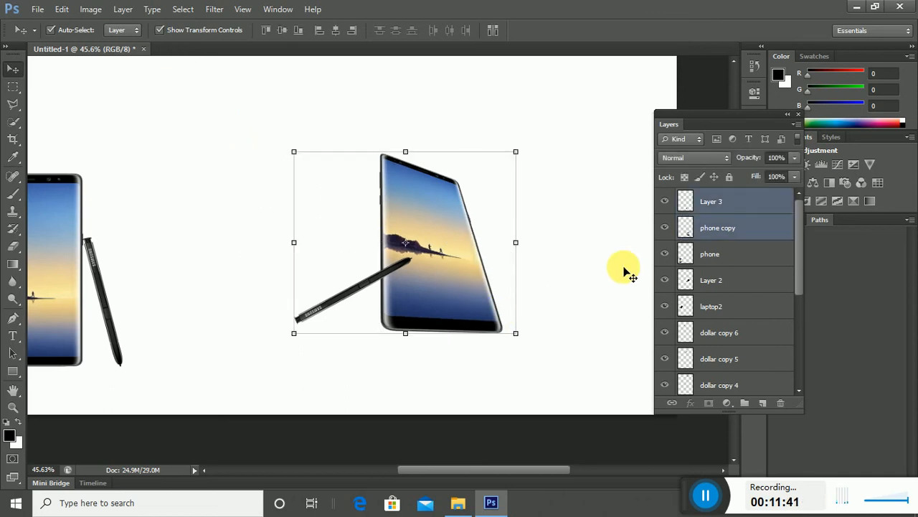
pyautogui.hotkey('ctrl', 'e')
pyautogui.moveTo(421, 232)
pyautogui.mouseDown()
pyautogui.moveTo(455, 194)
pyautogui.moveTo(425, 238)
pyautogui.mouseUp()
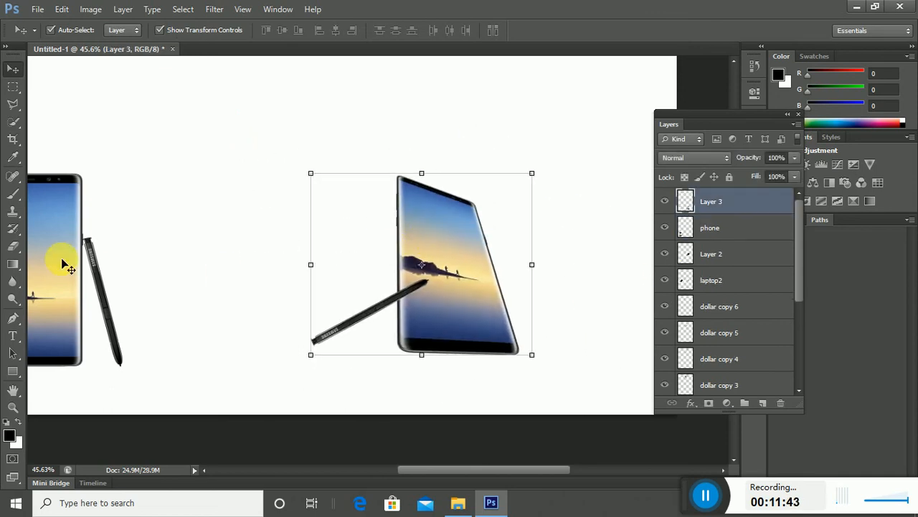
pyautogui.click(64, 267)
pyautogui.click(409, 287)
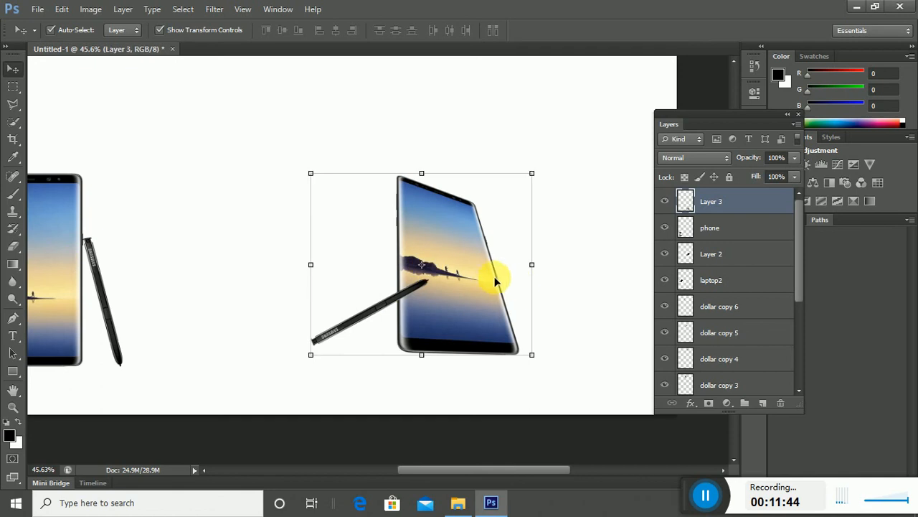
pyautogui.click(310, 221)
pyautogui.click(672, 31)
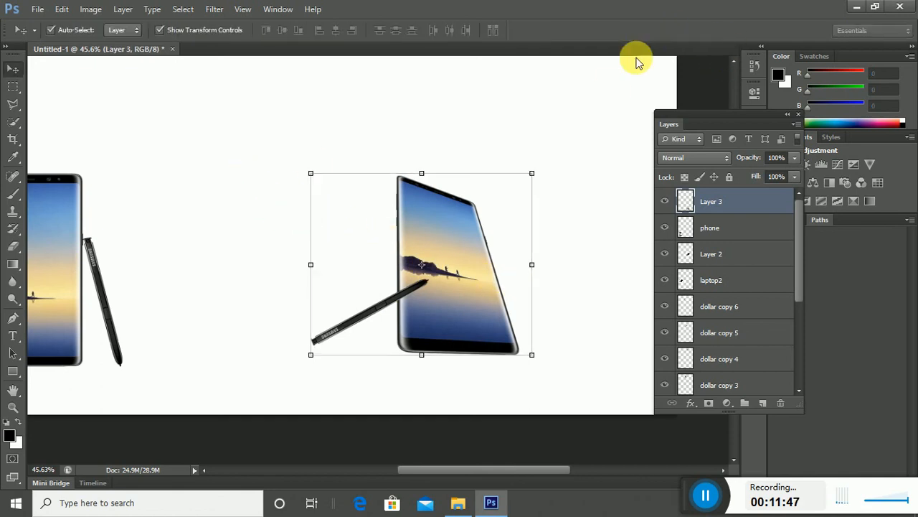
pyautogui.click(261, 192)
# Step: Review the whole page of originals and transformed copies, along with the marquee, lasso and eraser tools and the transform commands
pyautogui.scroll(-5, 244, 209)
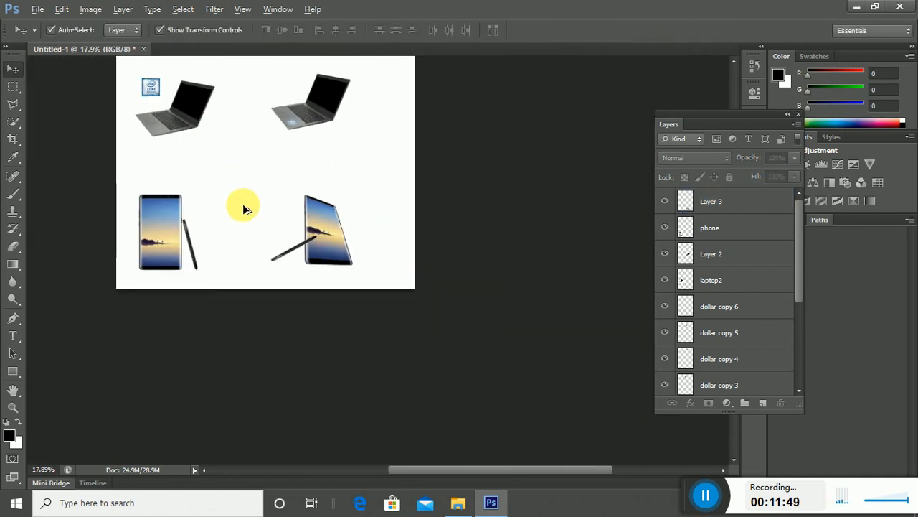
pyautogui.scroll(5, 242, 203)
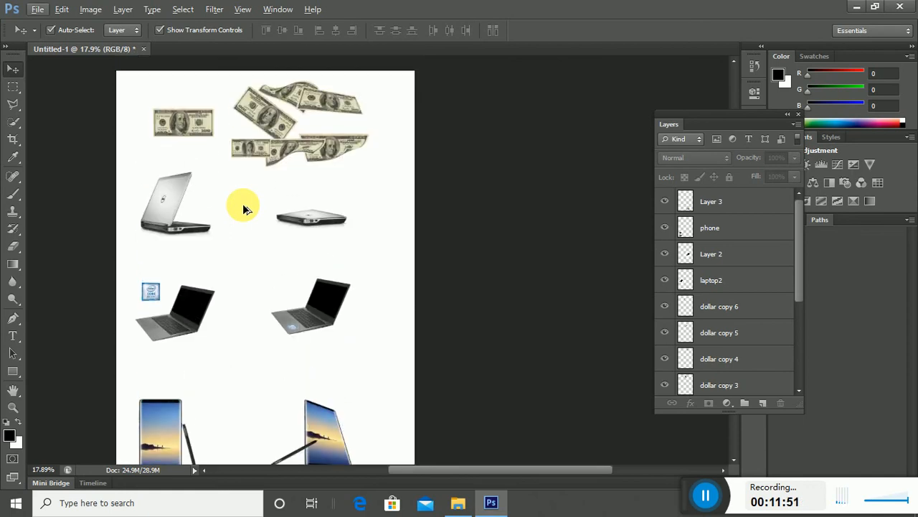
pyautogui.click(13, 87)
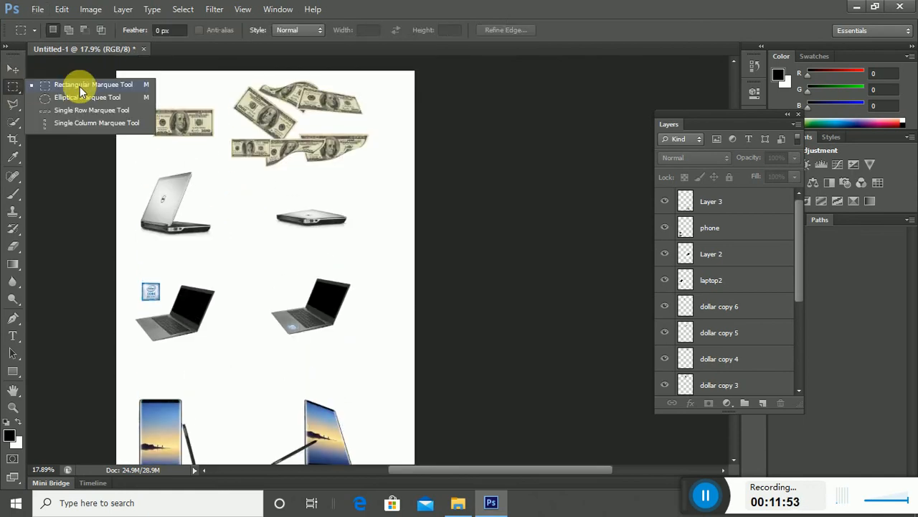
pyautogui.click(70, 30)
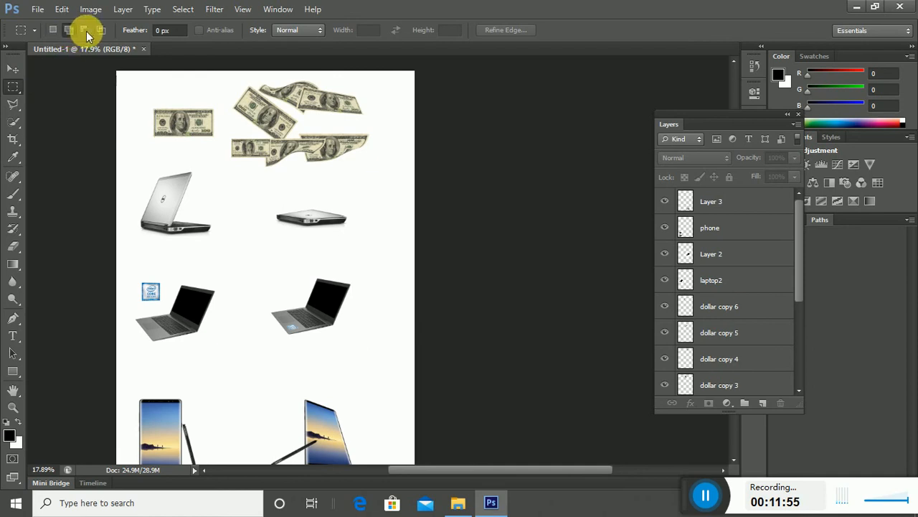
pyautogui.click(102, 30)
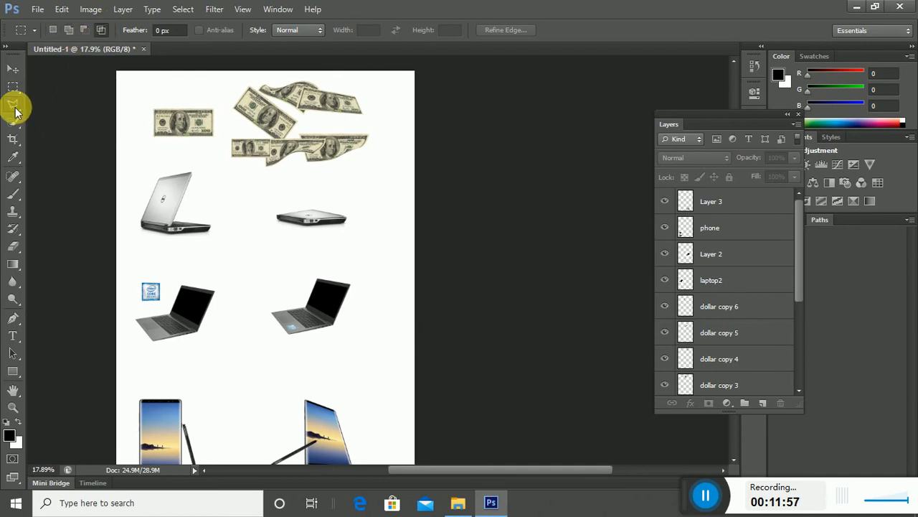
pyautogui.rightClick(15, 111)
pyautogui.click(61, 99)
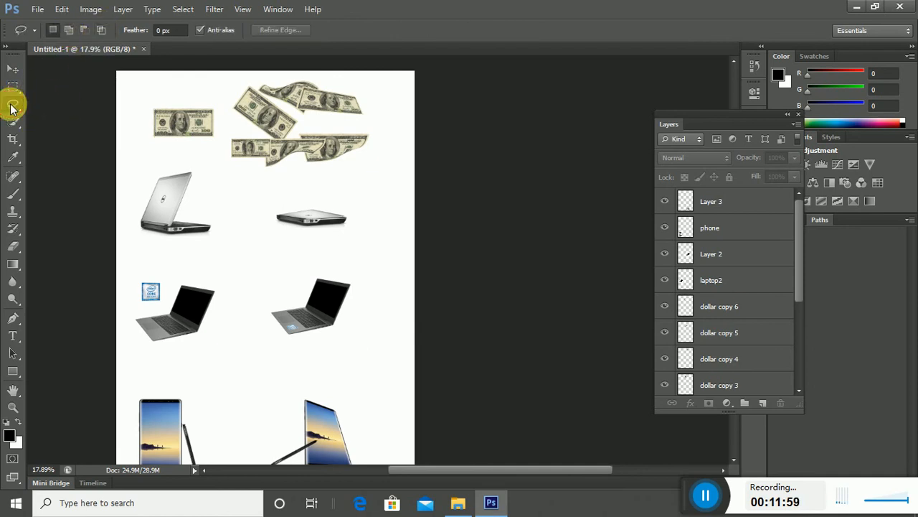
pyautogui.click(14, 248)
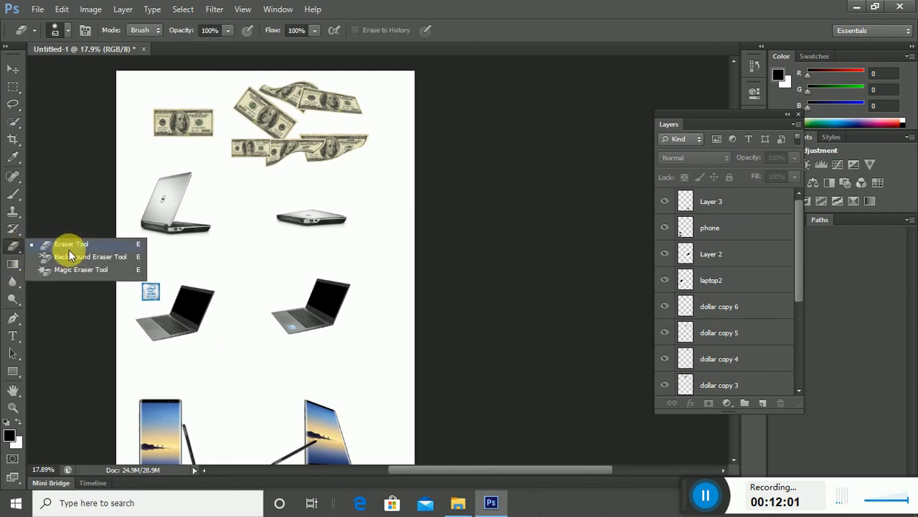
pyautogui.click(74, 250)
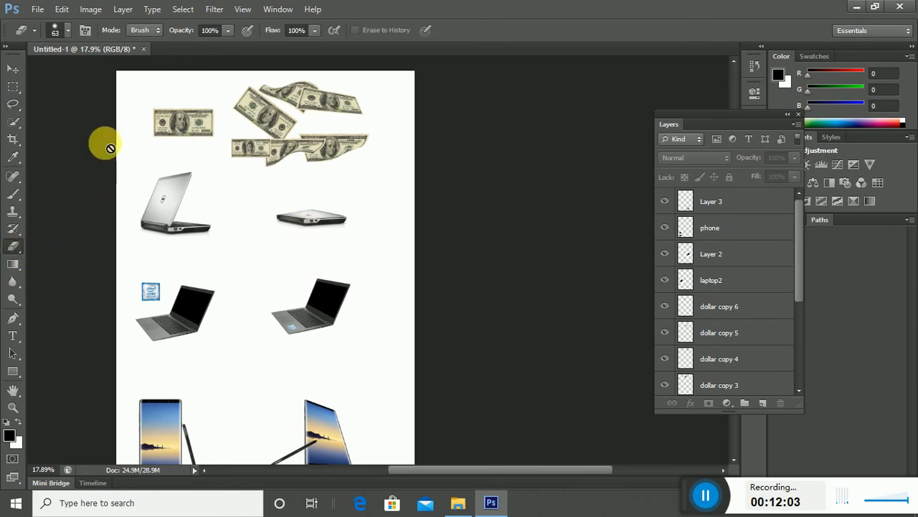
pyautogui.click(61, 9)
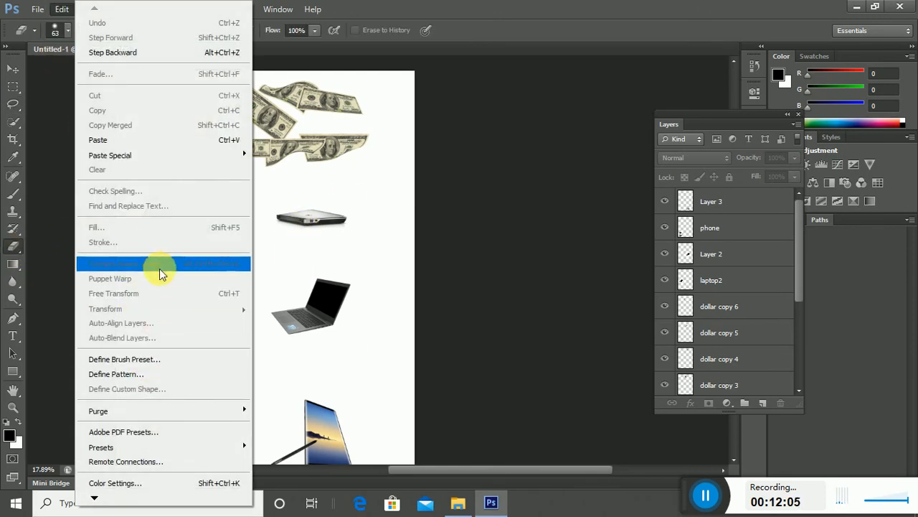
pyautogui.click(488, 7)
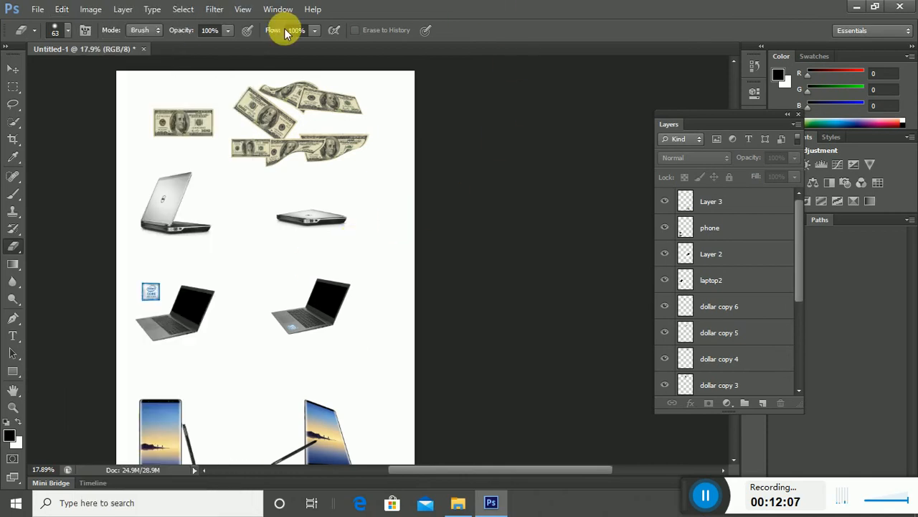
pyautogui.click(13, 69)
pyautogui.scroll(-2, 376, 288)
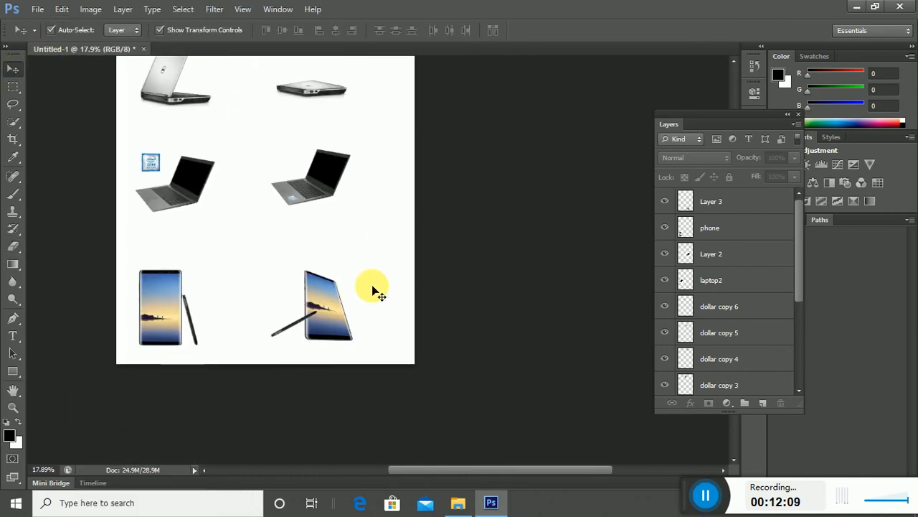
# Step: Move the transformed phone copy slightly up and to the left on the page
pyautogui.scroll(1, 376, 287)
pyautogui.click(326, 387)
pyautogui.moveTo(333, 391); pyautogui.dragTo(326, 368)
# Step: Create a new document with the International Paper preset at A4 size, 300 pixels/inch, RGB Color and a white background
pyautogui.click(36, 9)
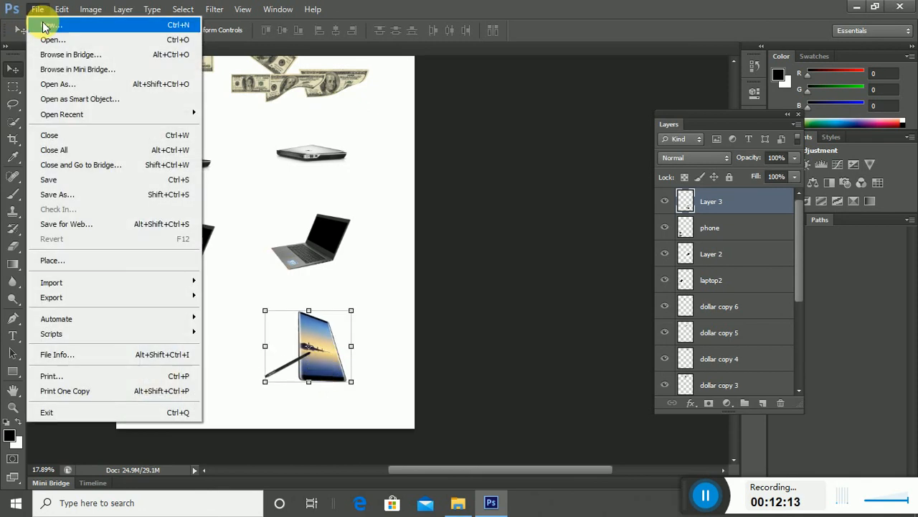
pyautogui.click(37, 21)
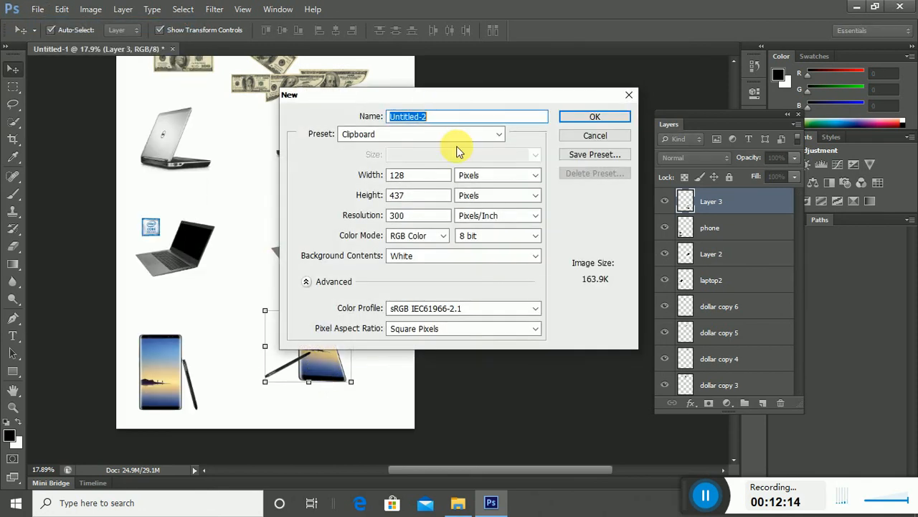
pyautogui.click(498, 134)
pyautogui.click(402, 191)
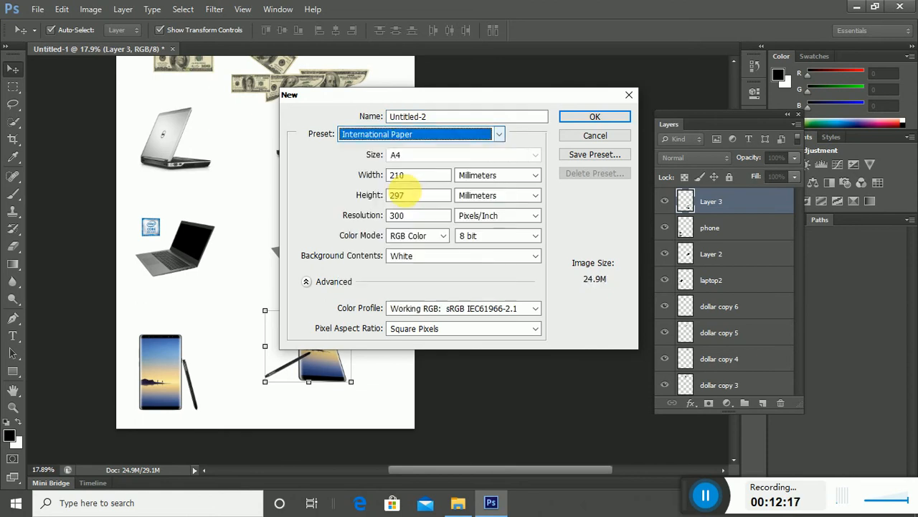
pyautogui.click(584, 118)
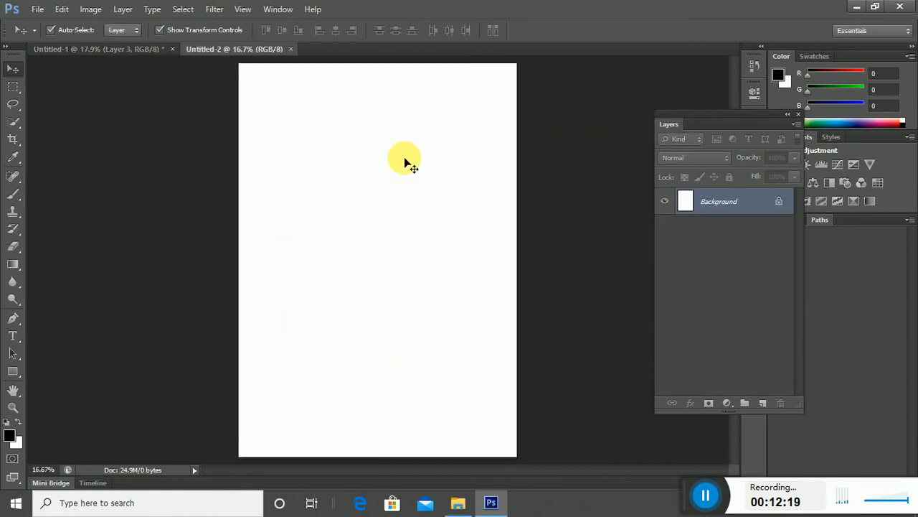
# Step: Add the text NORTHERN CITY near the page's upper left and enlarge it to 60 pt
pyautogui.click(13, 335)
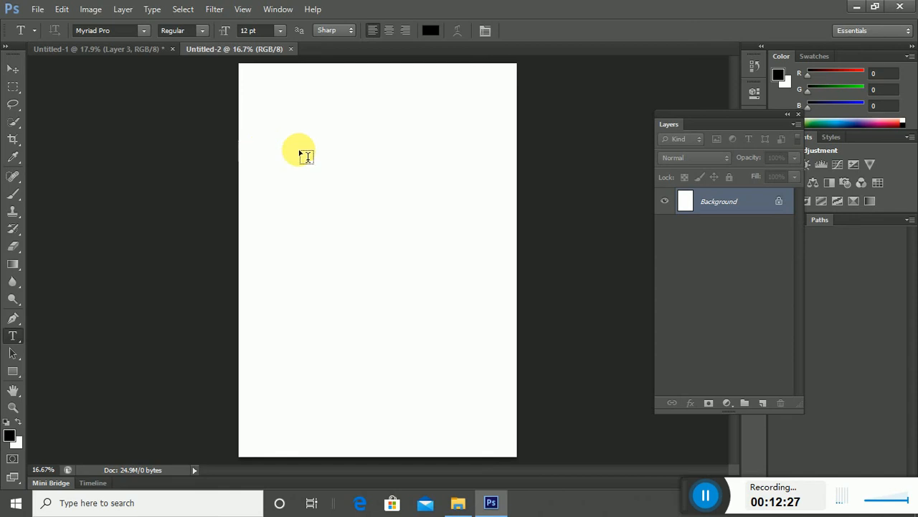
pyautogui.click(394, 158)
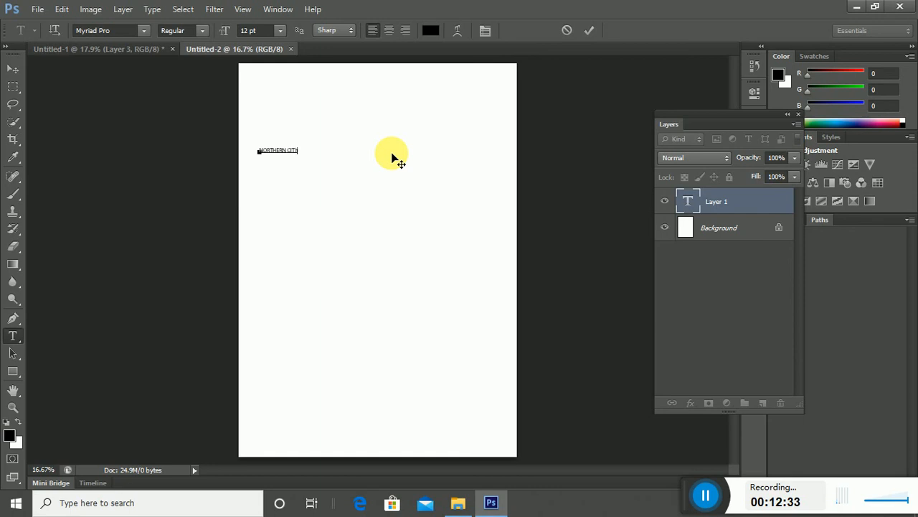
pyautogui.hotkey('ctrl', 'a')
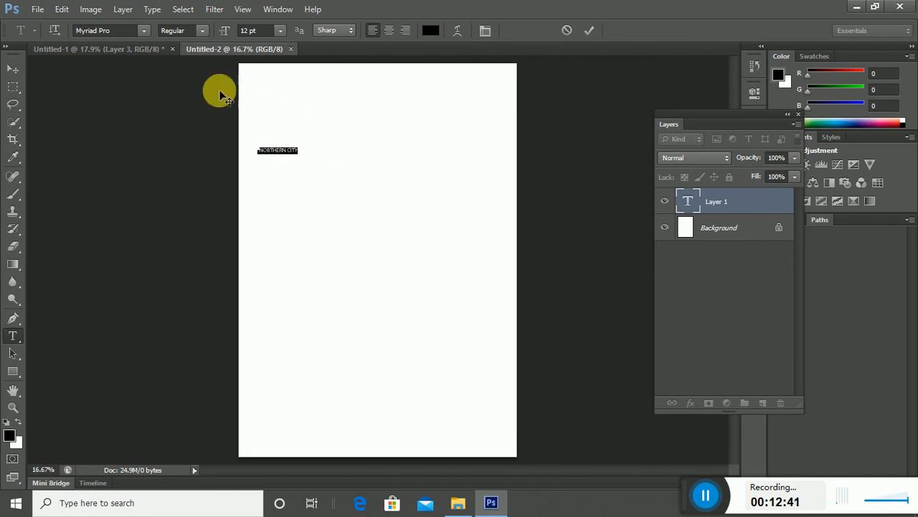
pyautogui.click(281, 31)
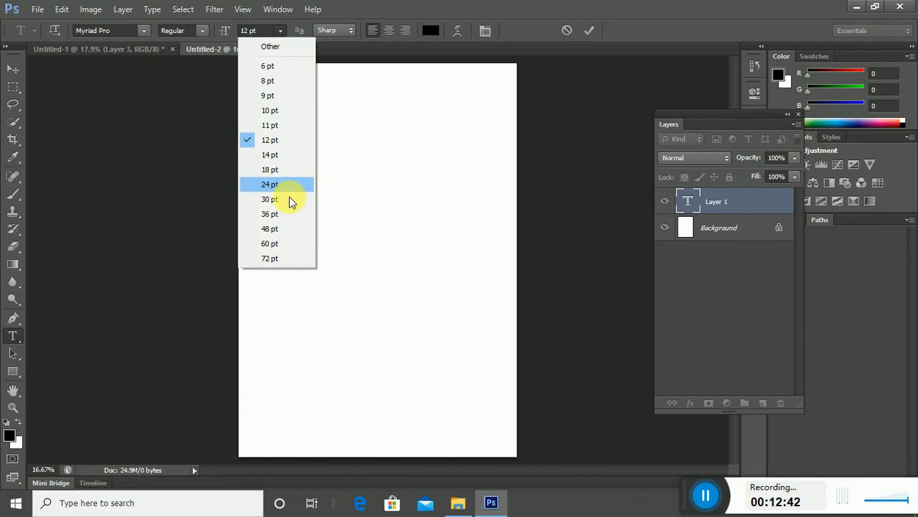
pyautogui.click(269, 243)
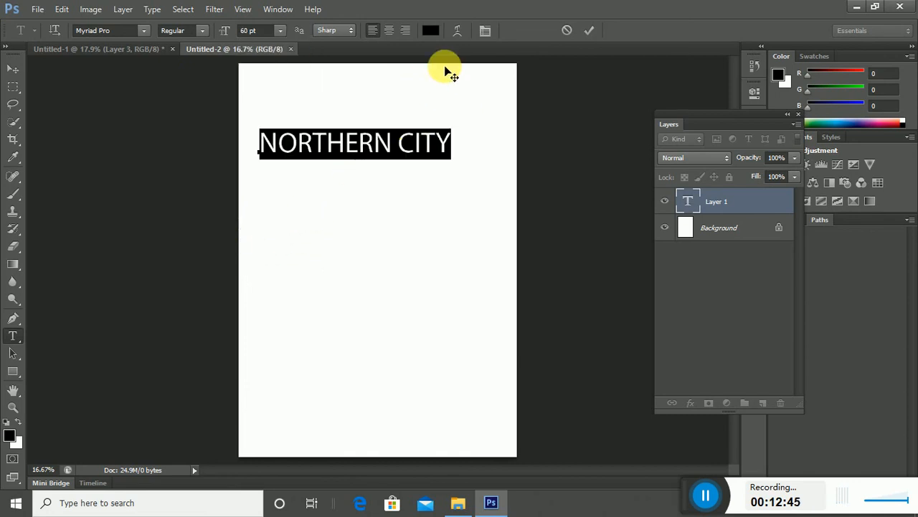
# Step: Reduce the NORTHERN CITY text to 48 pt and try the fonts Poor Richard and Showcard Gothic on it
pyautogui.click(487, 33)
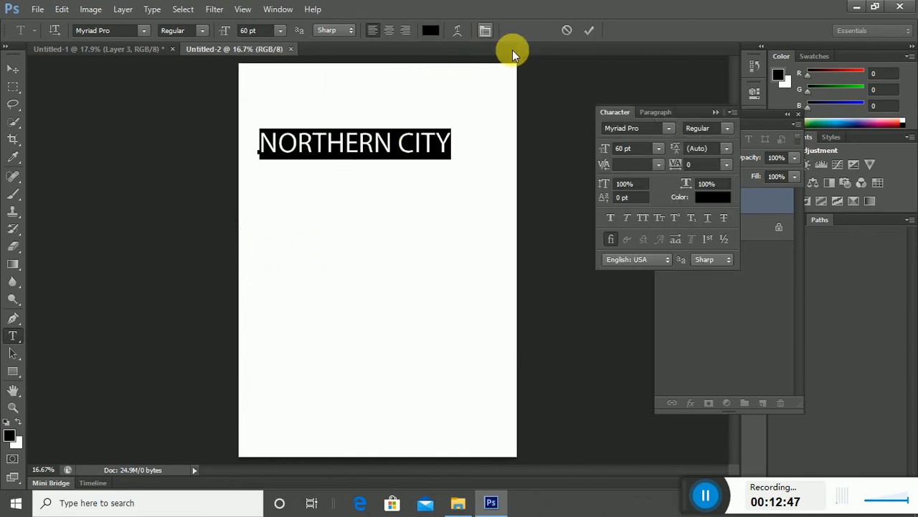
pyautogui.click(658, 149)
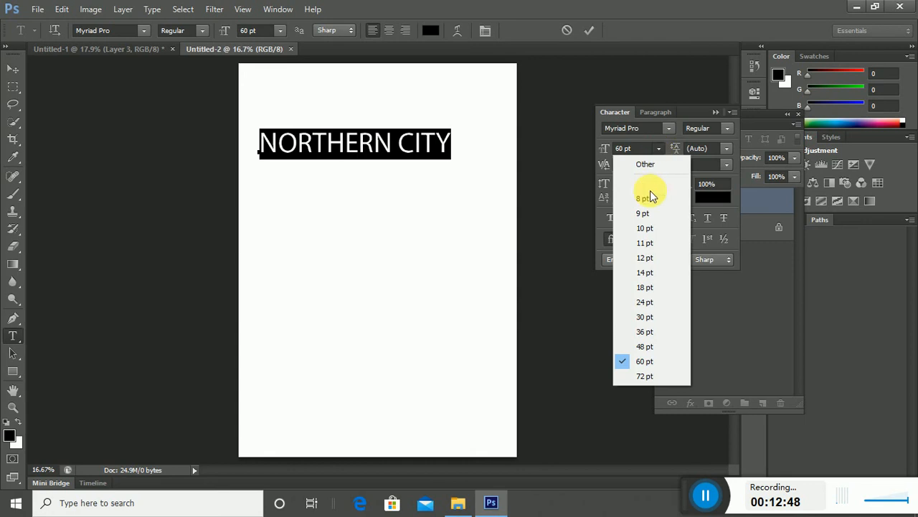
pyautogui.click(645, 344)
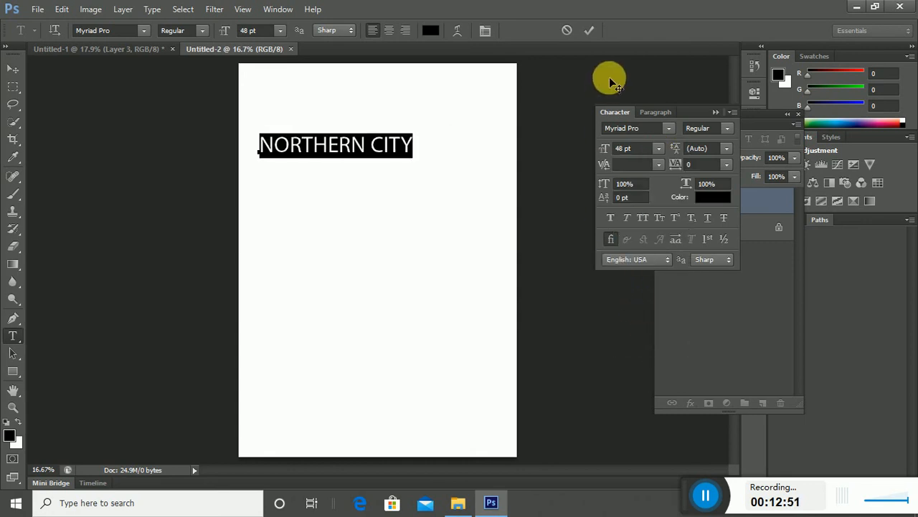
pyautogui.click(672, 128)
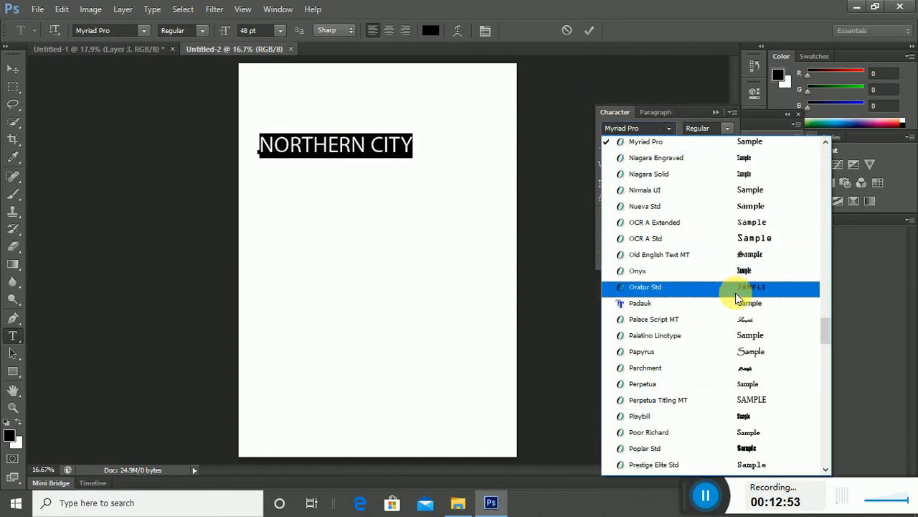
pyautogui.click(740, 438)
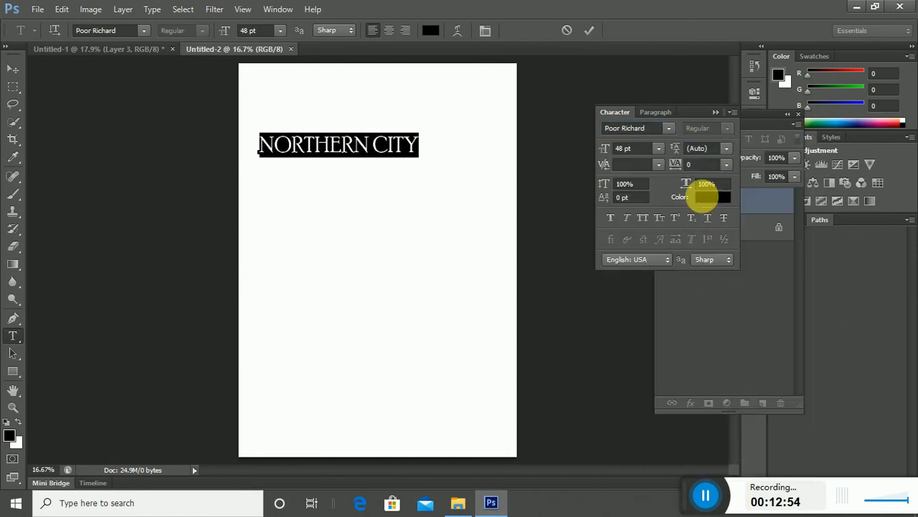
pyautogui.click(669, 129)
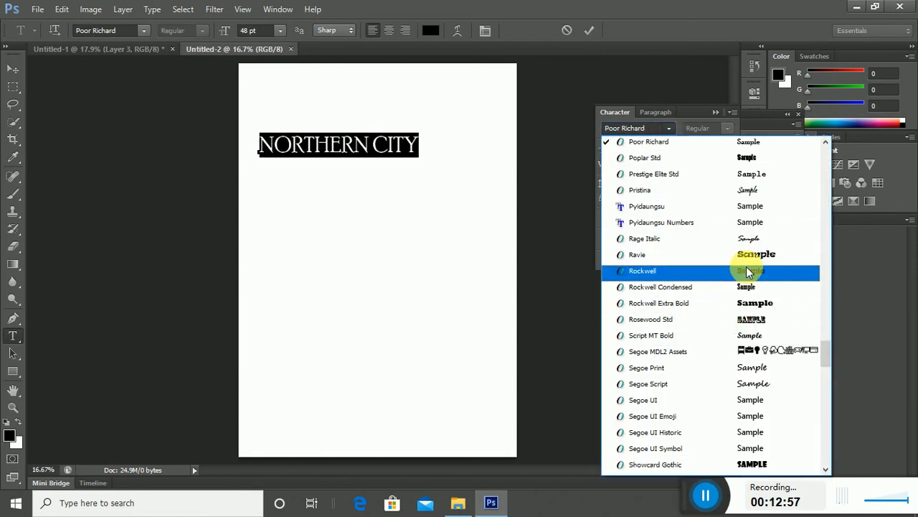
pyautogui.scroll(-2, 749, 328)
pyautogui.click(762, 369)
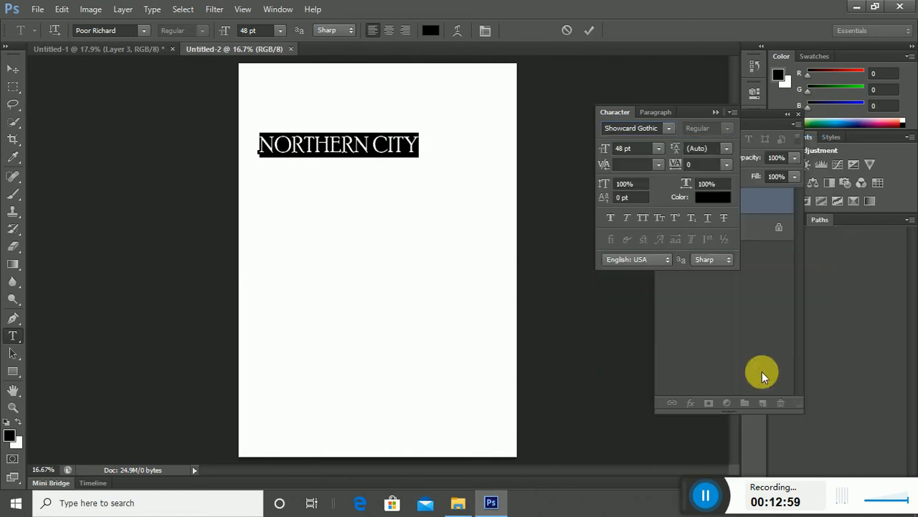
# Step: Set the NORTHERN CITY text in Tw Cen MT Condensed Extra Bold at 30 pt and commit the edit
pyautogui.click(671, 128)
pyautogui.scroll(-4, 670, 368)
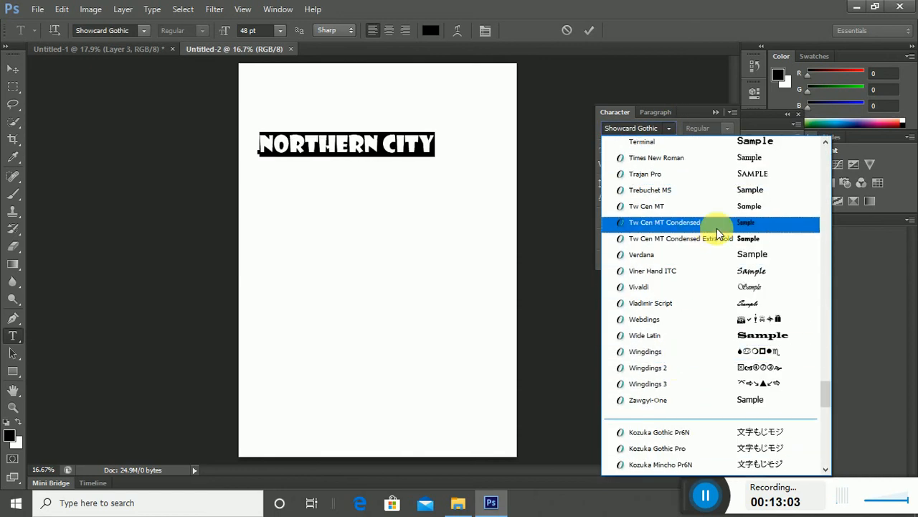
pyautogui.click(660, 236)
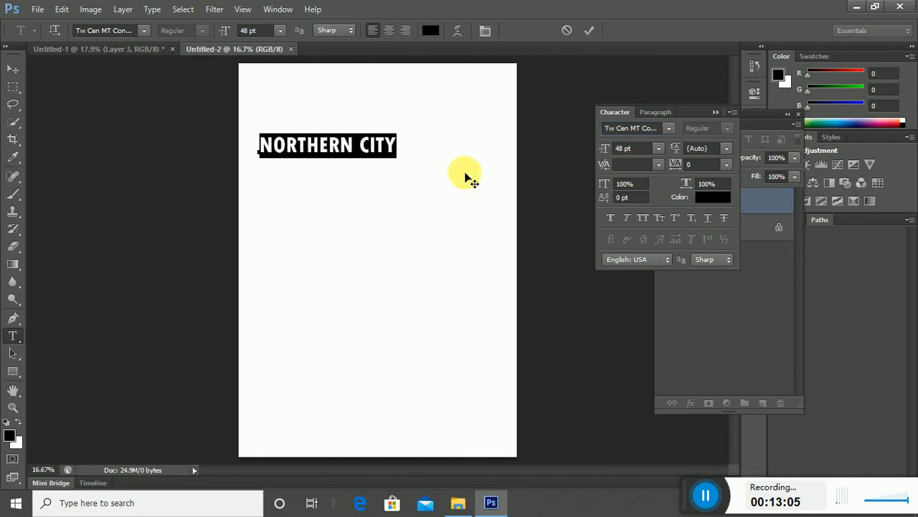
pyautogui.click(658, 148)
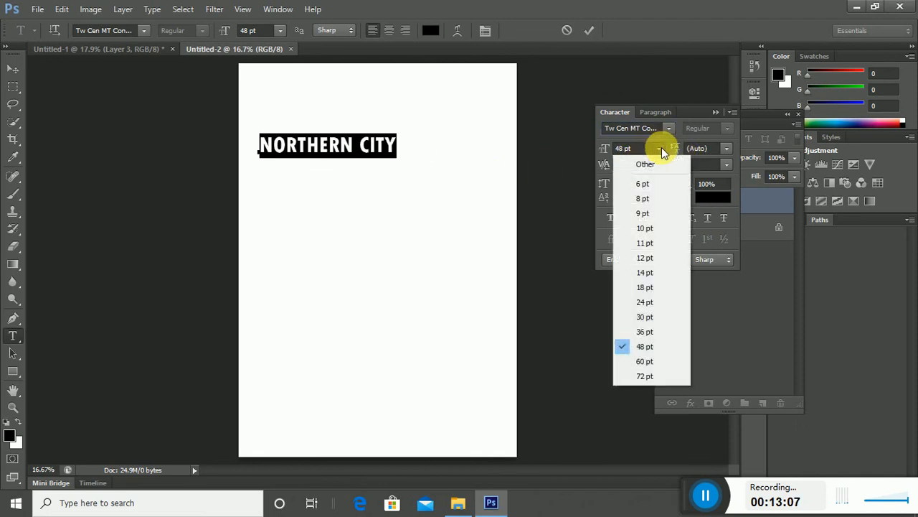
pyautogui.click(648, 317)
pyautogui.click(589, 30)
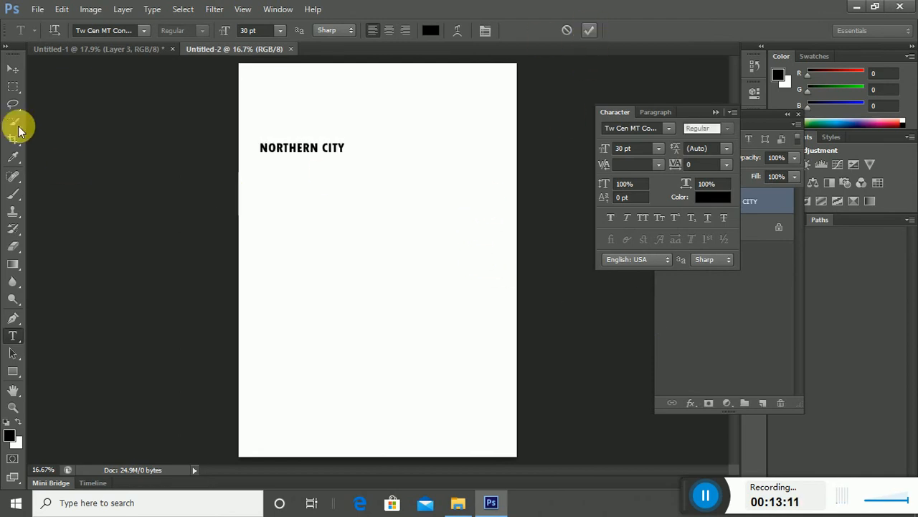
# Step: Duplicate the NORTHERN CITY text seven times, arranging the eight texts in two columns of four rows
pyautogui.click(14, 68)
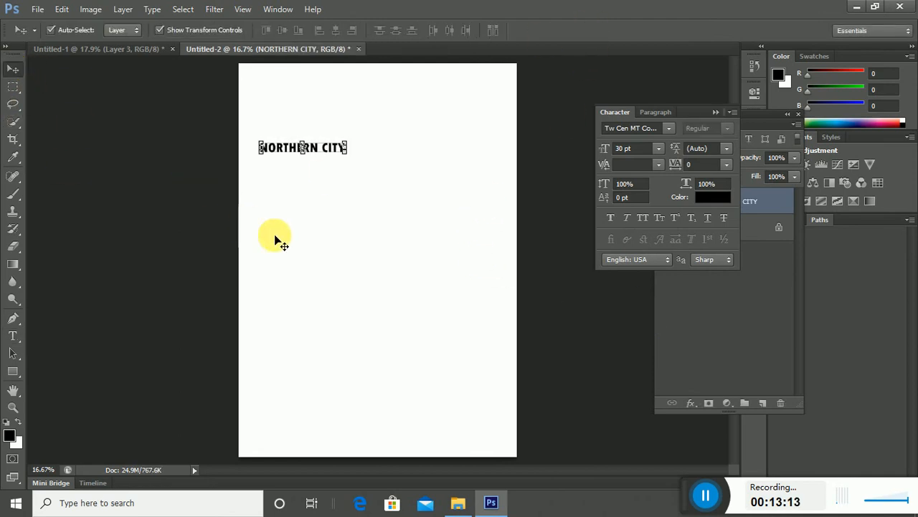
pyautogui.scroll(2, 314, 189)
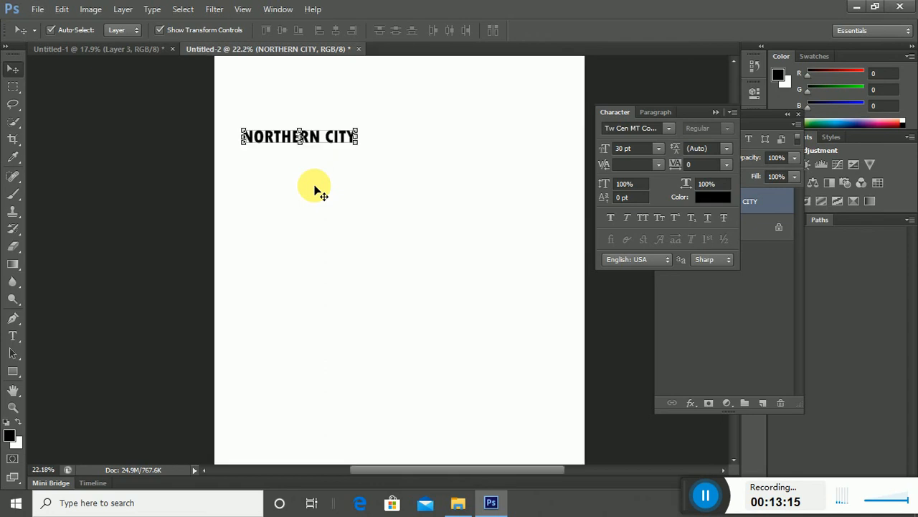
pyautogui.moveTo(320, 136); pyautogui.dragTo(480, 369)
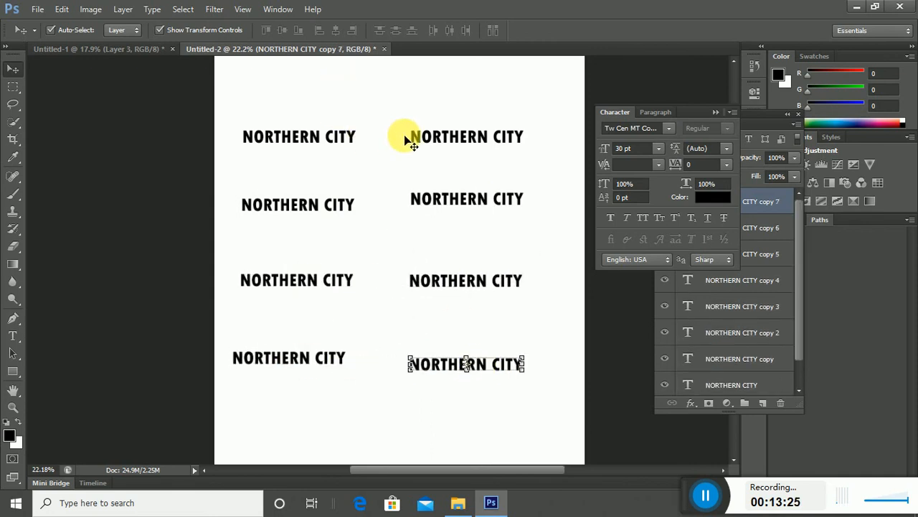
# Step: Rasterize NORTHERN CITY copy, the text in the first row of the right column
pyautogui.click(437, 137)
pyautogui.click(714, 113)
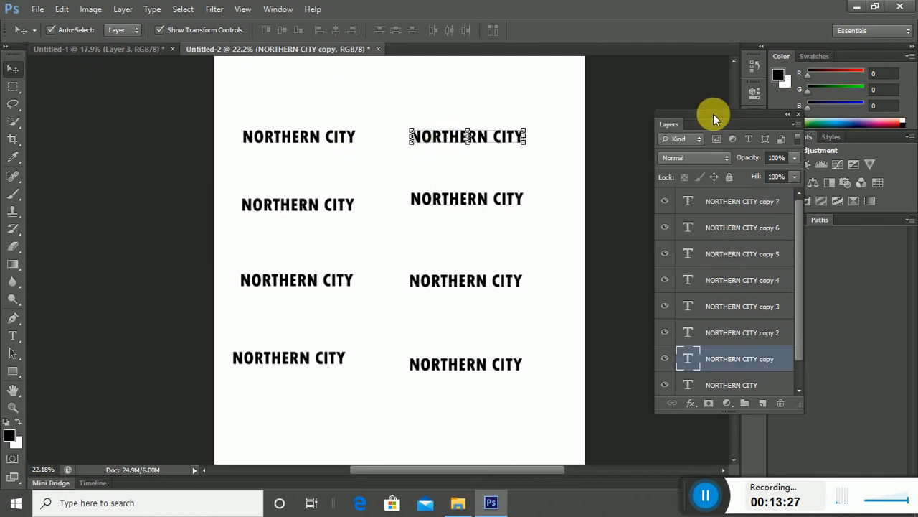
pyautogui.click(731, 203)
pyautogui.click(484, 138)
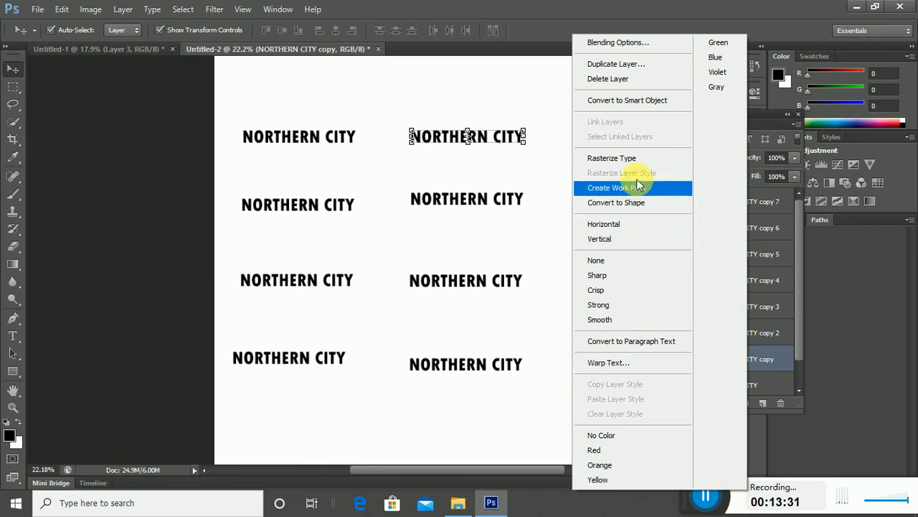
pyautogui.click(631, 158)
# Step: Scale NORTHERN CITY copy up to about 142% width and 185% height, and apply the transform
pyautogui.hotkey('ctrl', 't')
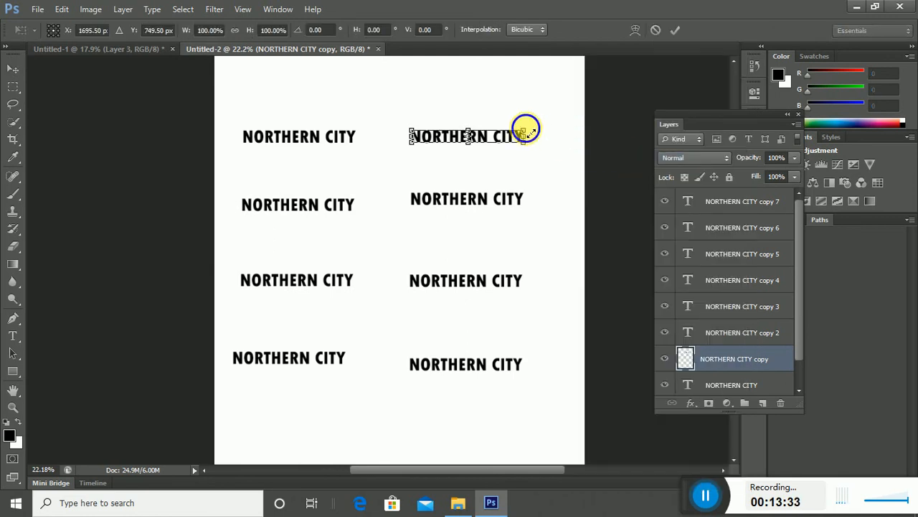
pyautogui.rightClick(528, 128)
pyautogui.click(557, 155)
pyautogui.moveTo(525, 131); pyautogui.dragTo(578, 120)
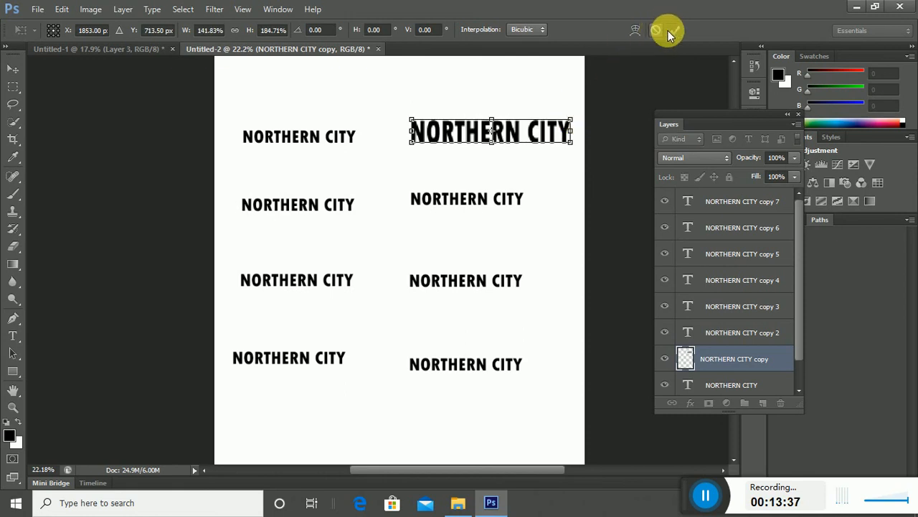
pyautogui.click(674, 30)
# Step: Rasterize NORTHERN CITY copy 3 in the right column's second row and skew it horizontally by about -40°
pyautogui.click(471, 199)
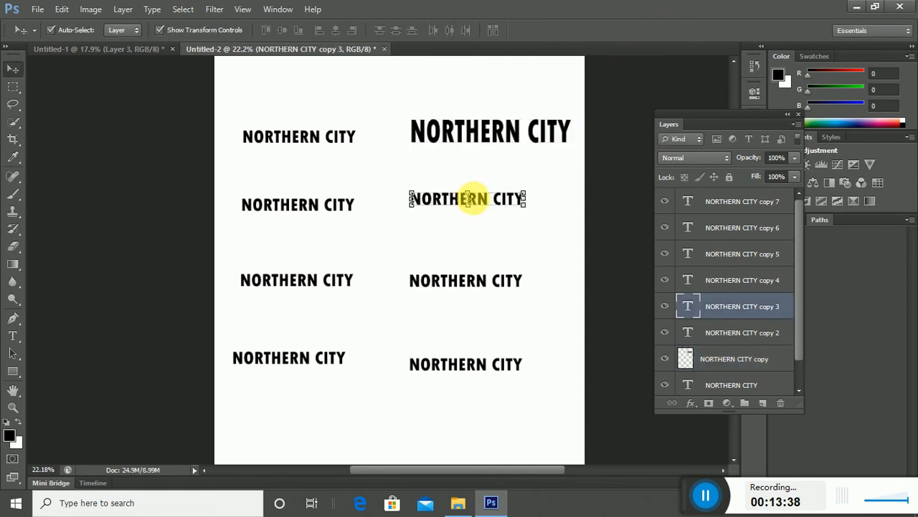
pyautogui.rightClick(736, 306)
pyautogui.click(792, 164)
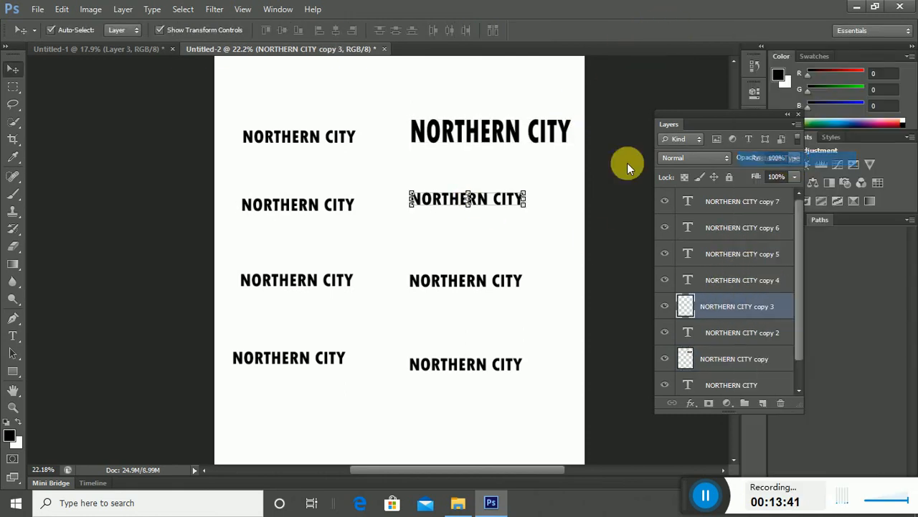
pyautogui.rightClick(528, 194)
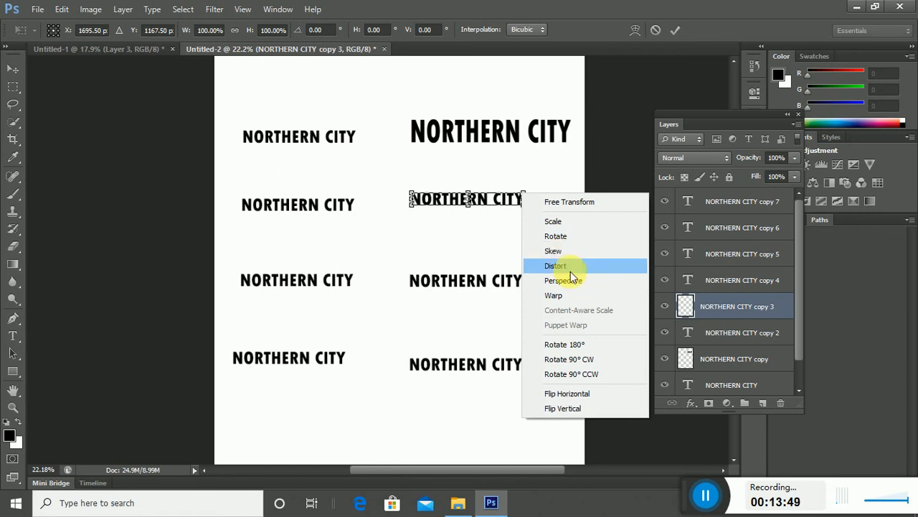
pyautogui.click(566, 252)
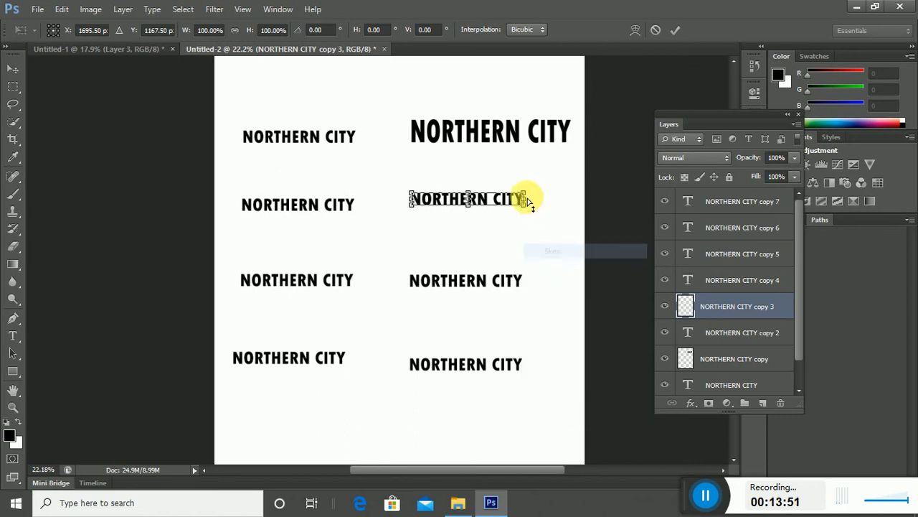
pyautogui.moveTo(471, 193)
pyautogui.mouseDown()
pyautogui.moveTo(495, 185)
pyautogui.moveTo(483, 190)
pyautogui.mouseUp()
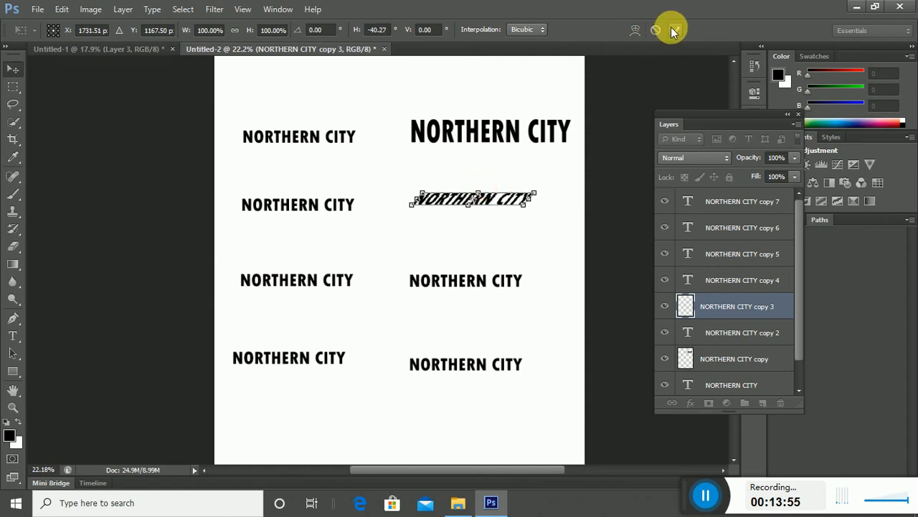
pyautogui.click(674, 30)
pyautogui.click(471, 283)
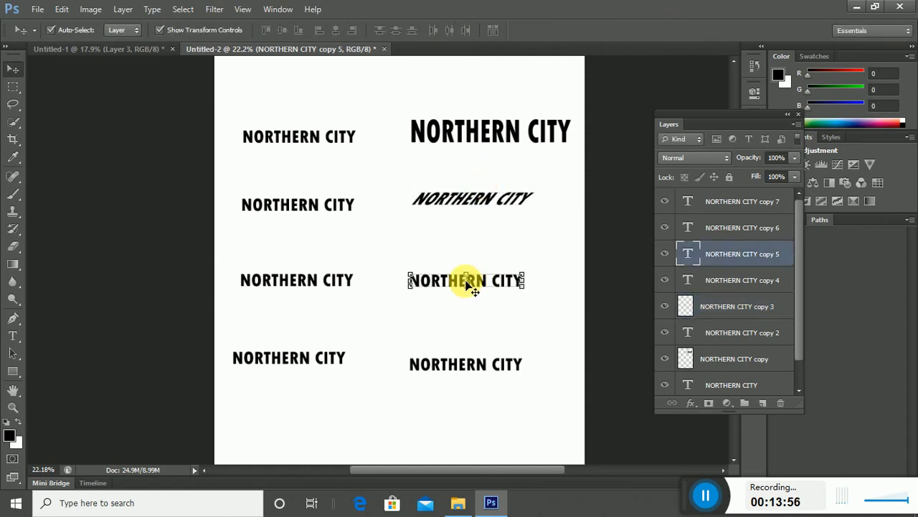
pyautogui.rightClick(524, 278)
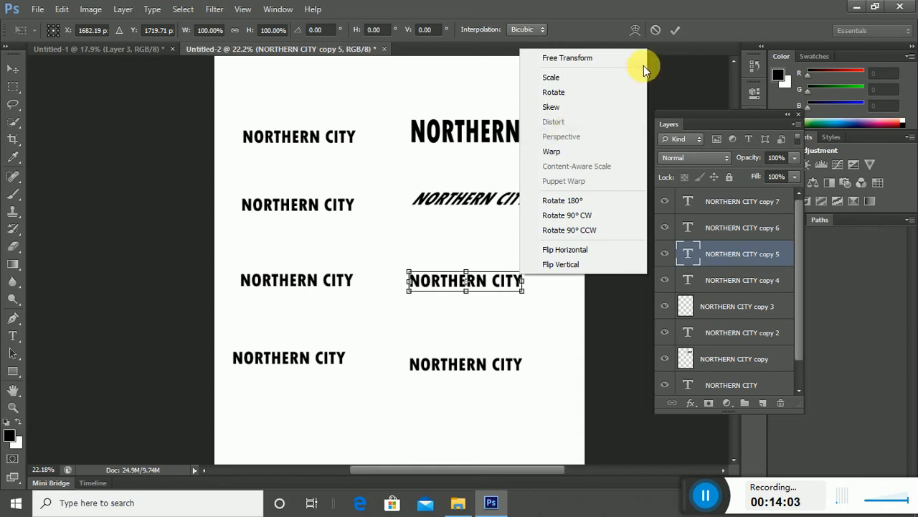
pyautogui.click(679, 29)
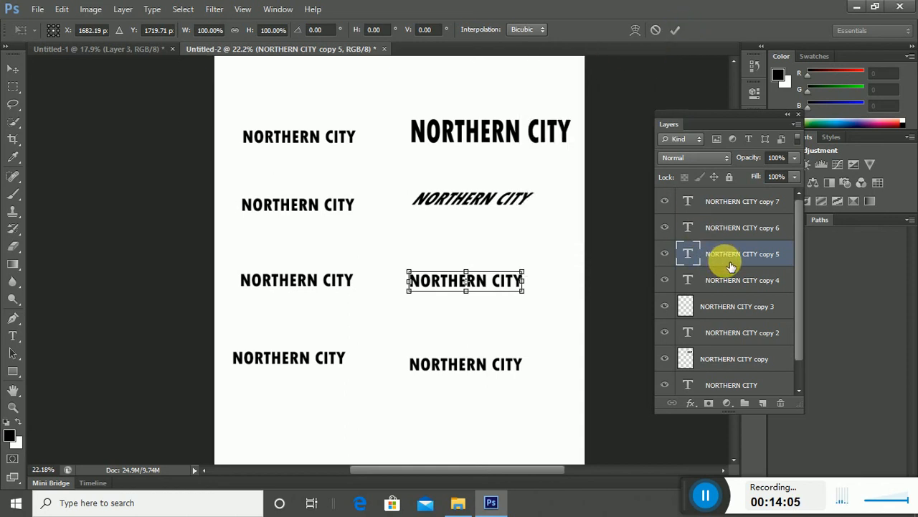
pyautogui.rightClick(737, 259)
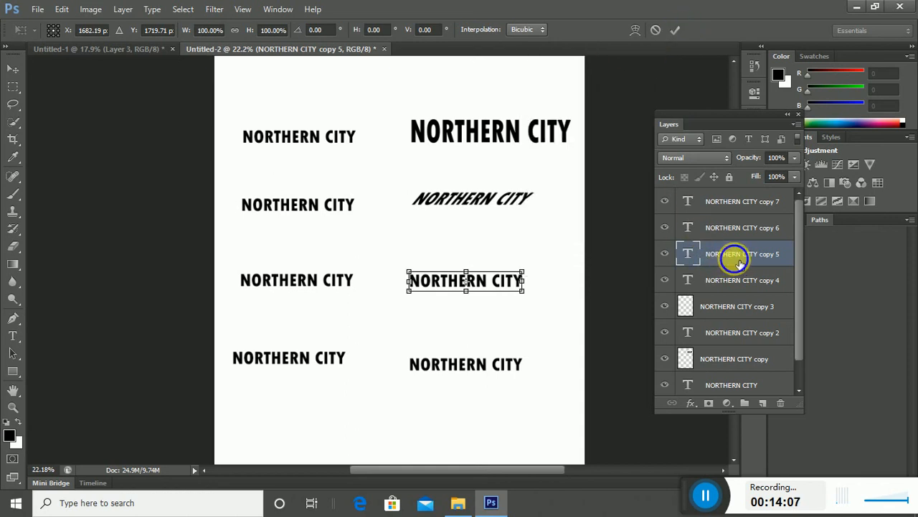
pyautogui.click(674, 30)
# Step: Rasterize NORTHERN CITY copy 5 in the right column's third row and distort it by pulling its upper-right corner straight up to about 354% height
pyautogui.rightClick(721, 262)
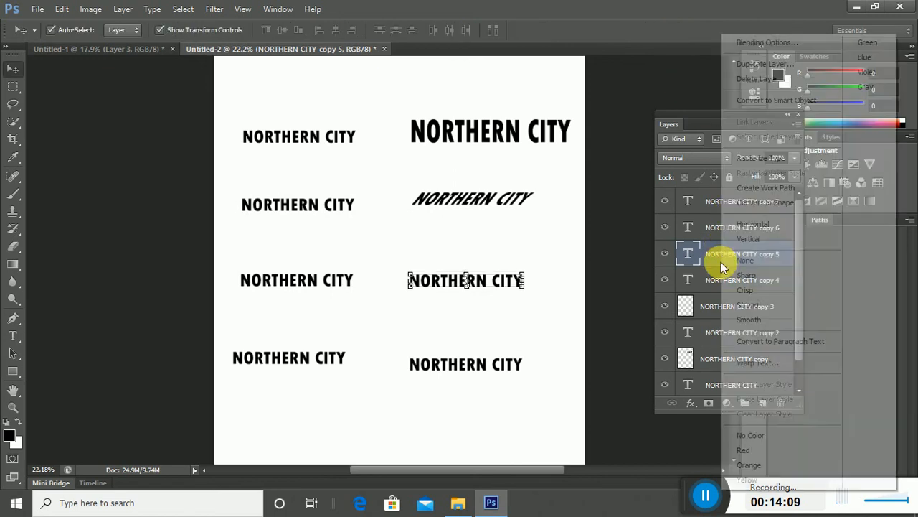
pyautogui.click(761, 156)
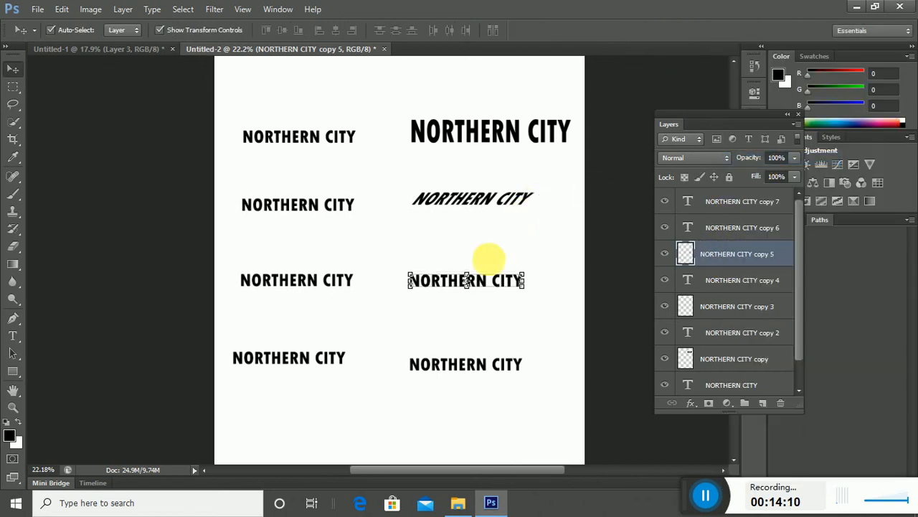
pyautogui.rightClick(523, 275)
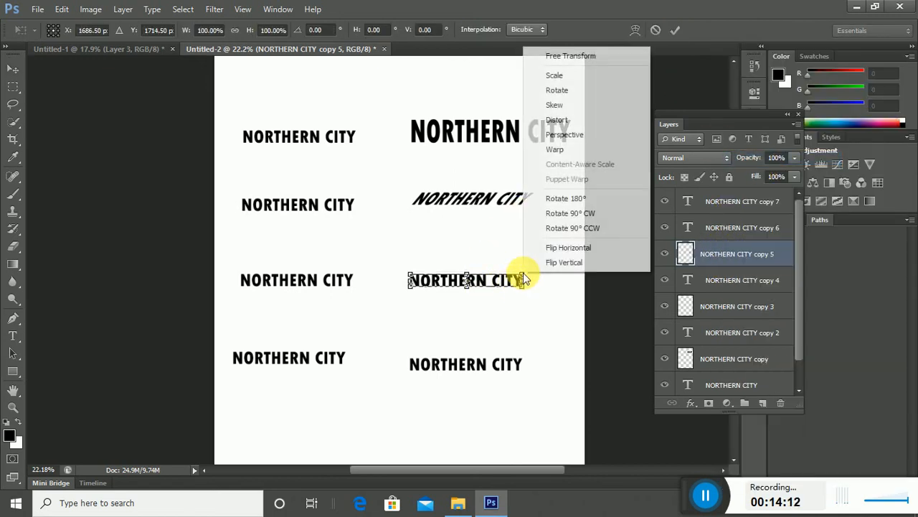
pyautogui.click(575, 120)
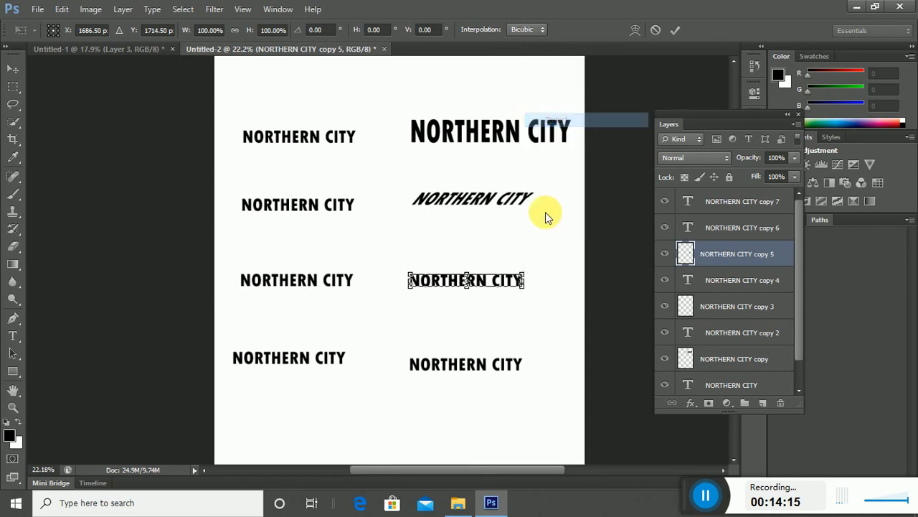
pyautogui.moveTo(523, 275); pyautogui.dragTo(522, 241)
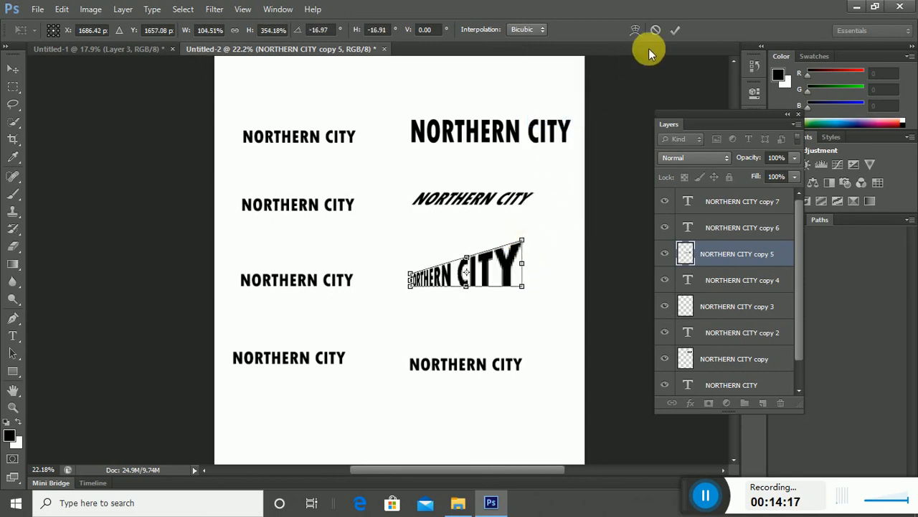
pyautogui.click(675, 30)
# Step: Rasterize NORTHERN CITY copy 7, the text in the fourth row of the right column
pyautogui.click(510, 368)
pyautogui.scroll(-2, 502, 363)
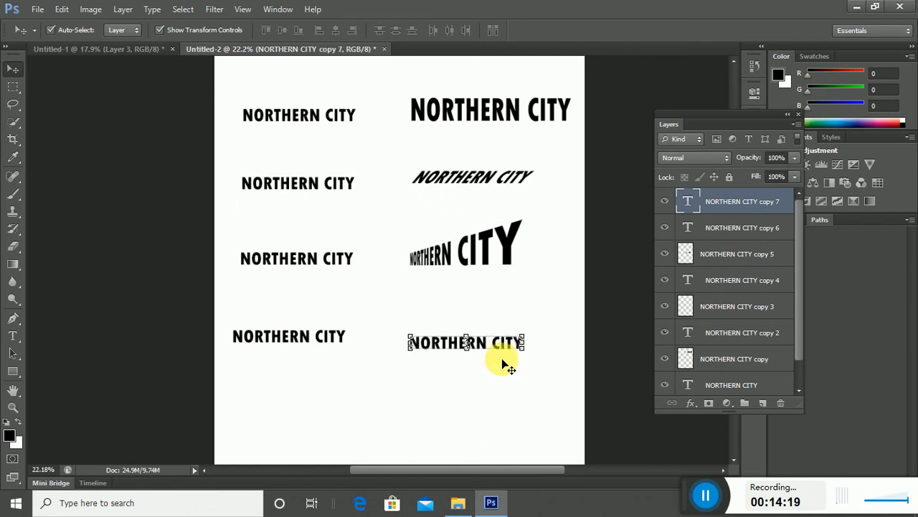
pyautogui.rightClick(731, 200)
pyautogui.click(773, 159)
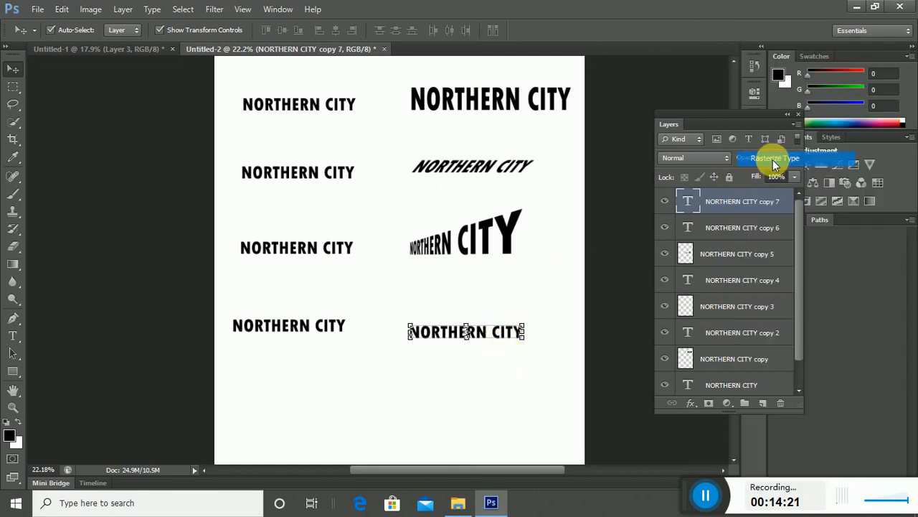
# Step: Give NORTHERN CITY copy 7 a perspective with its base widened to about 161%, and shift it slightly up and to the right
pyautogui.hotkey('ctrl', 't')
pyautogui.rightClick(525, 321)
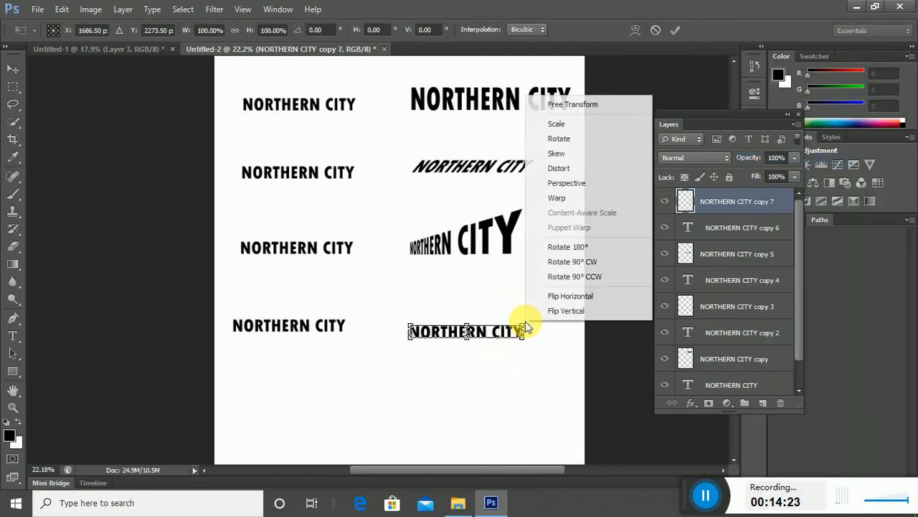
pyautogui.click(566, 183)
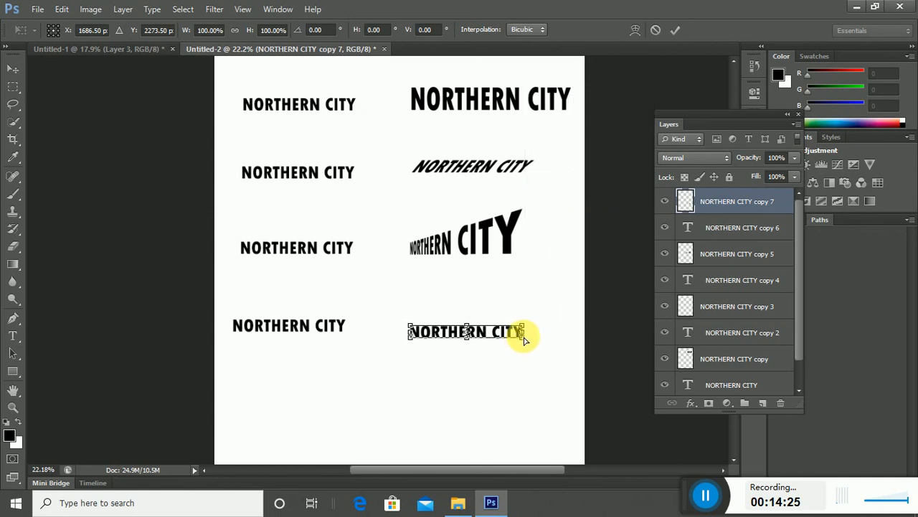
pyautogui.moveTo(524, 336); pyautogui.dragTo(559, 337)
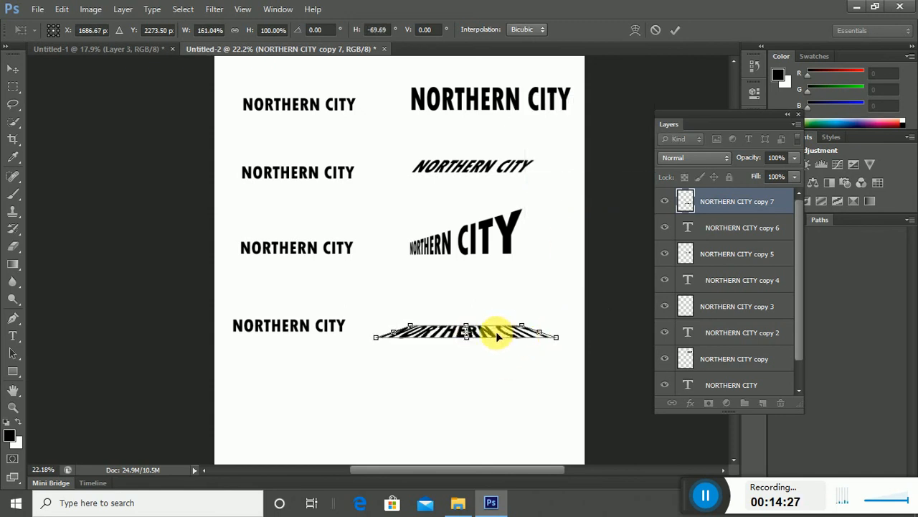
pyautogui.moveTo(493, 330); pyautogui.dragTo(529, 316)
pyautogui.click(675, 30)
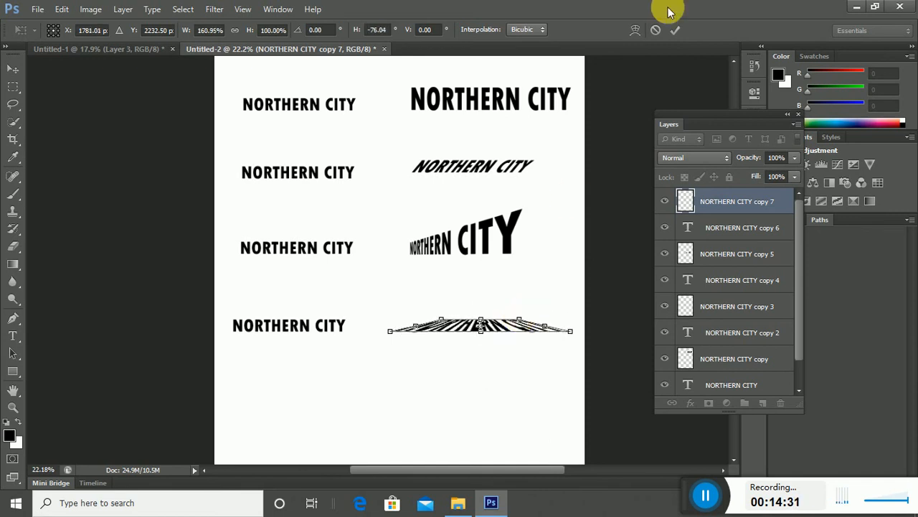
pyautogui.scroll(2, 368, 268)
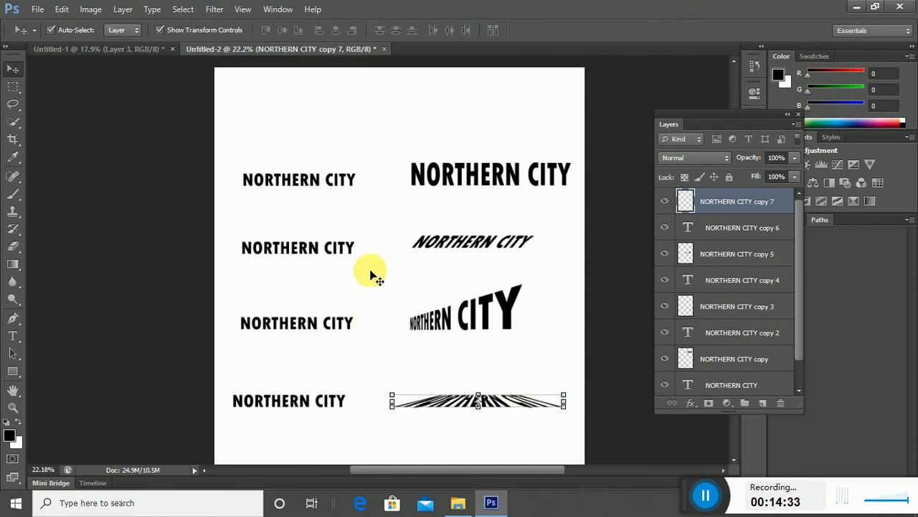
pyautogui.scroll(-3, 369, 270)
pyautogui.scroll(1, 344, 215)
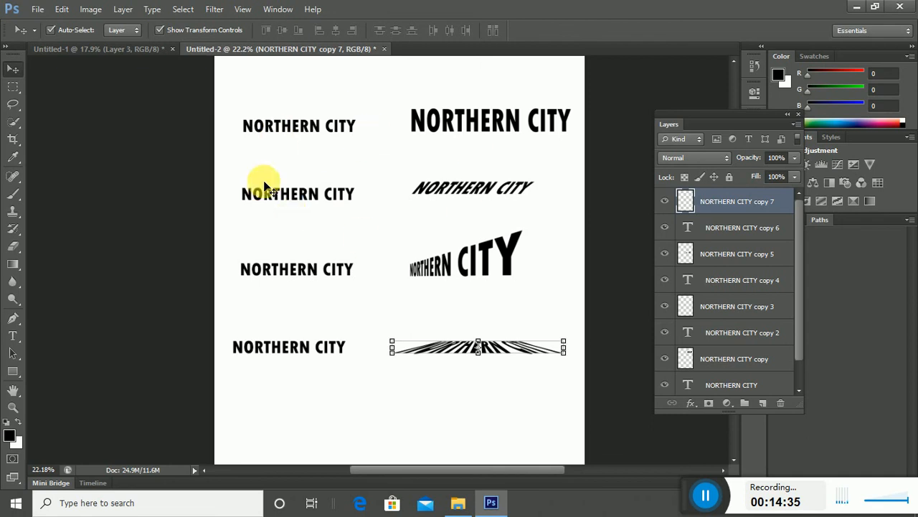
pyautogui.click(242, 91)
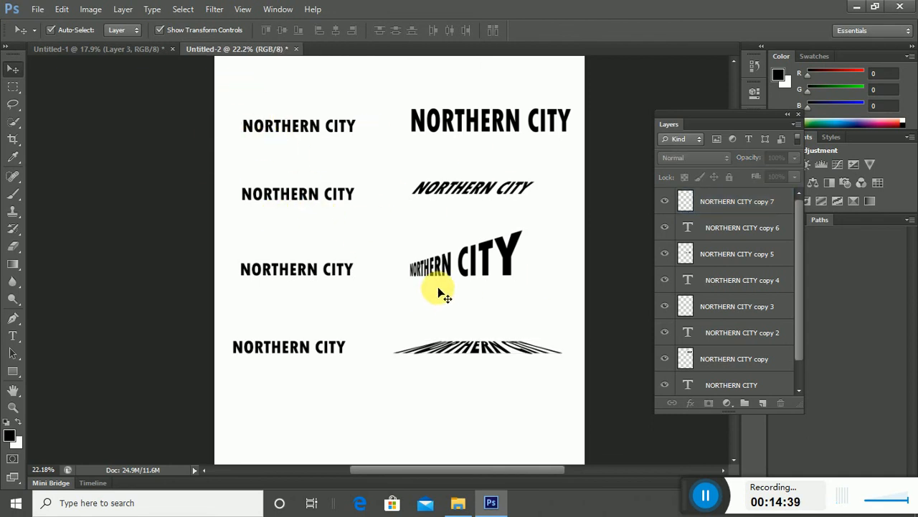
pyautogui.click(142, 50)
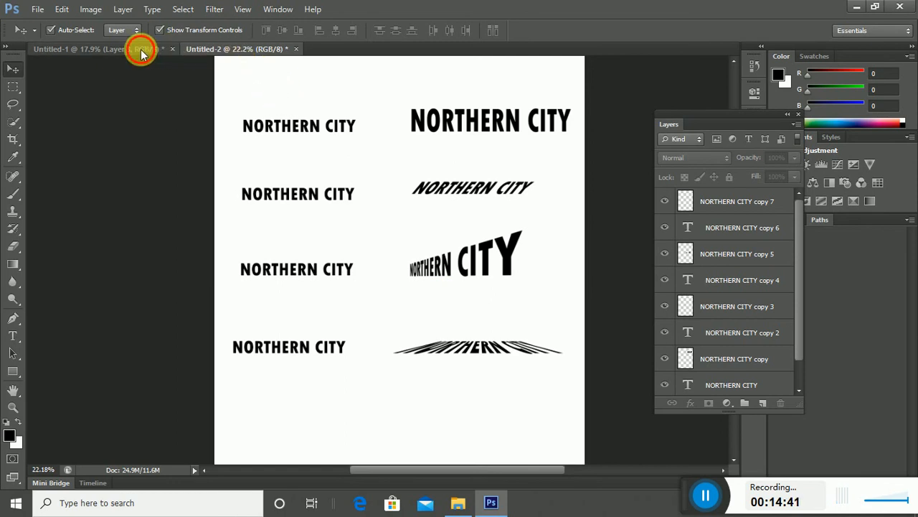
pyautogui.click(241, 52)
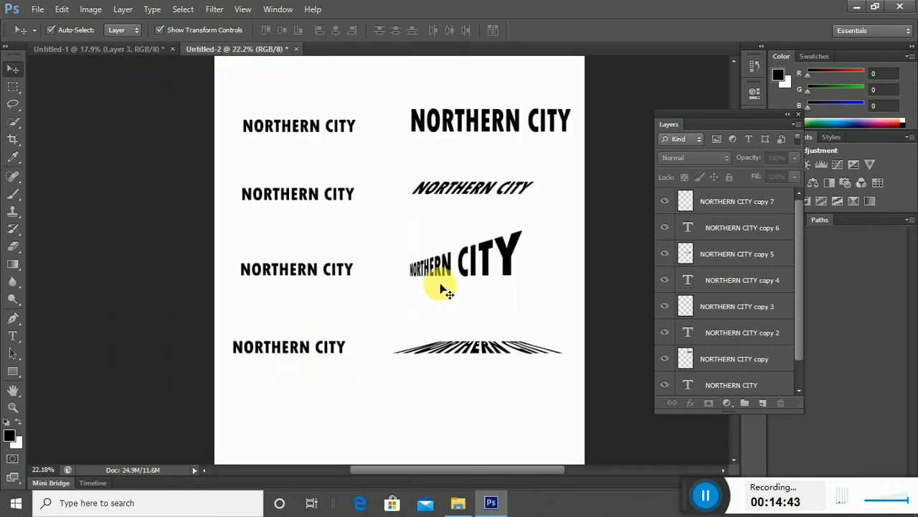